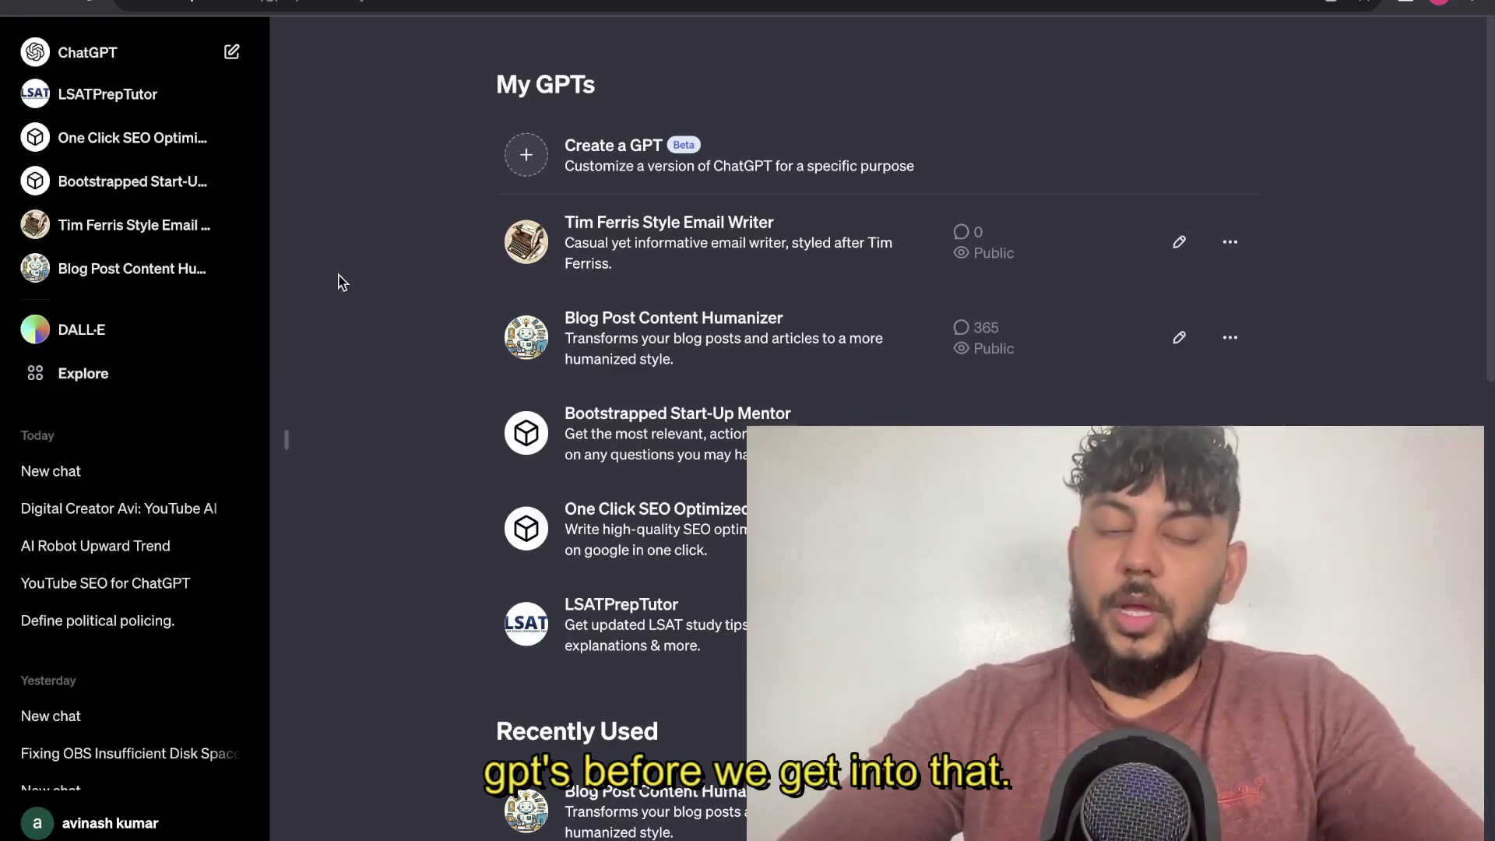
- Start creating a new custom GPT from the My GPTs list
click(605, 169)
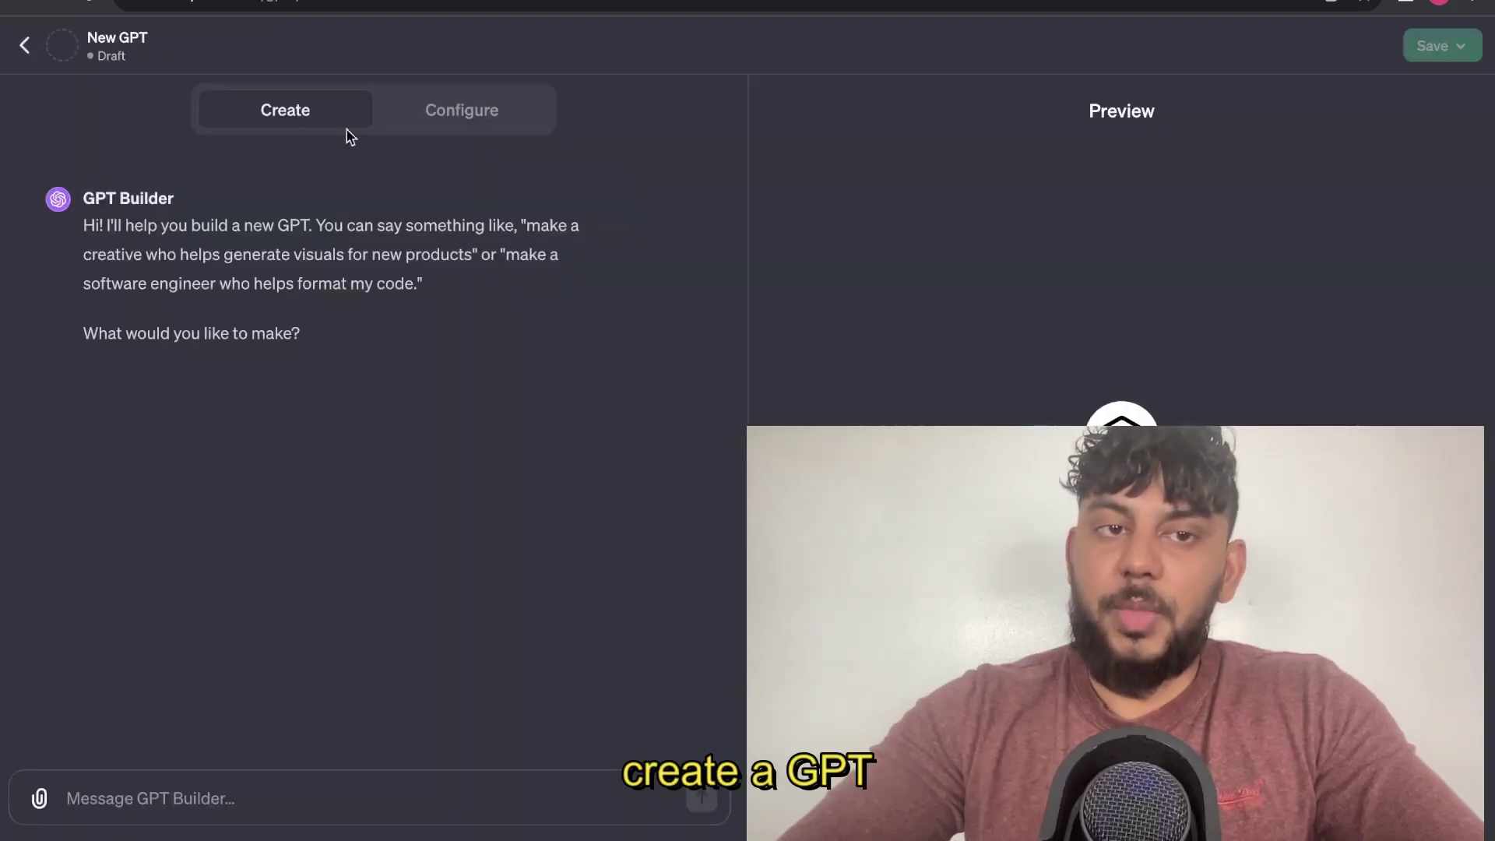
click(25, 46)
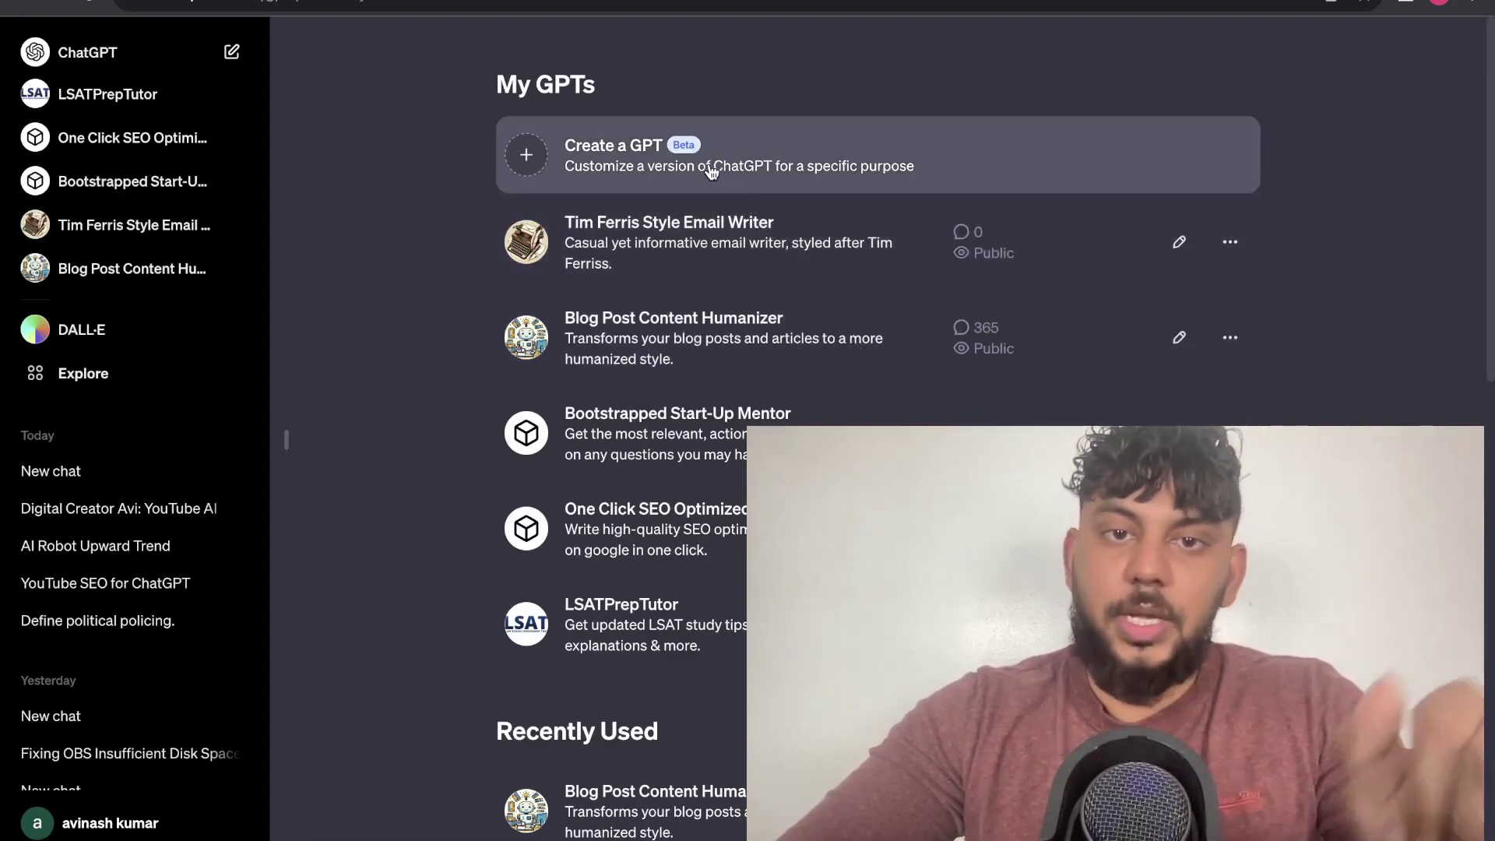
click(602, 153)
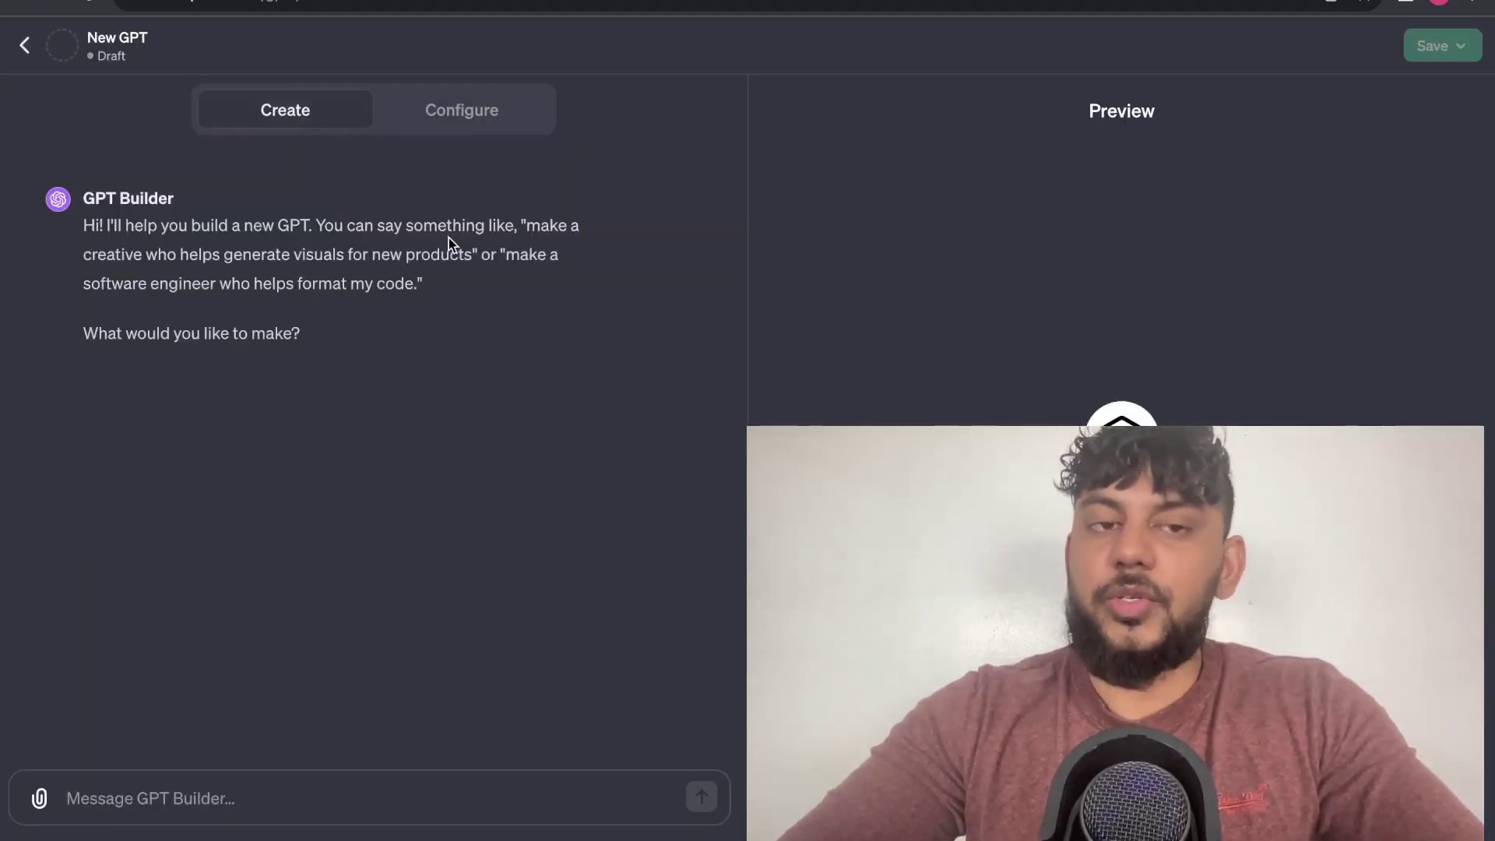
- Examine the Configure form's fields, knowledge and capability options, and compare them with the conversational Create view
click(441, 128)
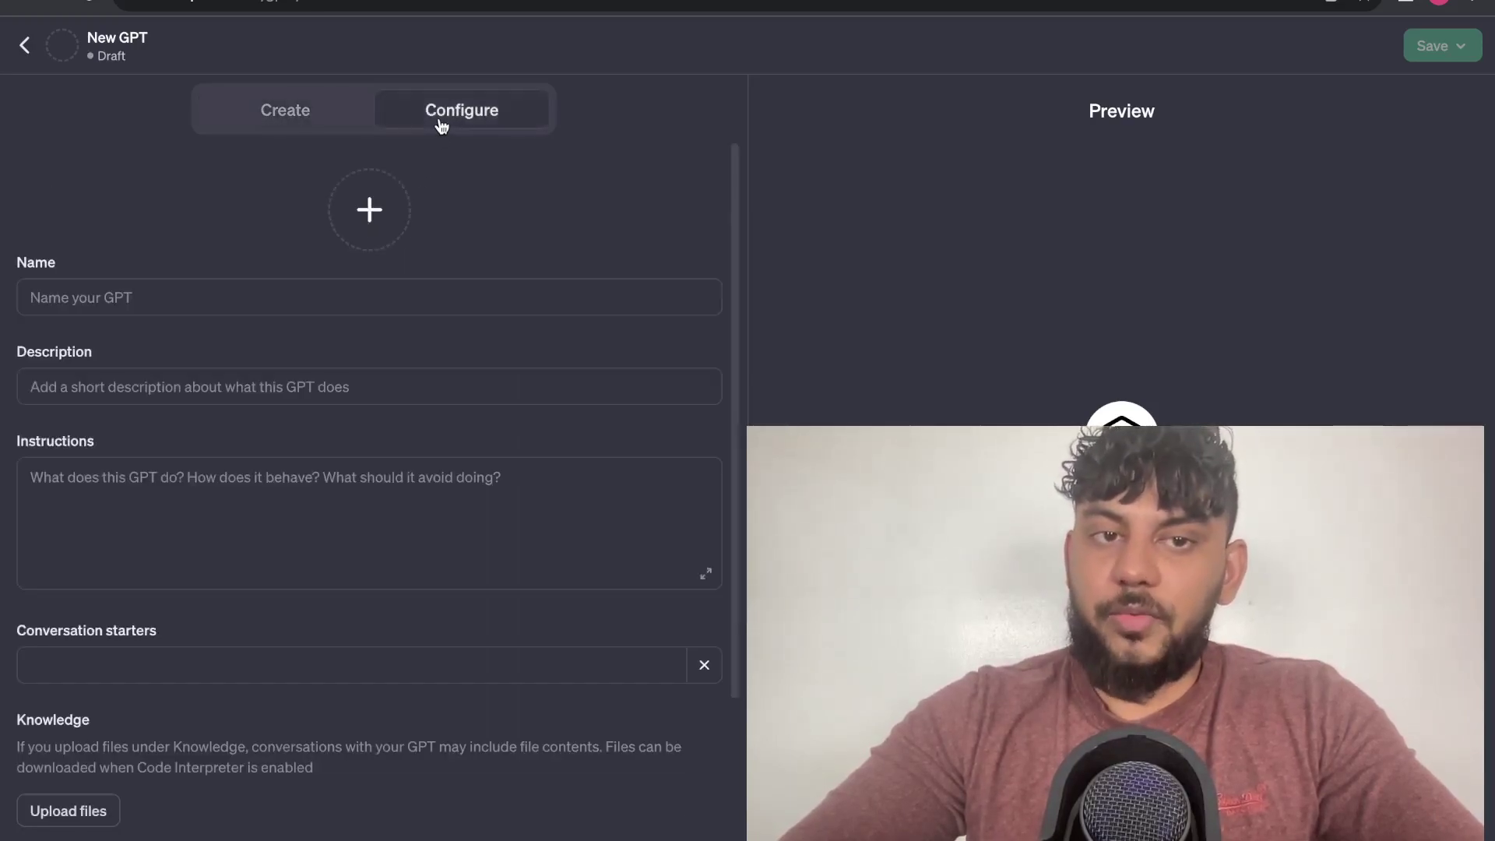
scroll(355, 327, down, 2)
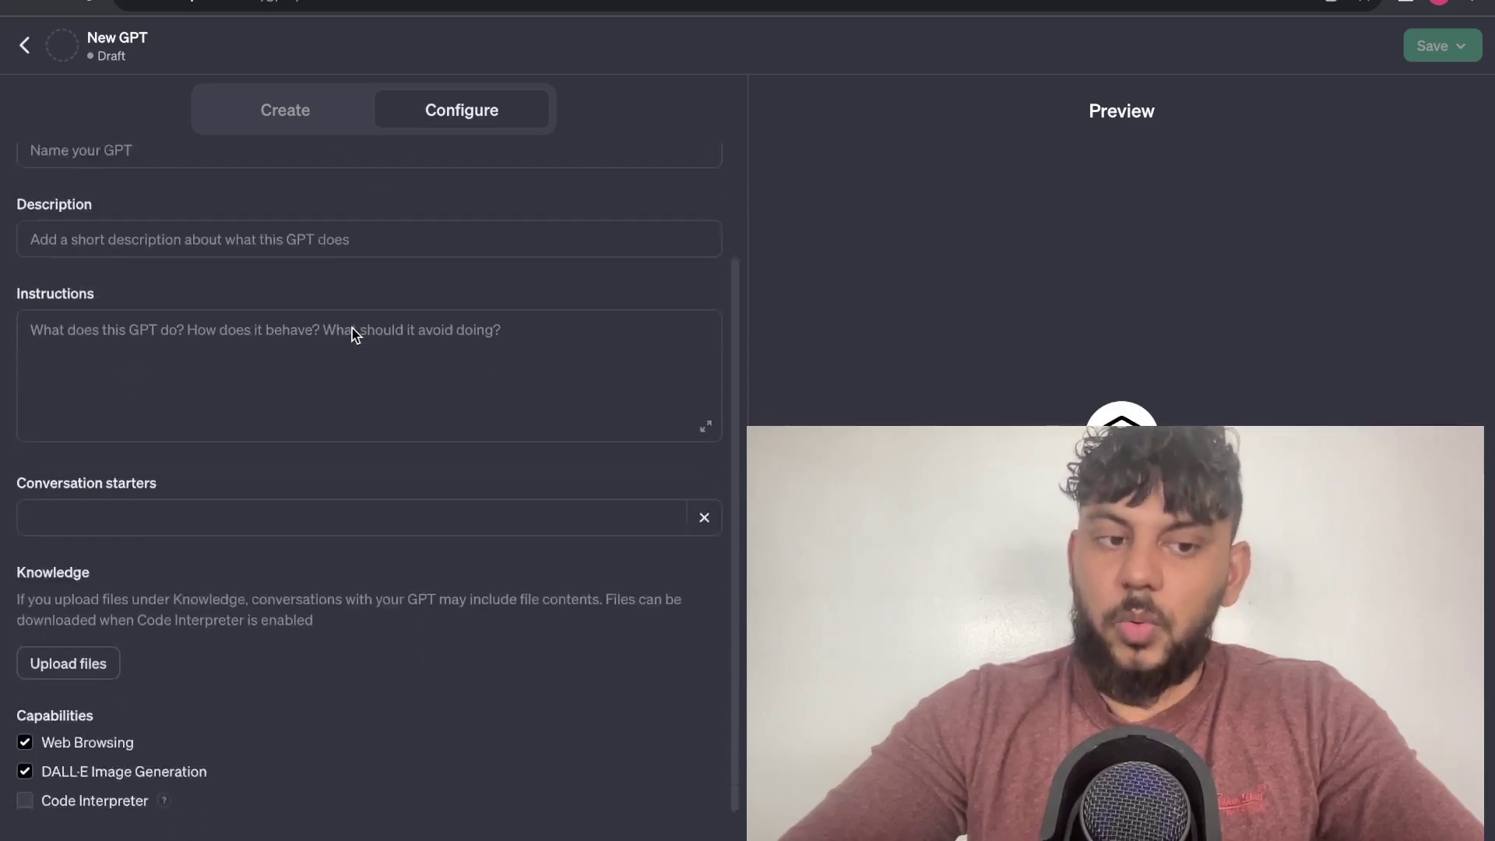
scroll(352, 328, up, 2)
click(305, 110)
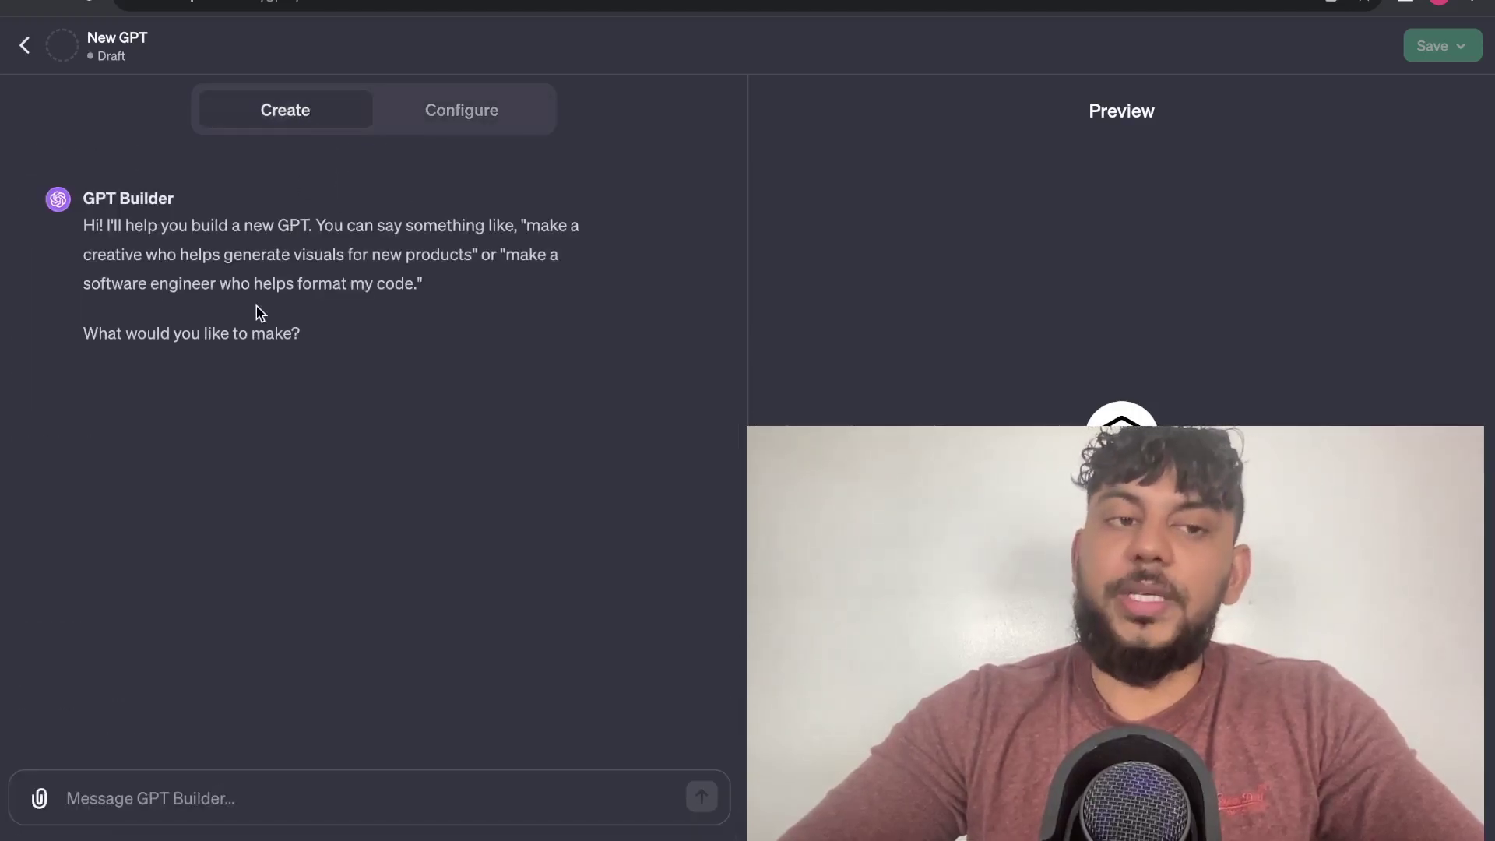
drag(300, 334, 72, 209)
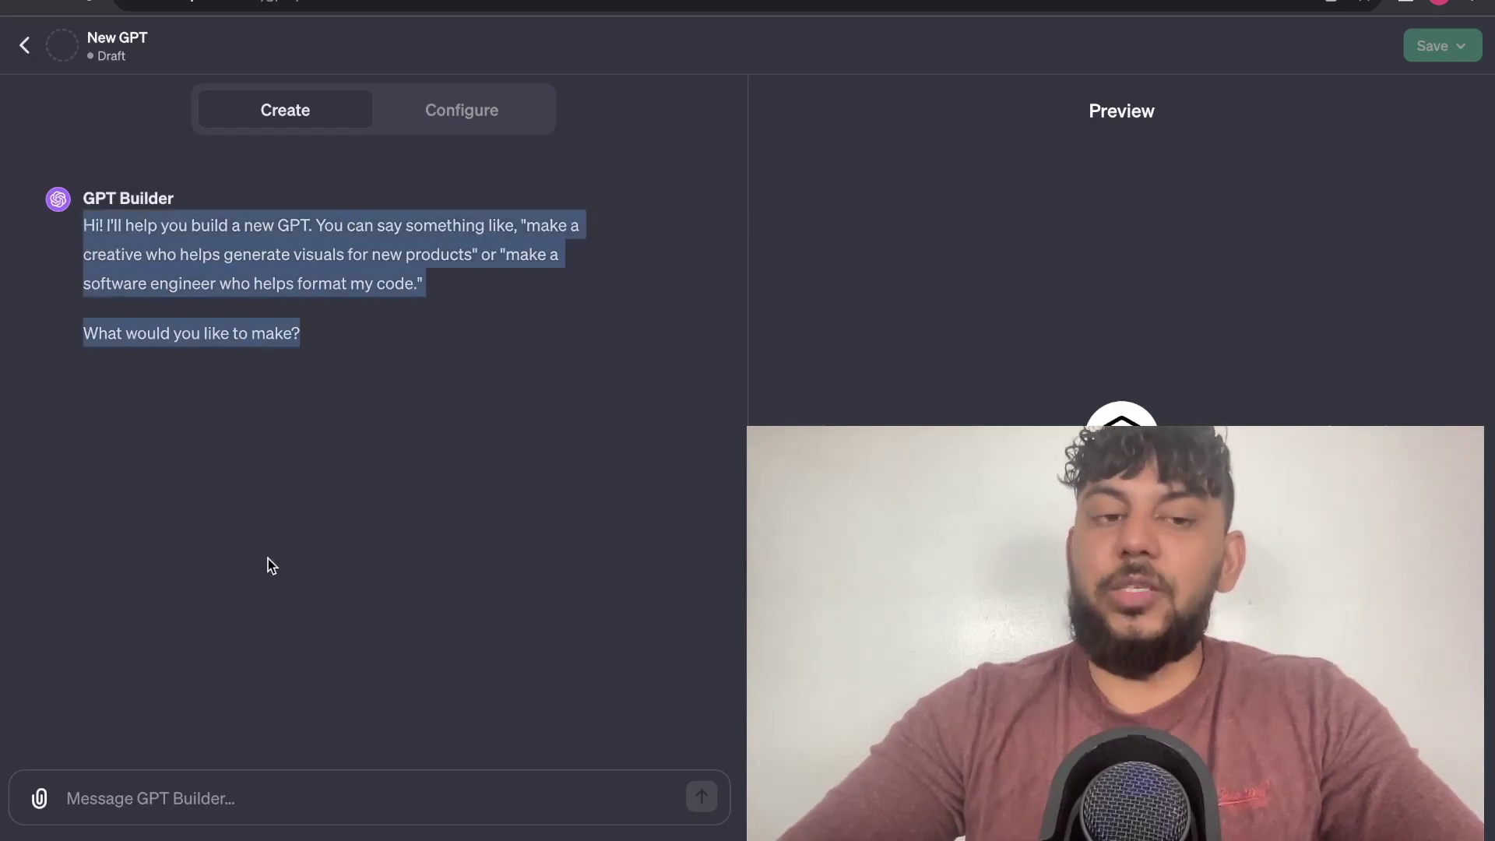
click(327, 340)
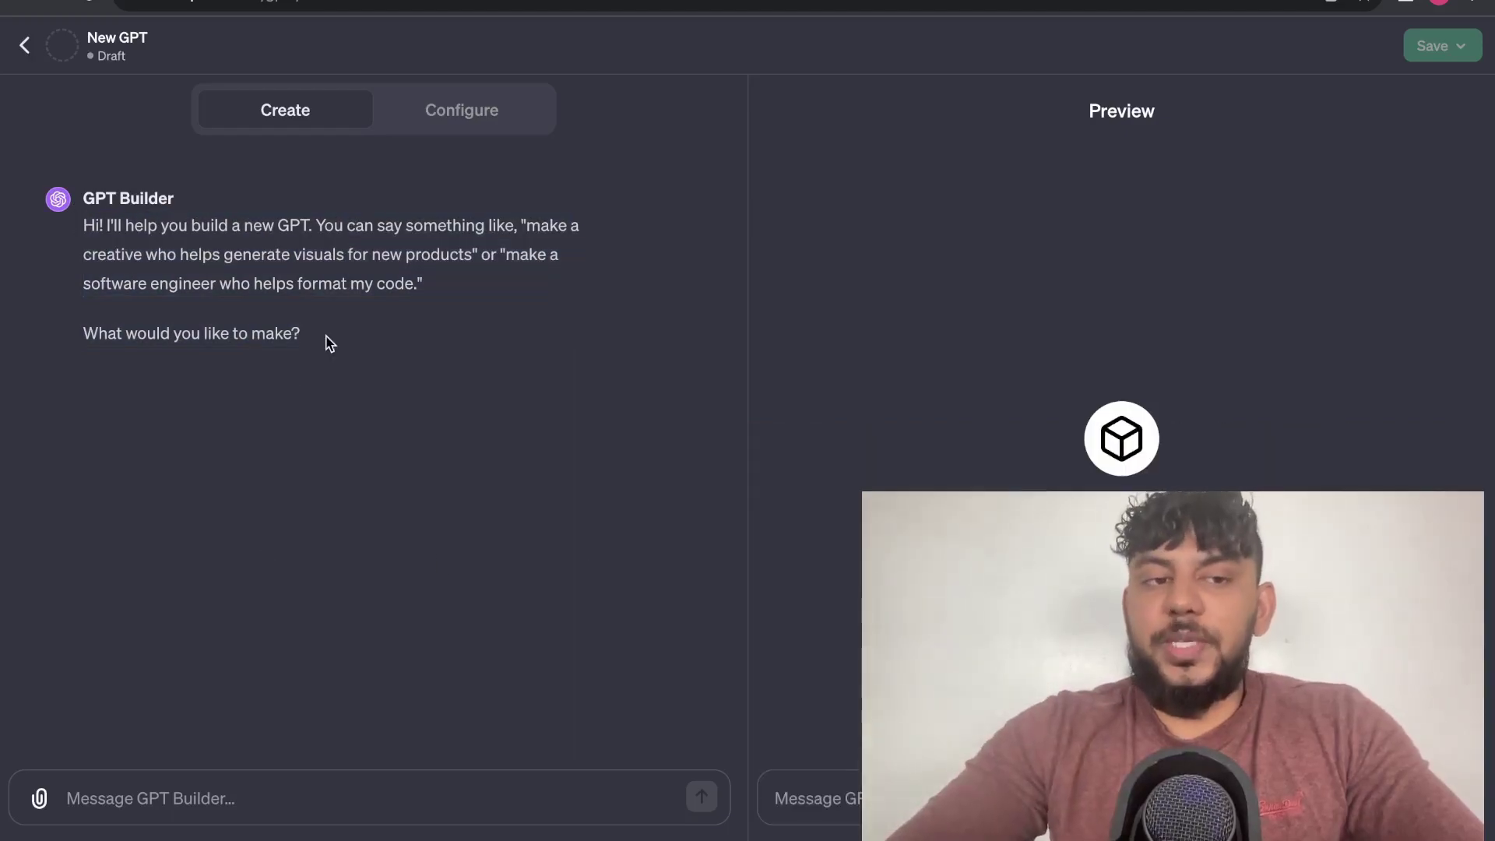
drag(327, 340, 81, 202)
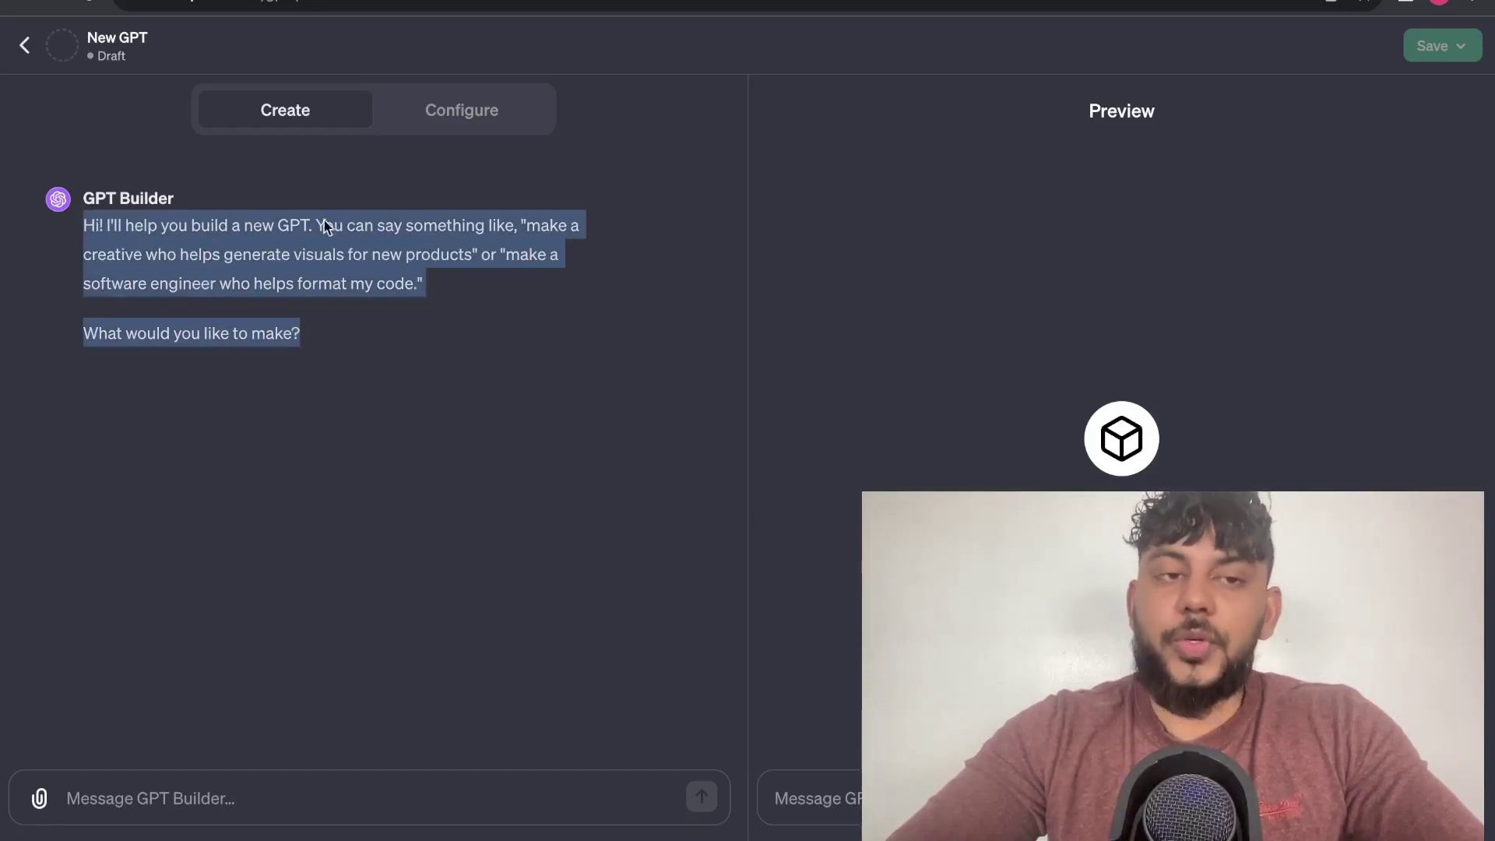
click(441, 129)
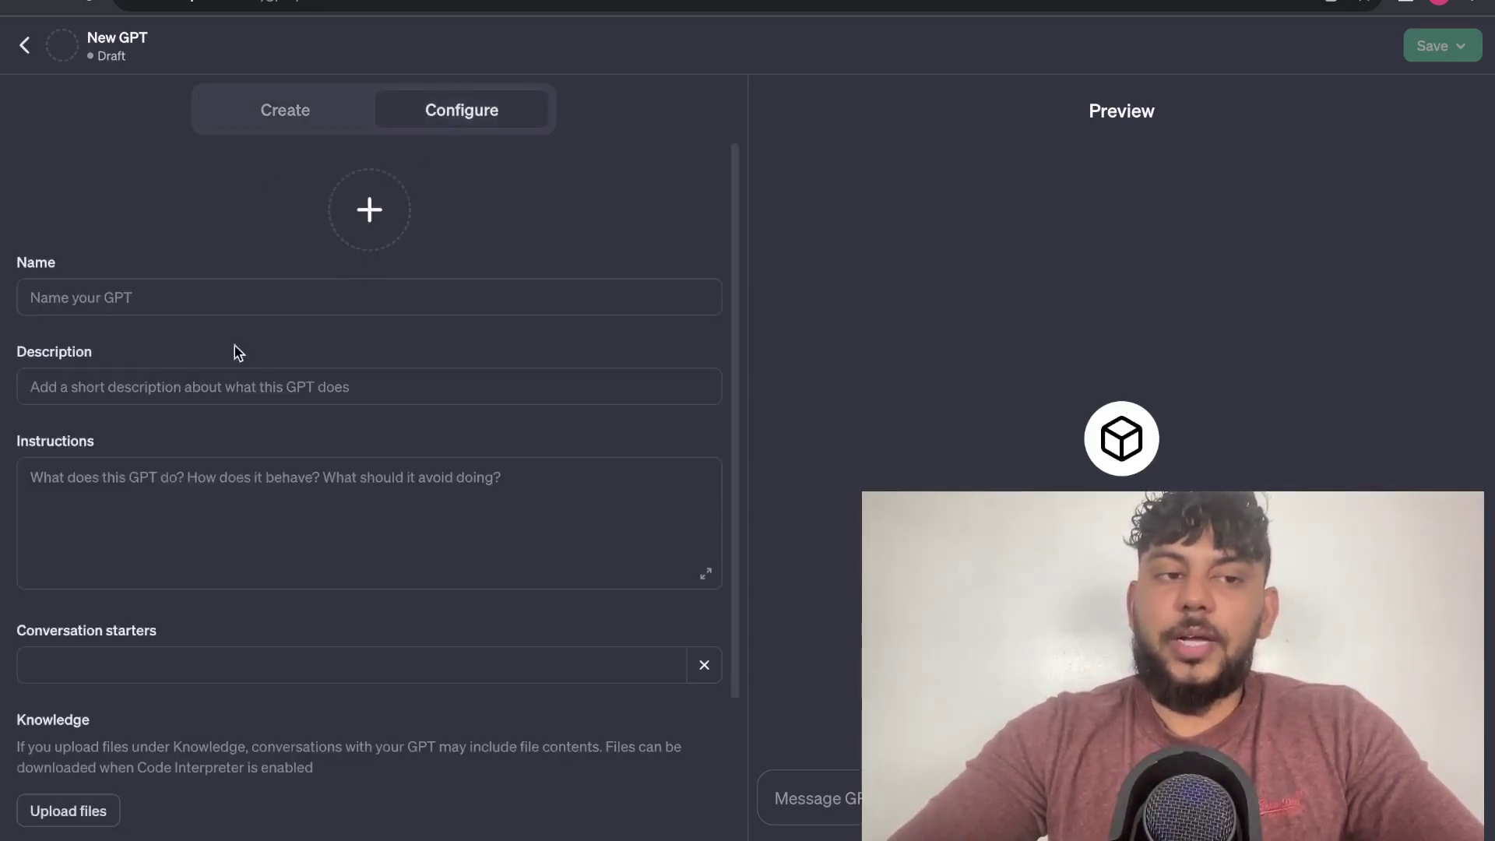
scroll(223, 368, down, 1)
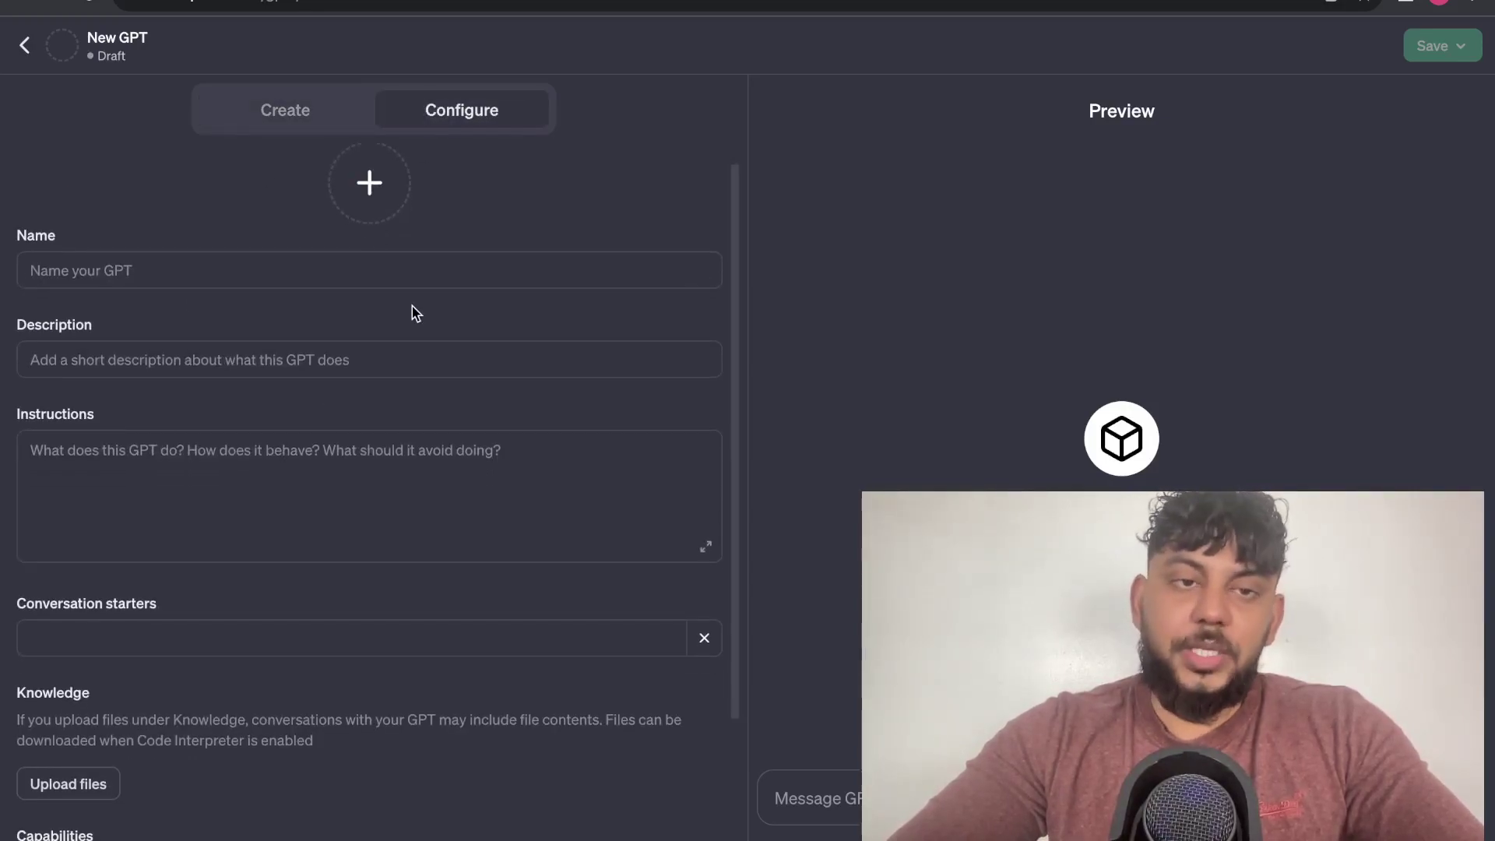
scroll(413, 308, down, 1)
scroll(412, 307, down, 1)
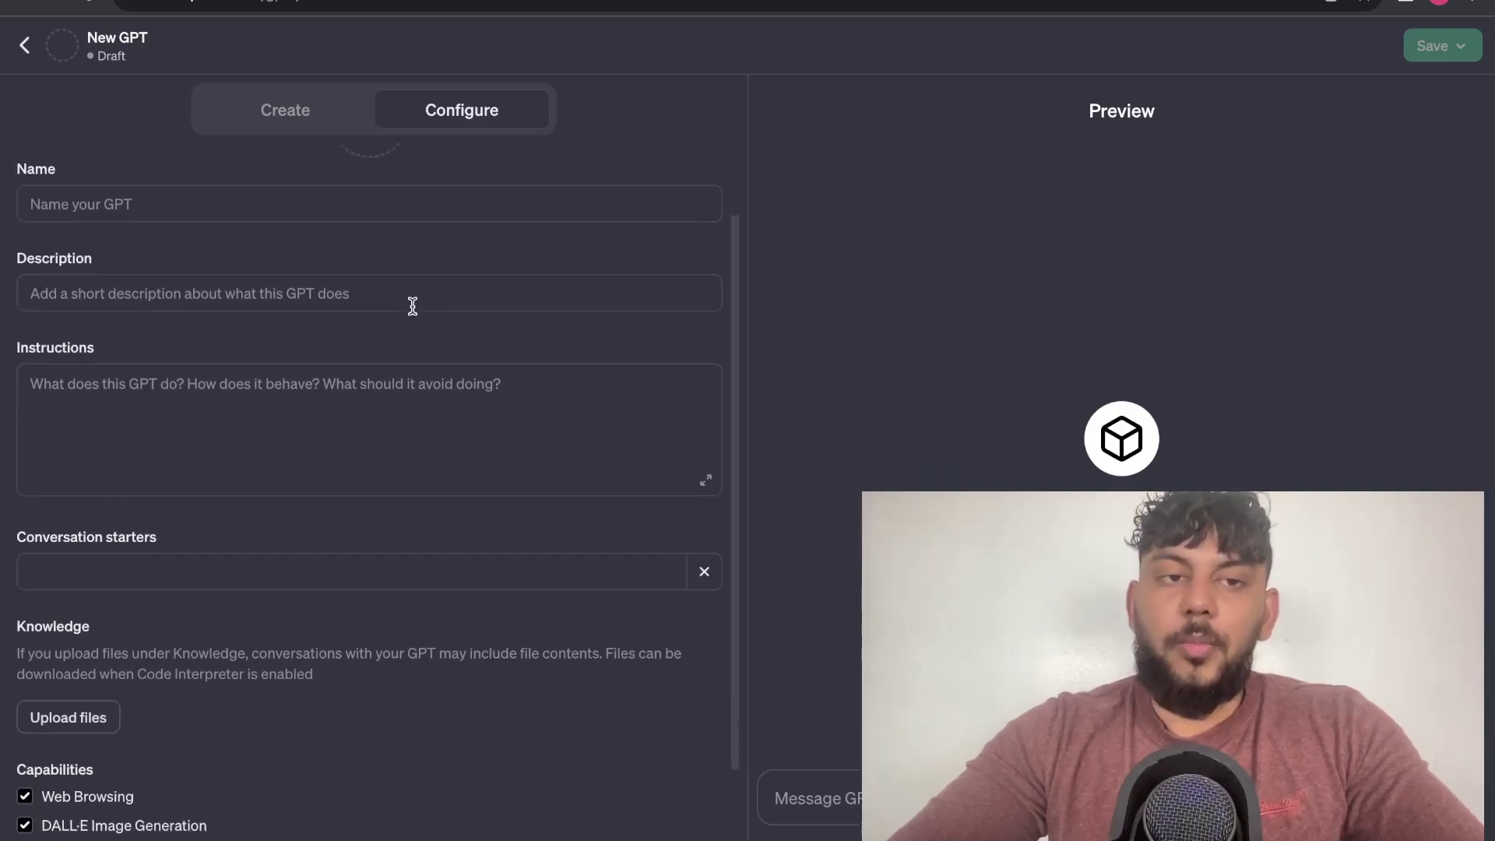
click(296, 133)
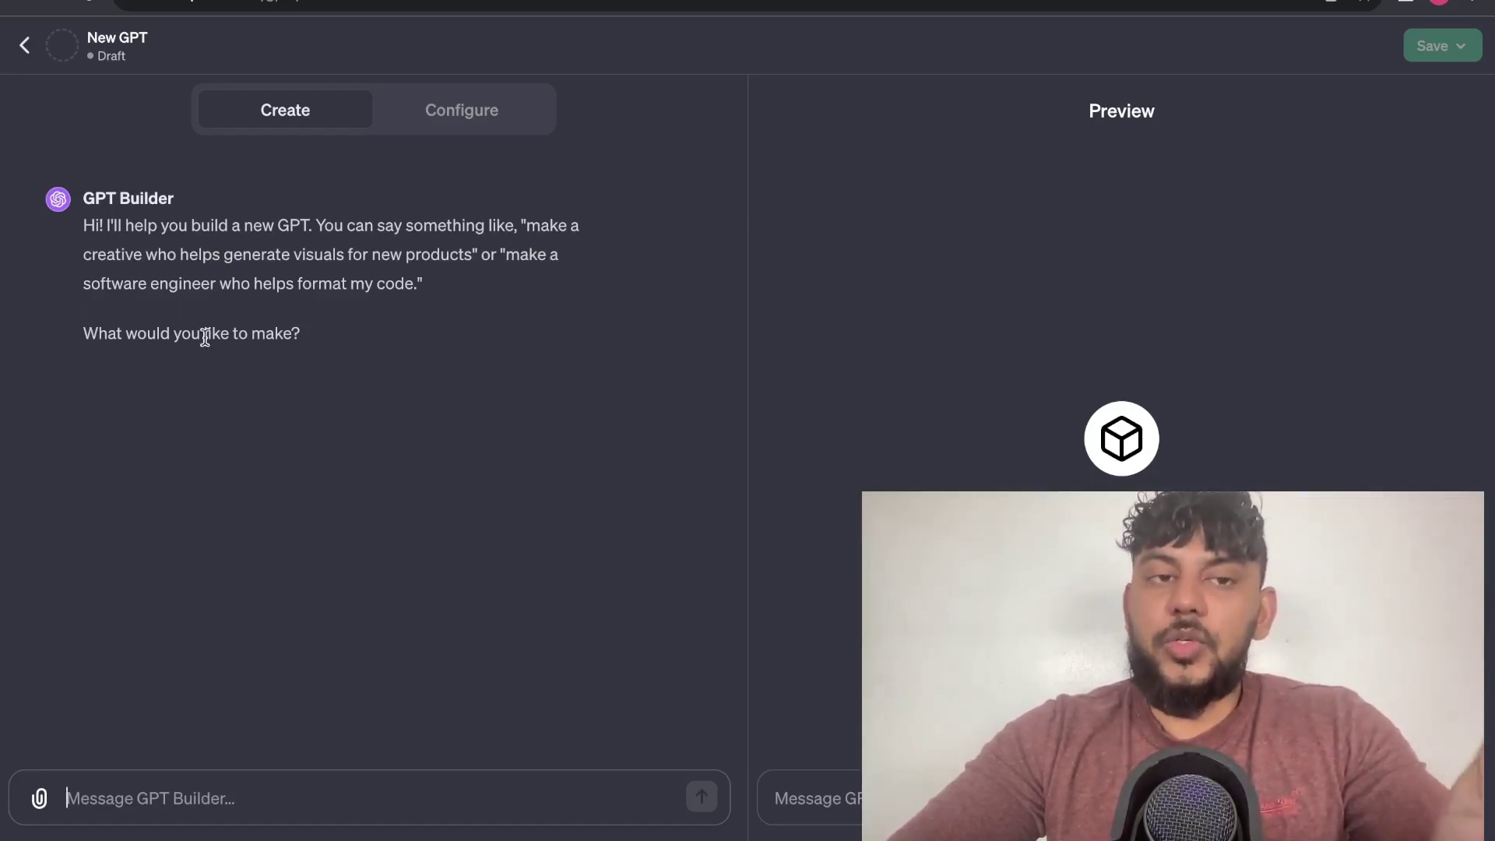
click(431, 110)
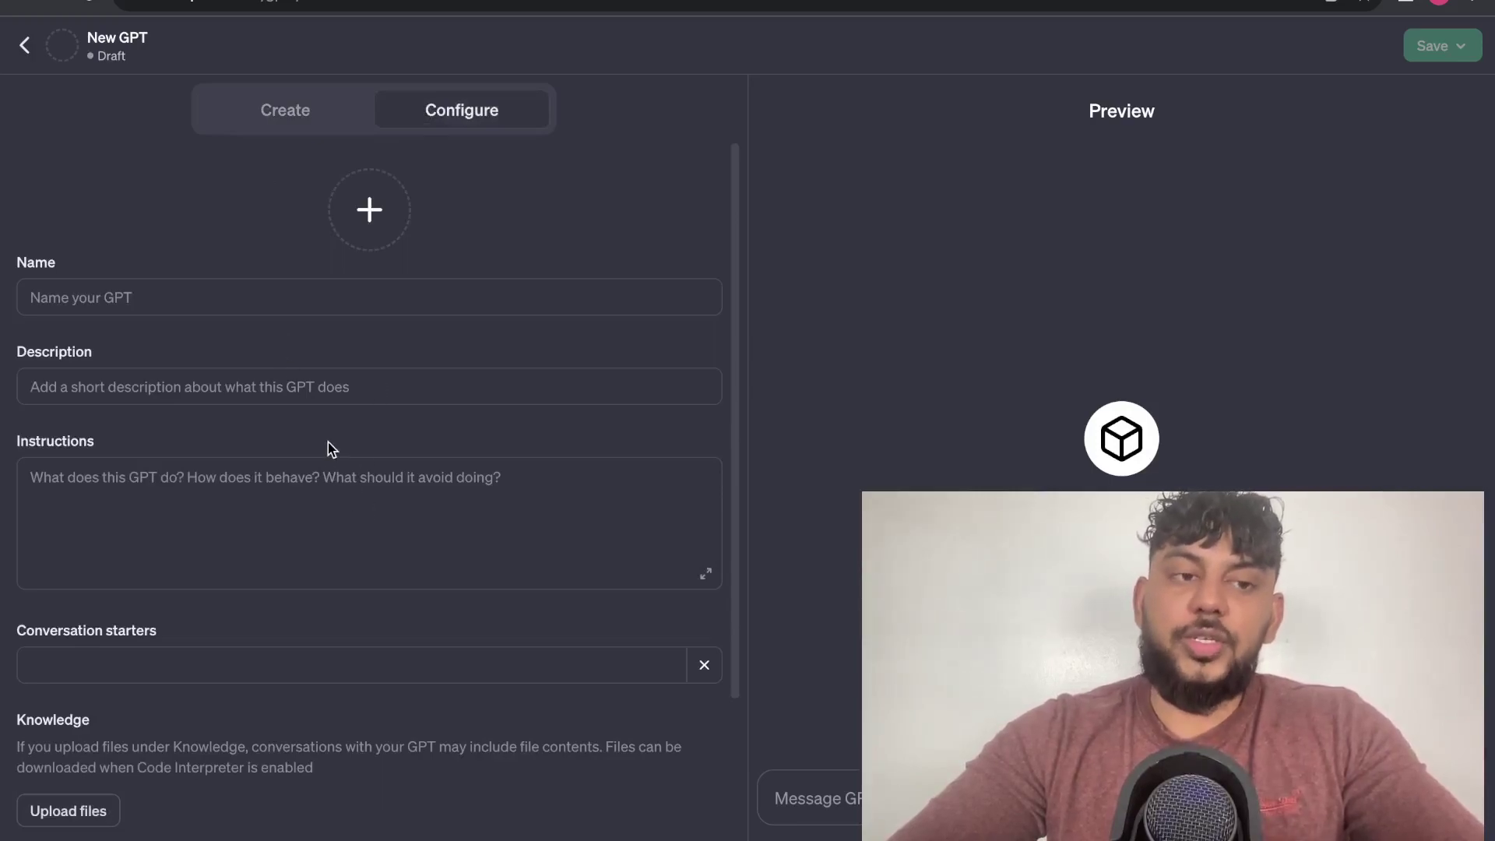
- Ask the GPT Builder for a GPT that shares the latest news in AI so users can be up to date and informed in the AI Space
click(282, 121)
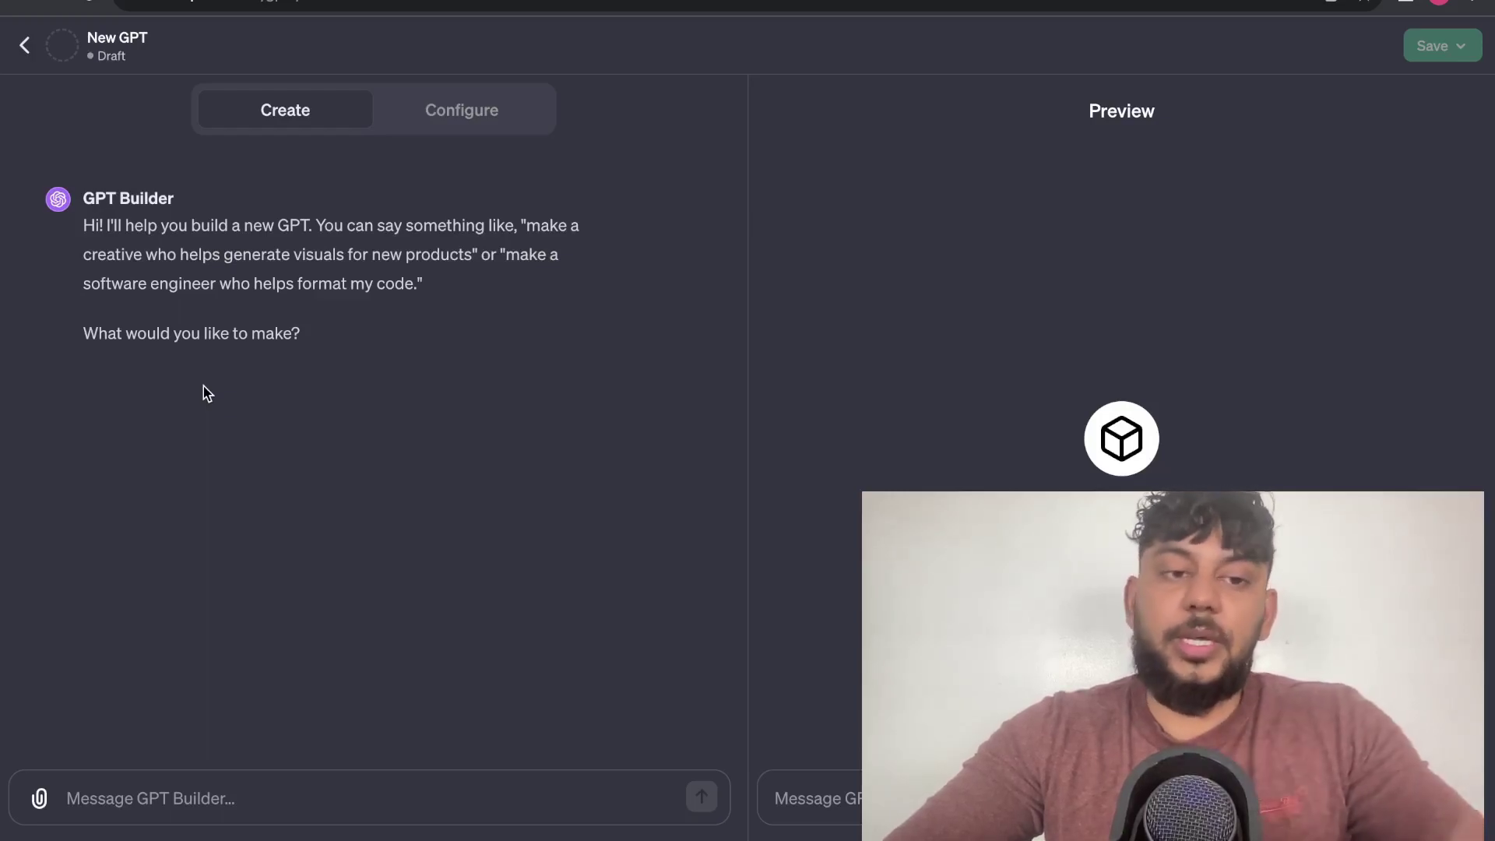
click(141, 796)
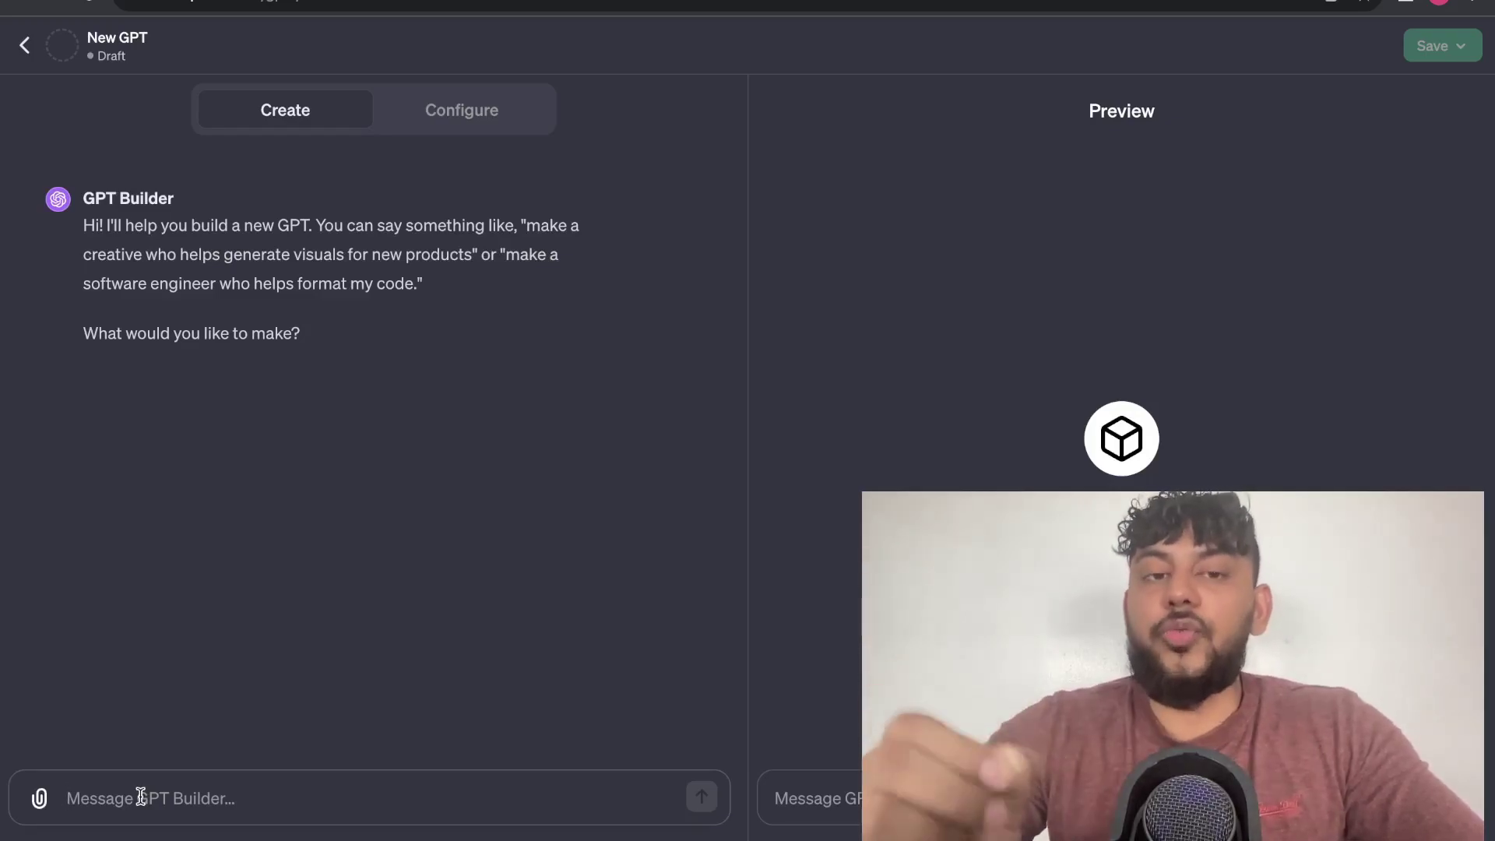
text(I would like to create a GPT that shares the latest news in AI so users can be up to date and informed in the AI Spac)
text(e)
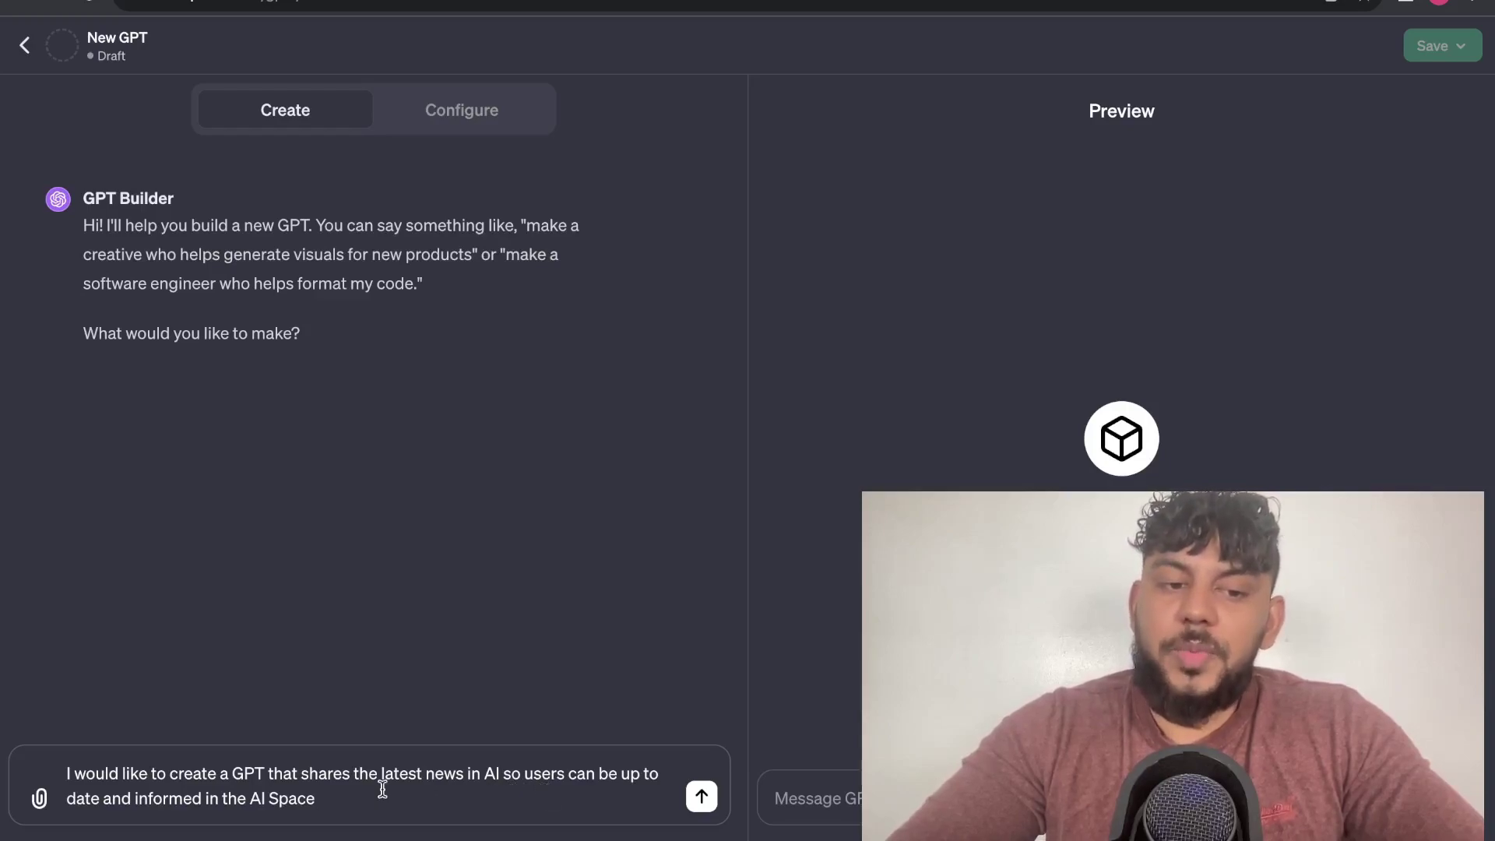
key(Return)
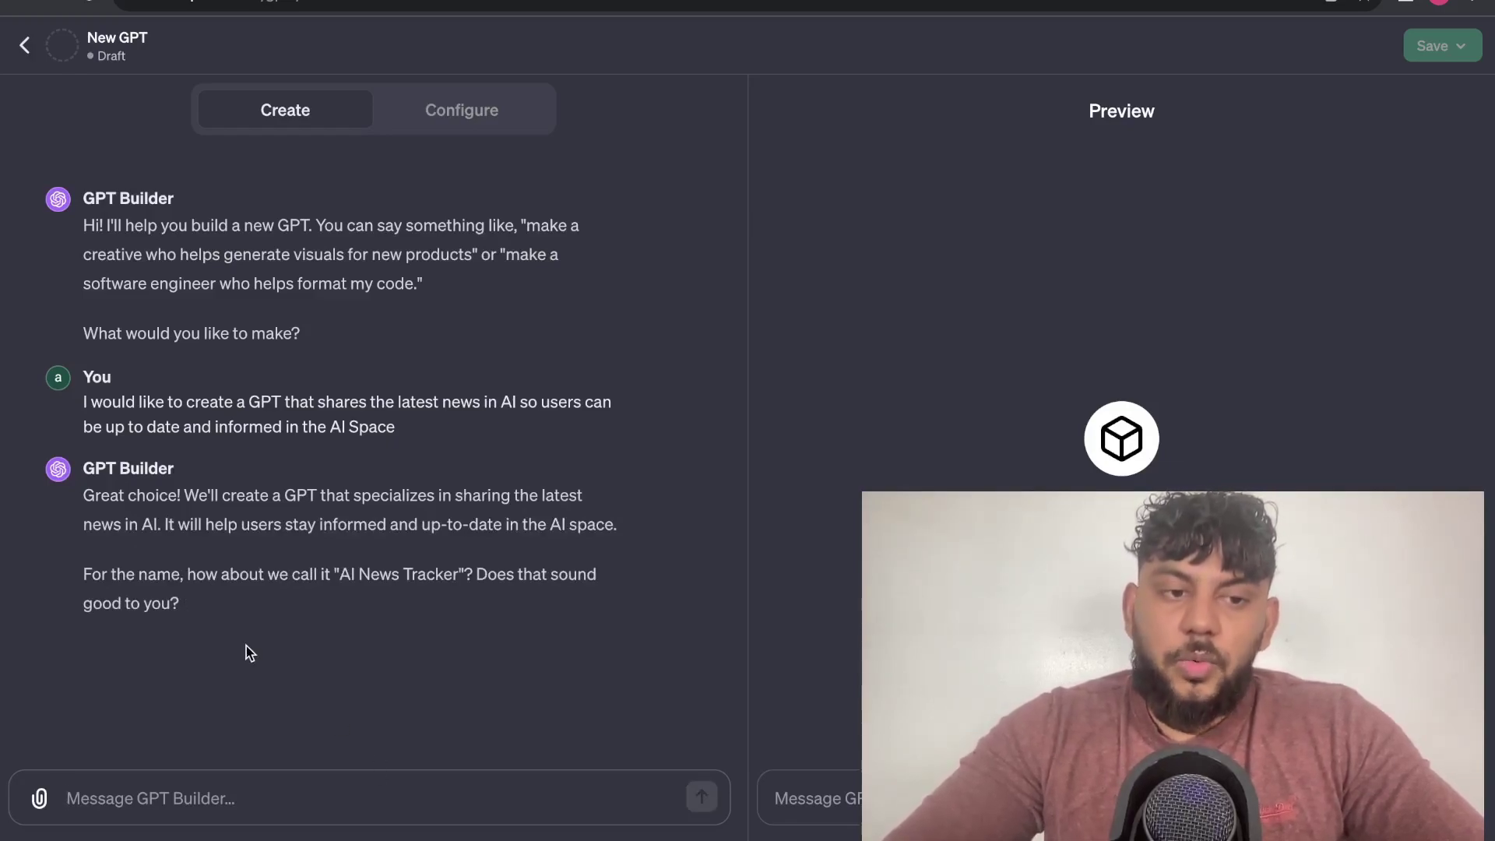
- Accept the suggested name "AI News Tracker" by replying "yes" to the GPT Builder
drag(194, 611, 341, 572)
click(356, 596)
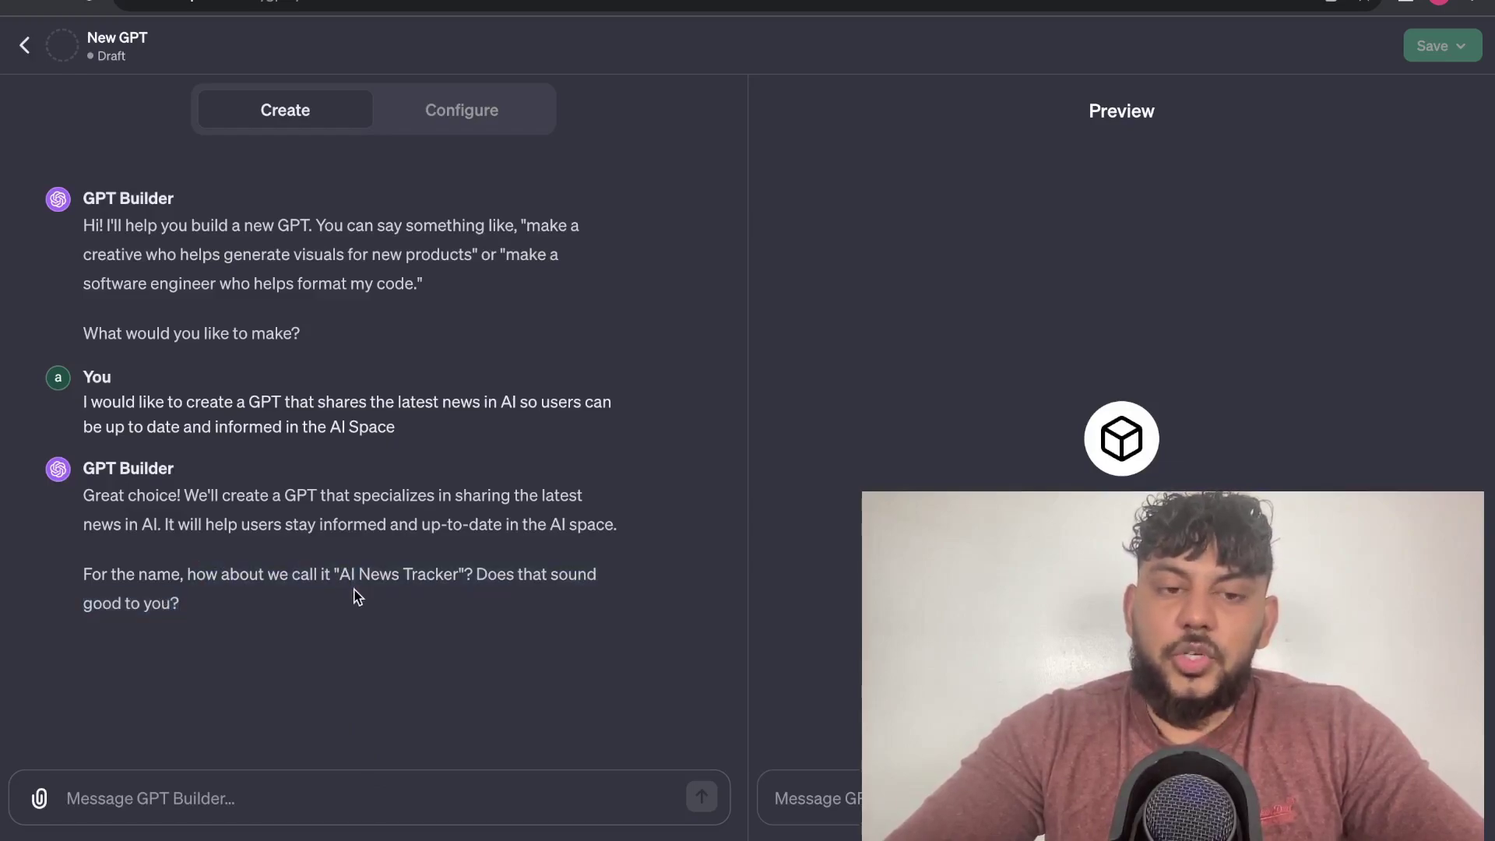
click(294, 791)
text(yes)
key(Return)
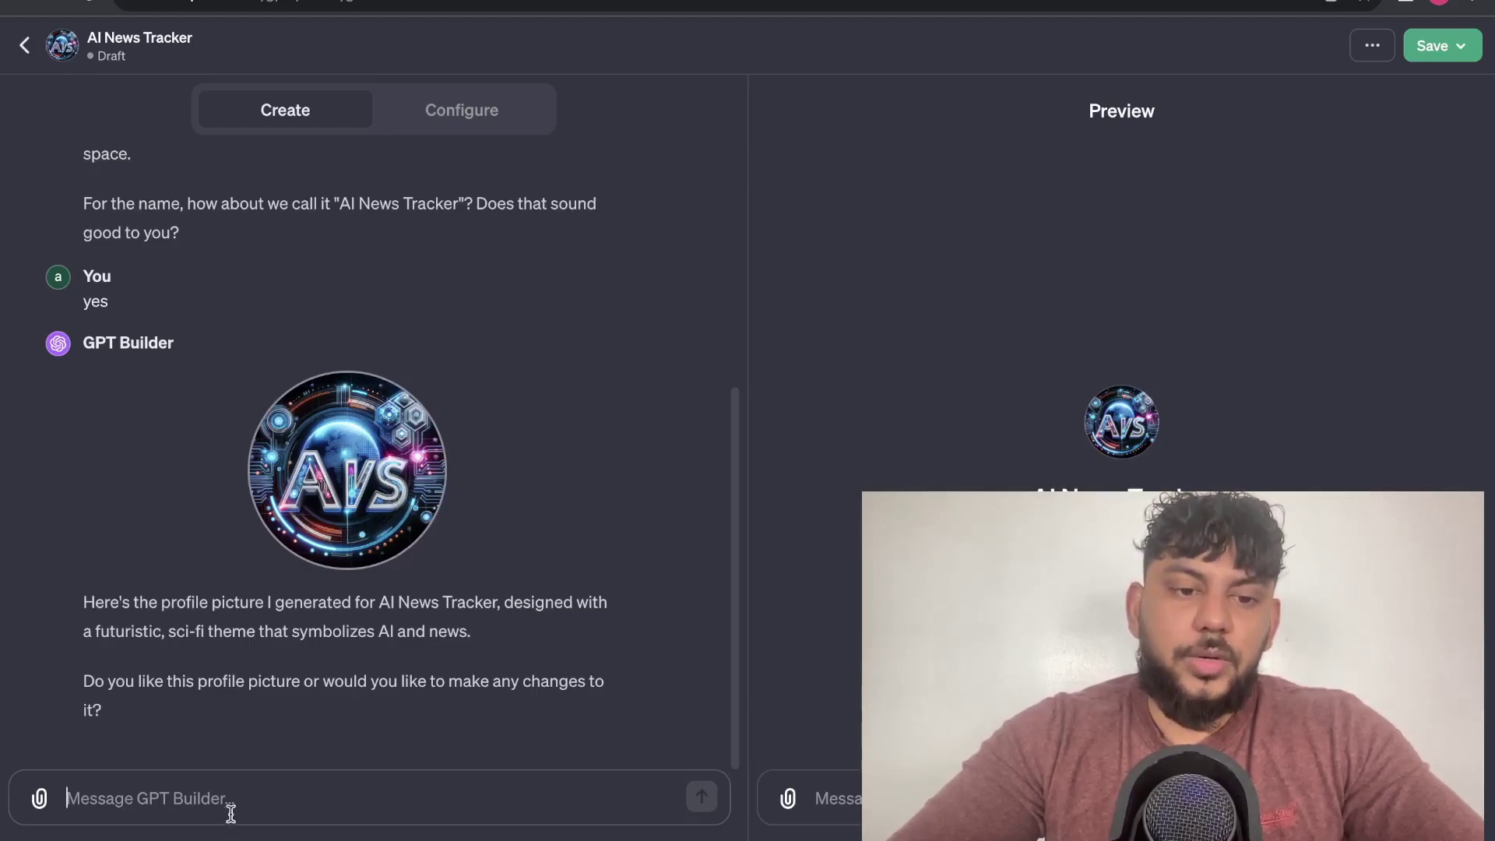
- Reject the generated profile picture and request another one with the reply "no recreate"
text(nio)
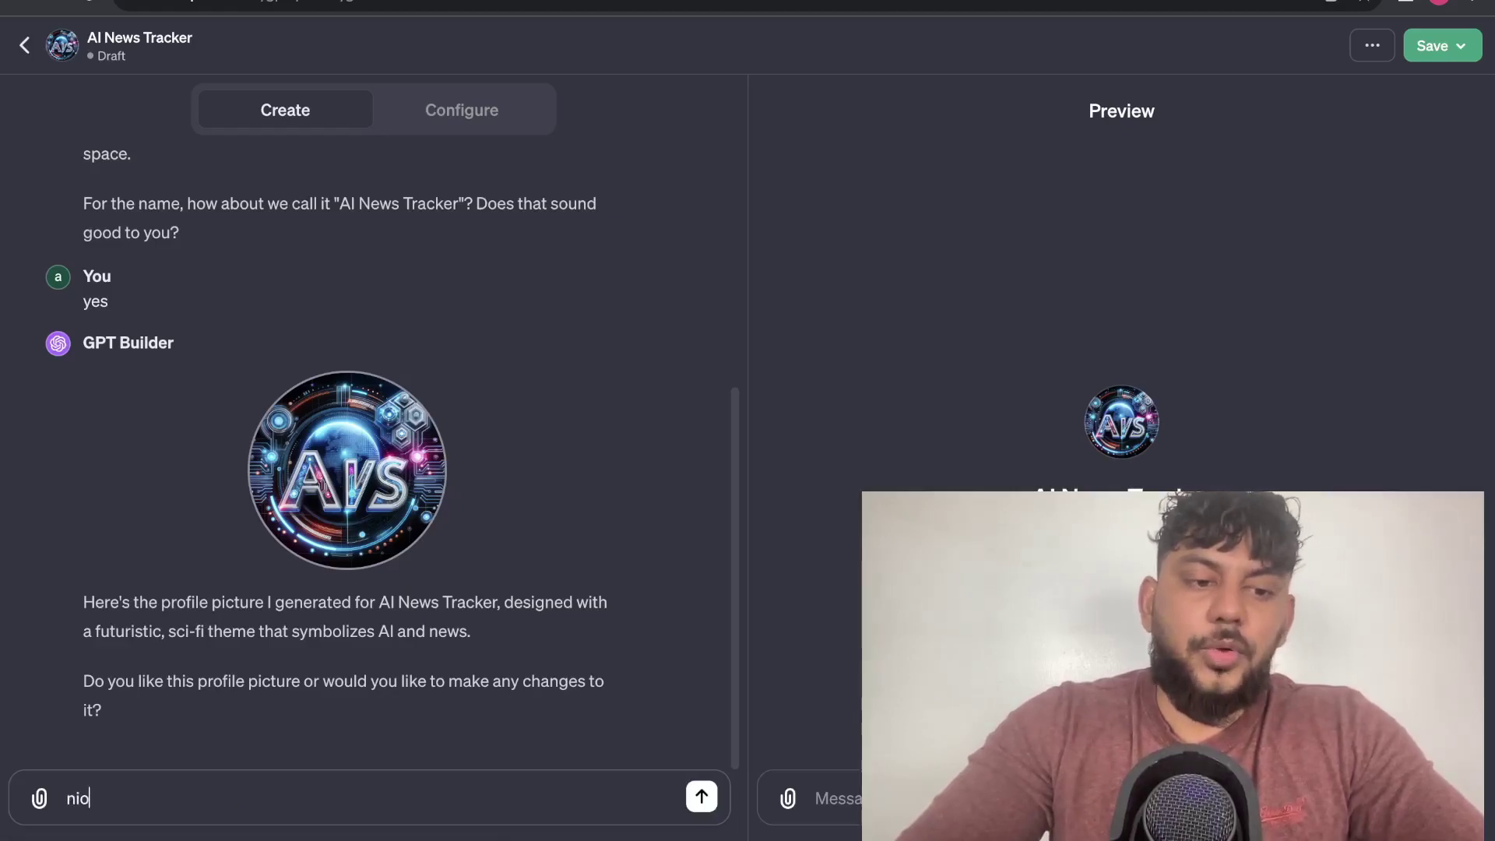
text( recreate)
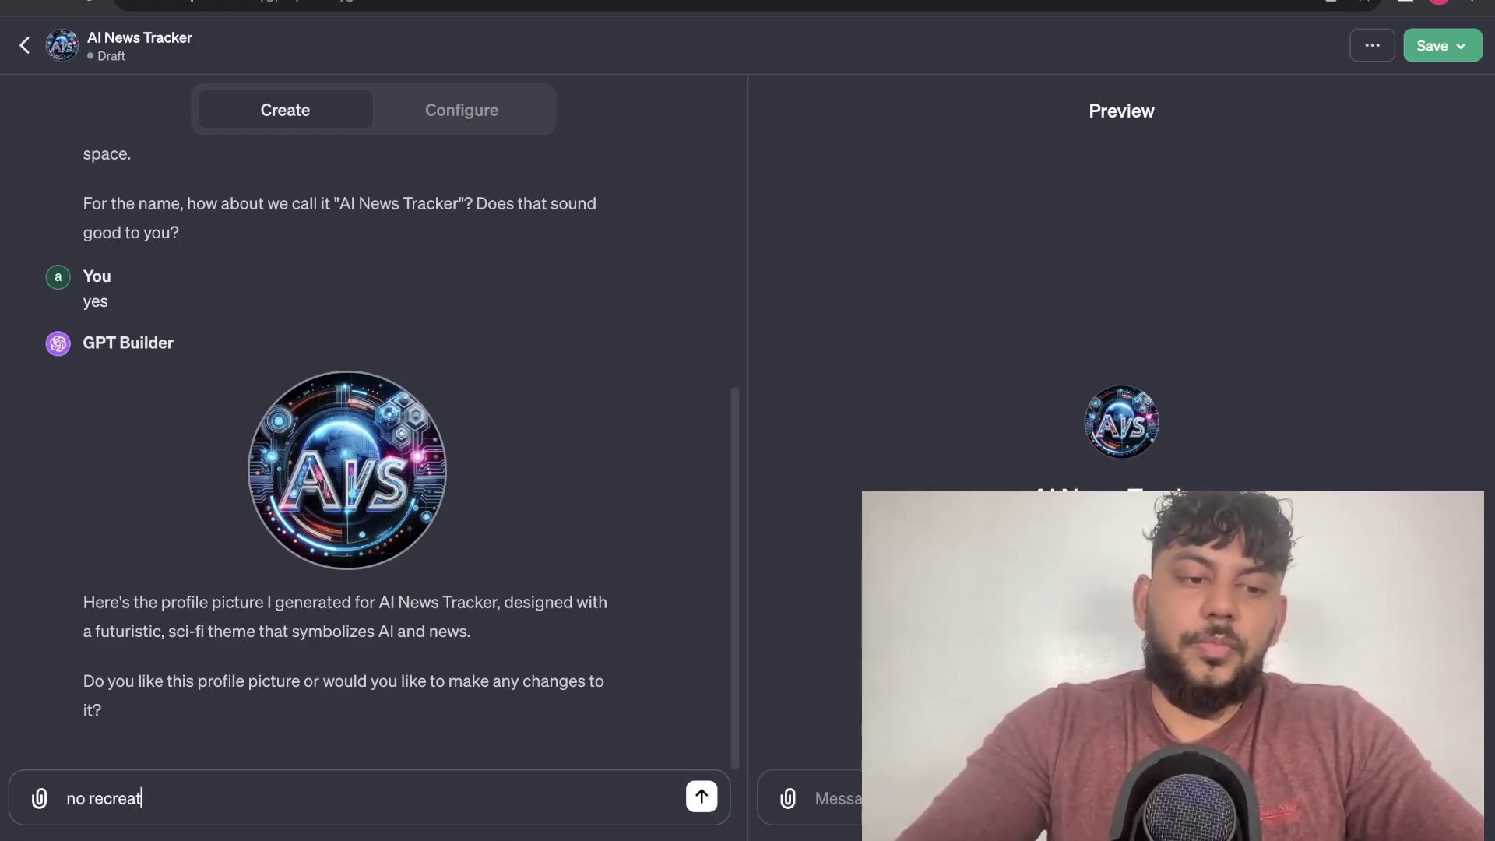
key(Return)
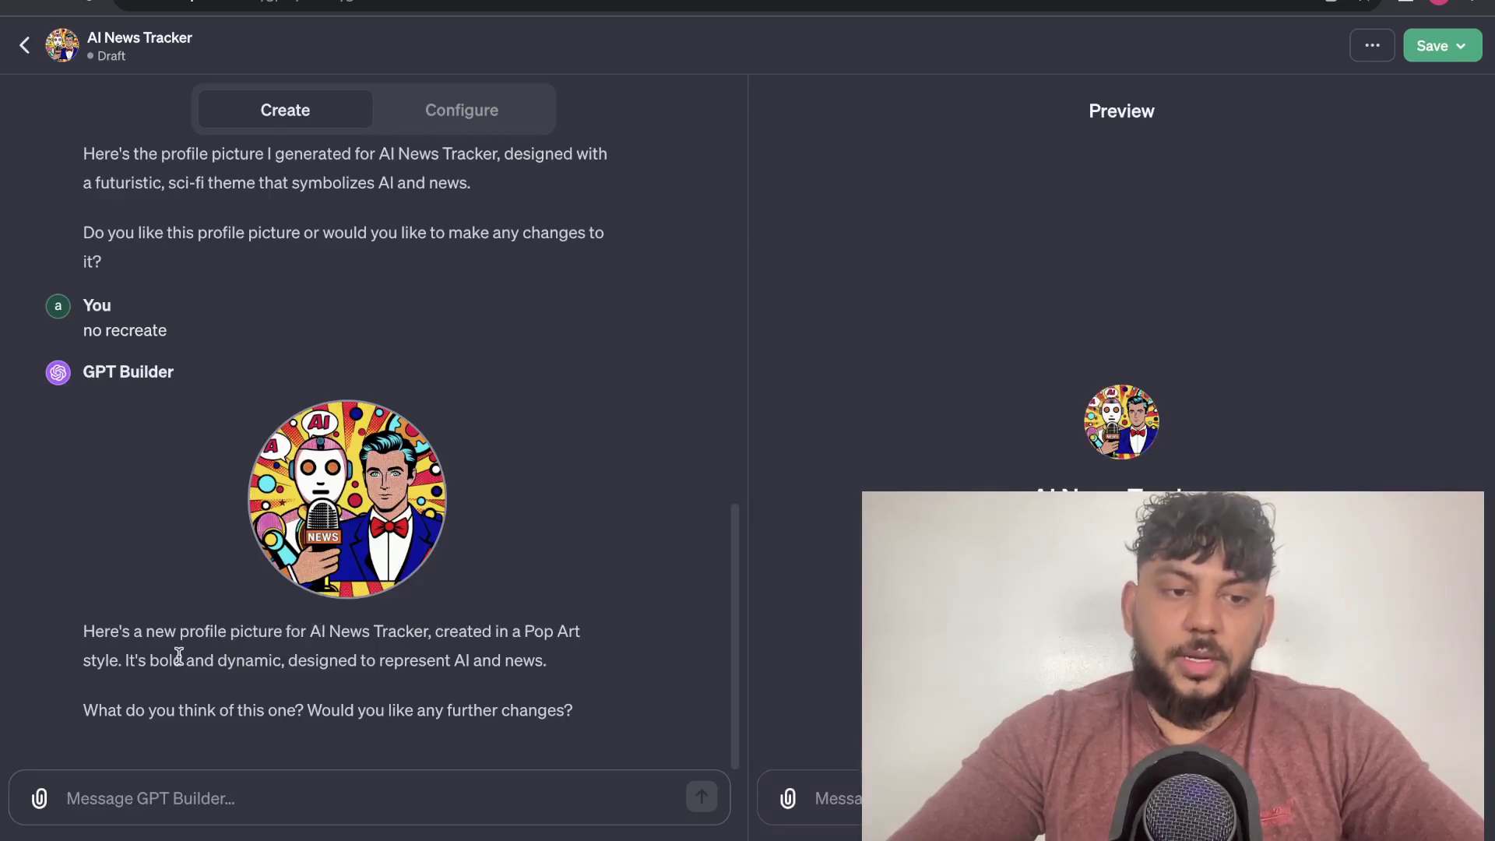
- Review the Pop Art profile picture's description and accept the picture with the reply "yes this works"
drag(287, 659, 481, 661)
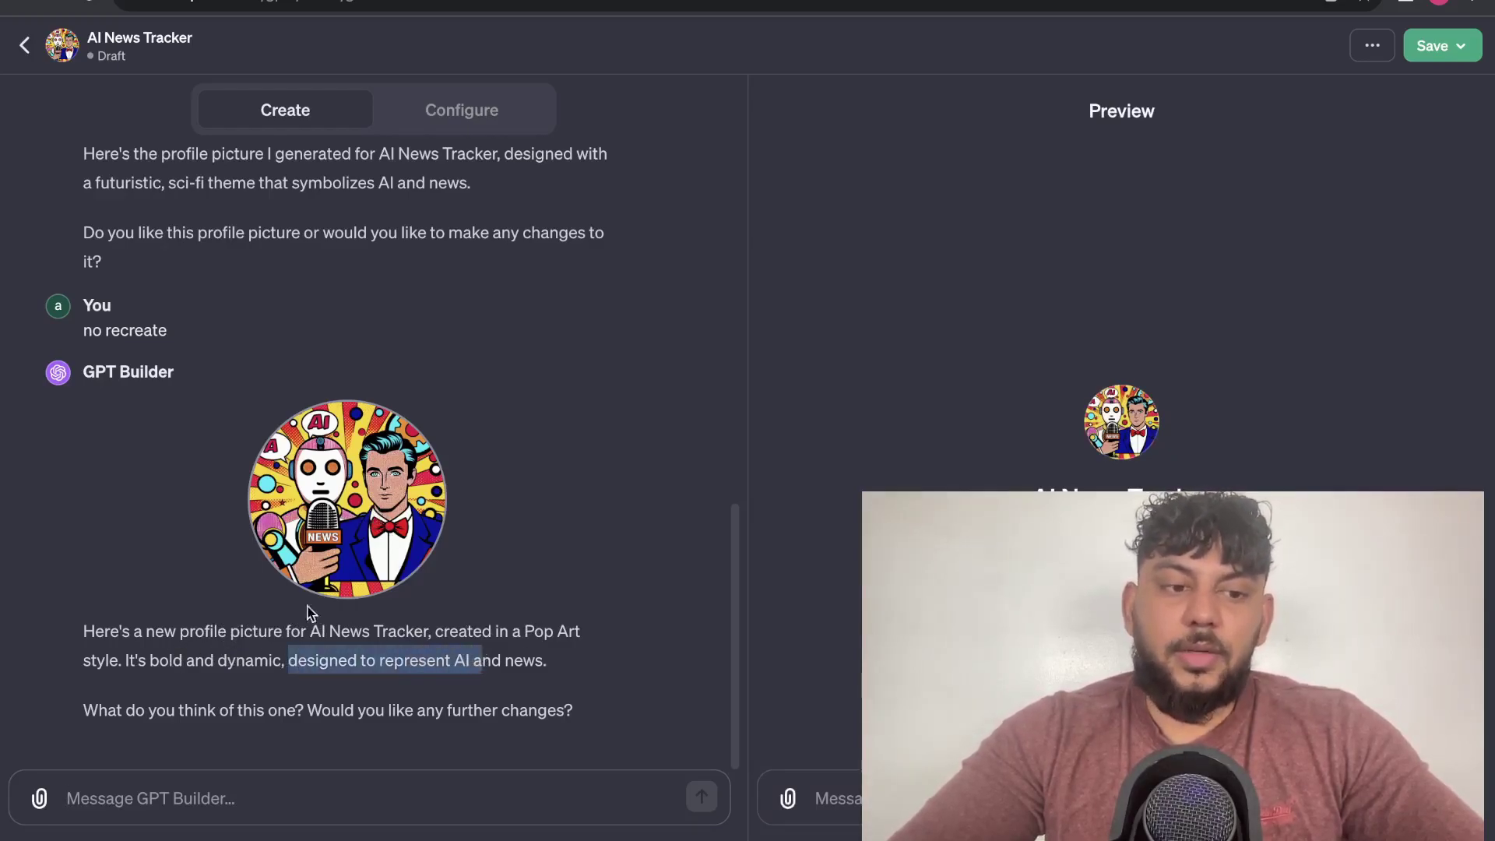
click(259, 809)
text(yes th)
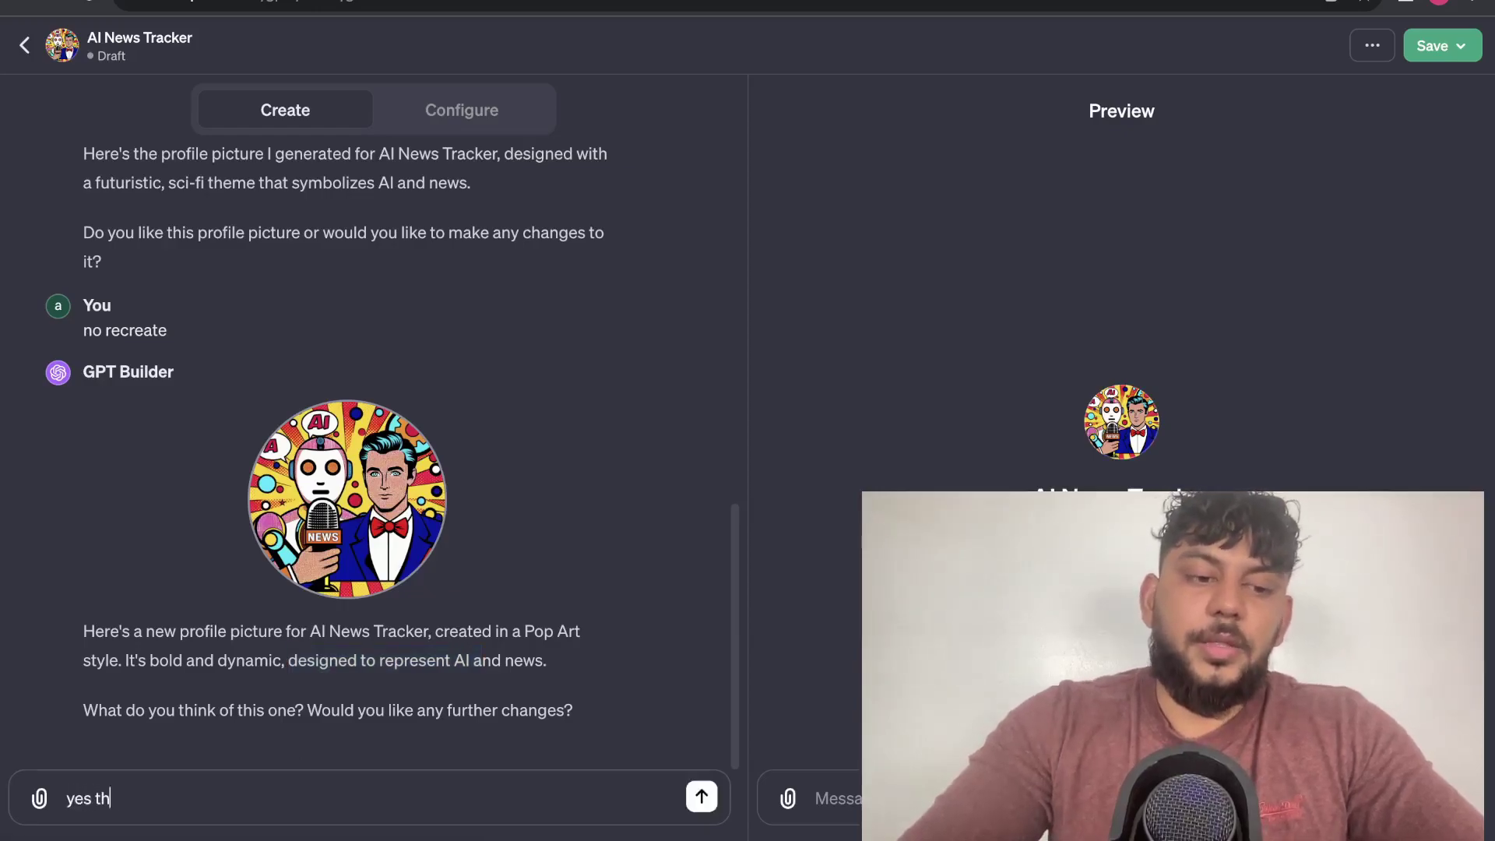
text(is word)
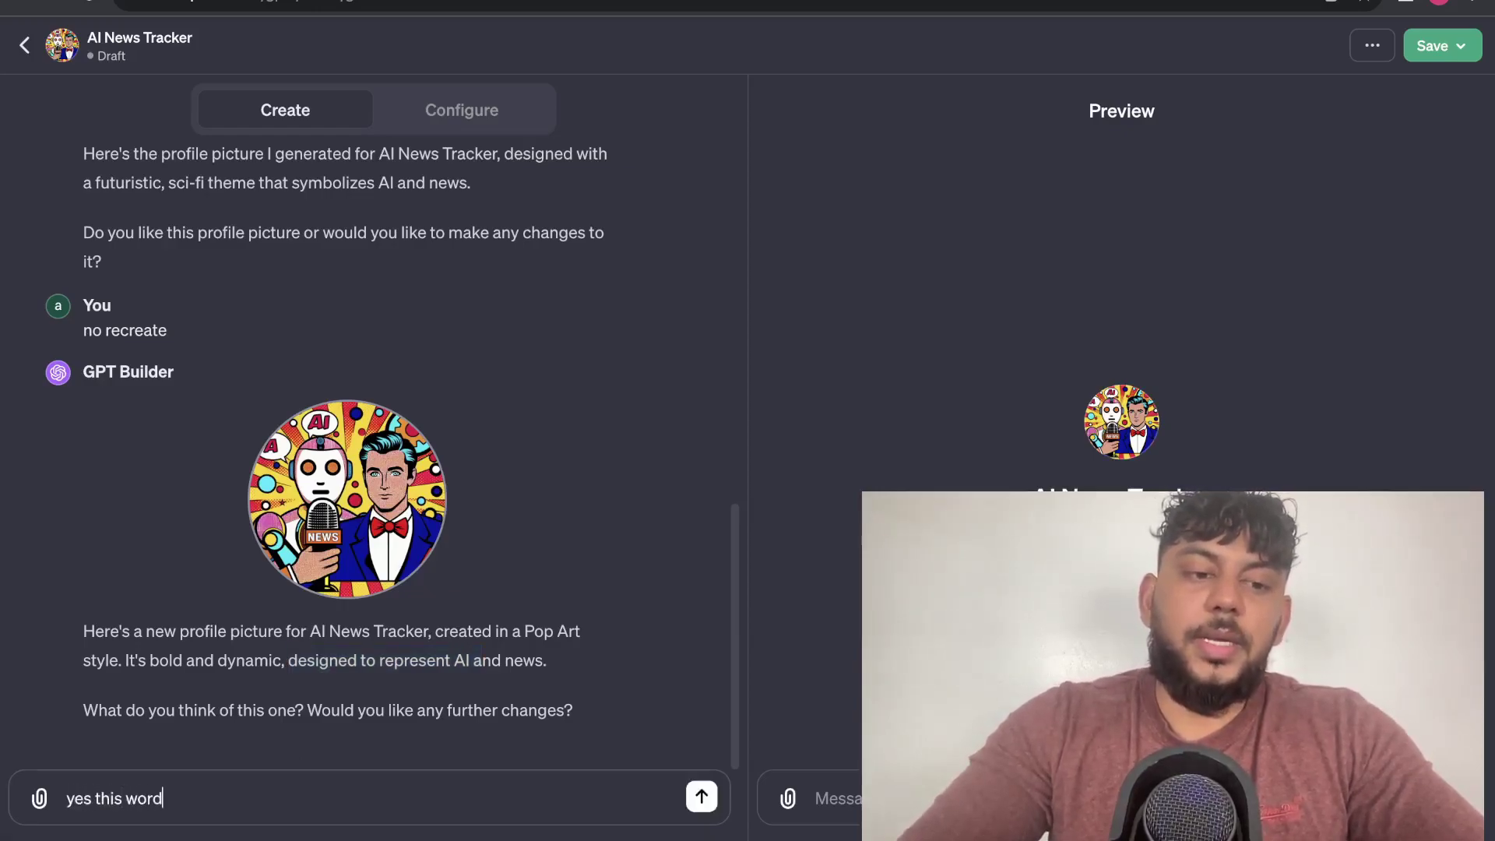
key(BackSpace)
text(kss)
key(BackSpace)
key(Return)
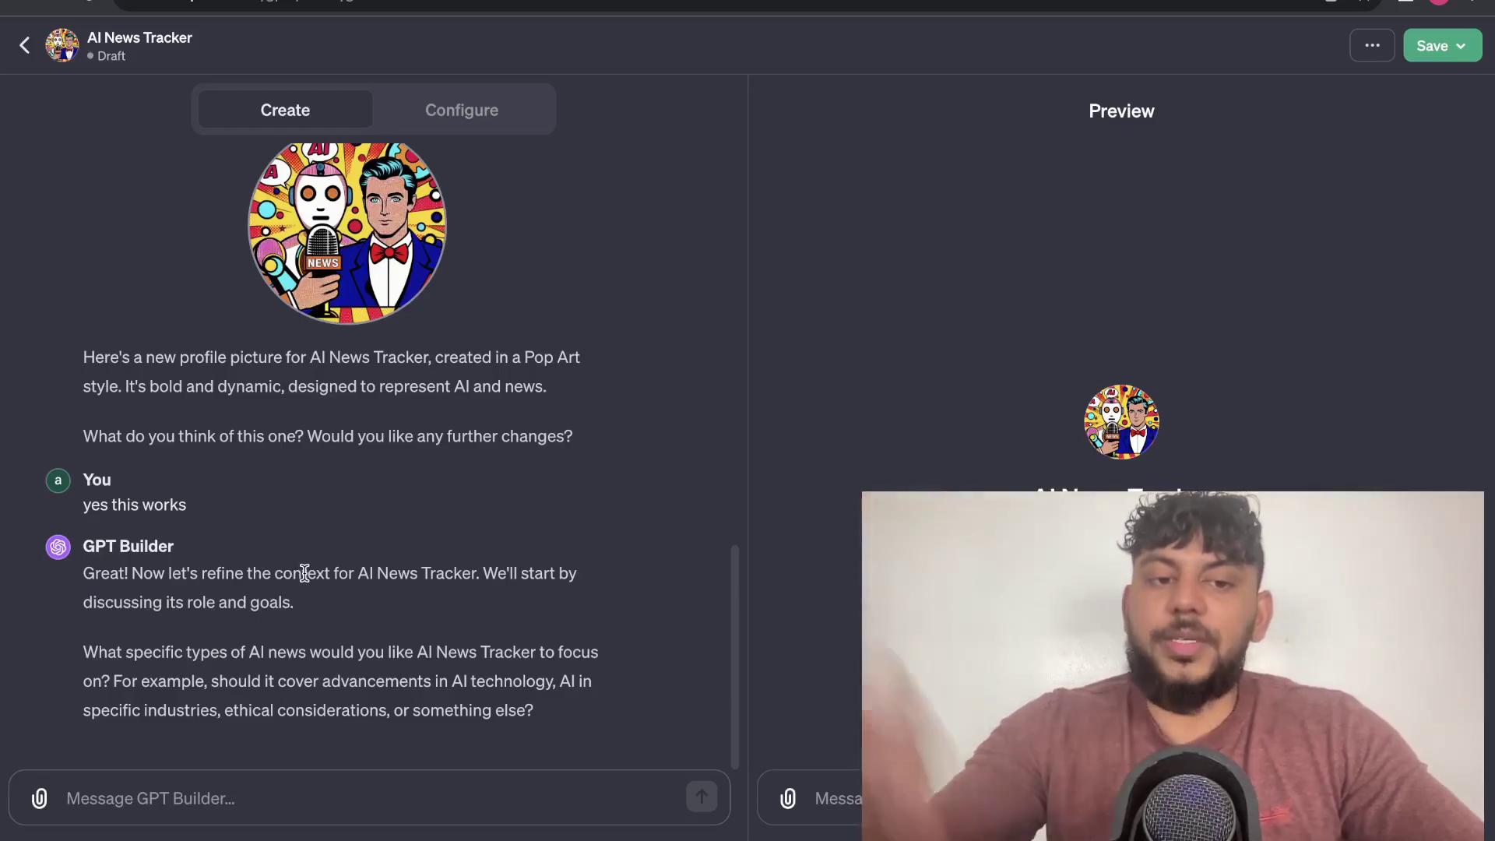
- Answer the focus question: track all of the AI news, specifically advancements in AI, LLMs and breaking news from top AI companies
drag(472, 574, 572, 580)
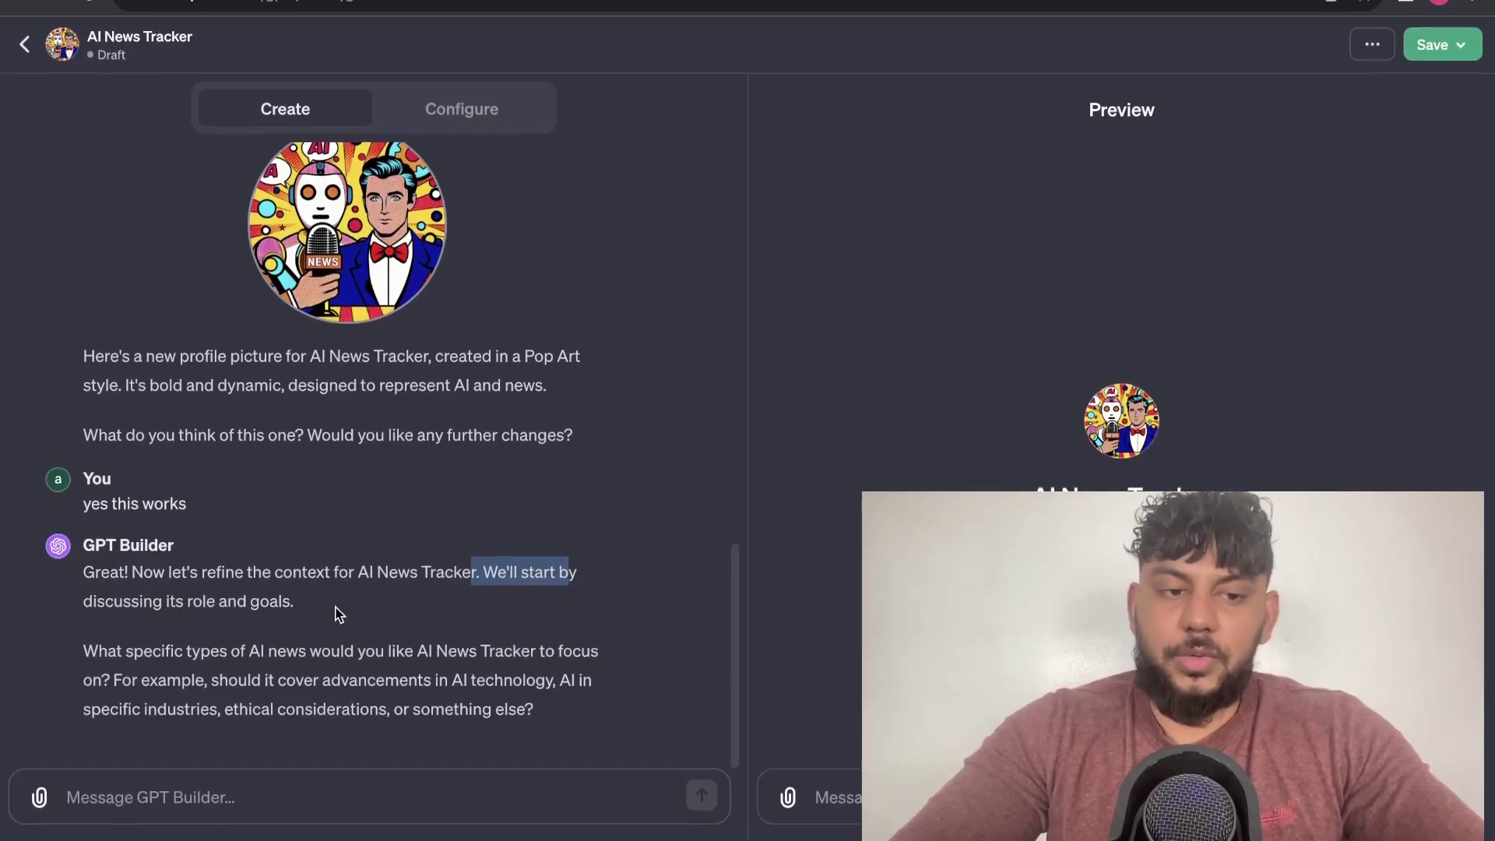
click(530, 707)
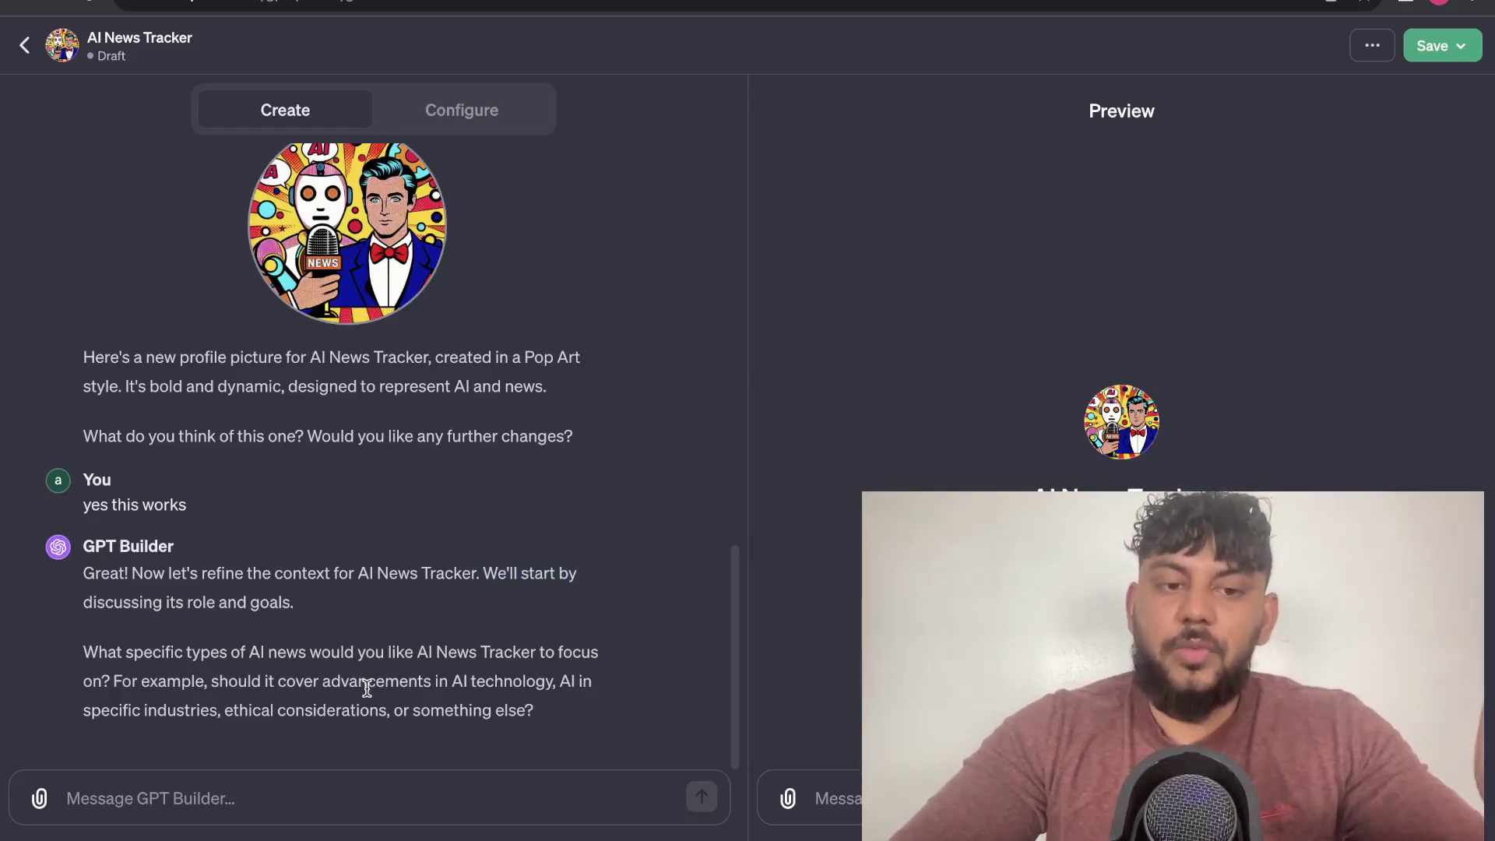
drag(366, 684, 491, 682)
click(551, 687)
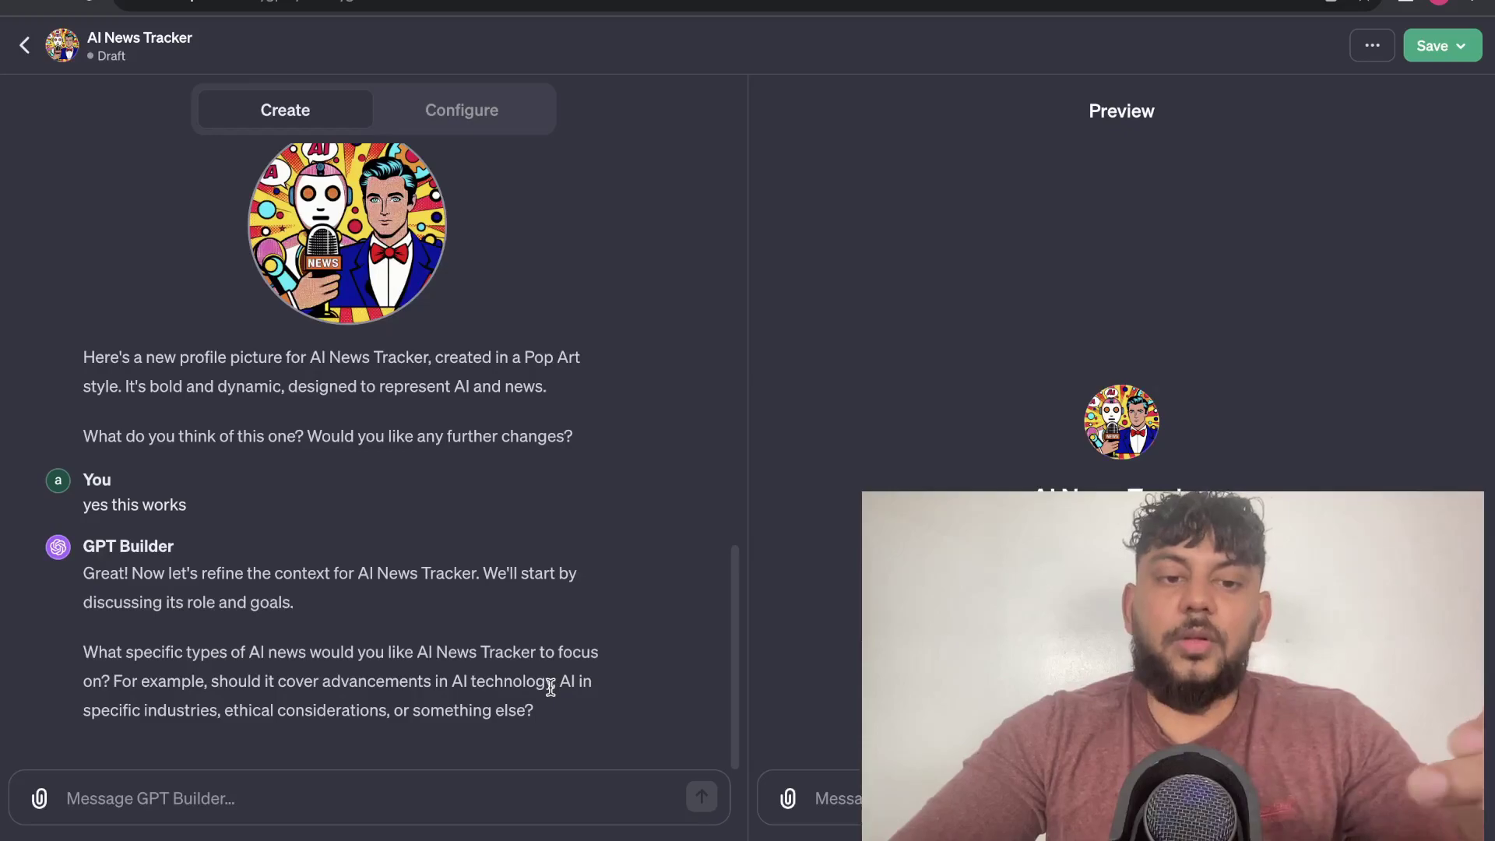
click(441, 796)
text(I want it to track all of the ai news specifically advancments in AI, LLMs and breaking news from top AI companies)
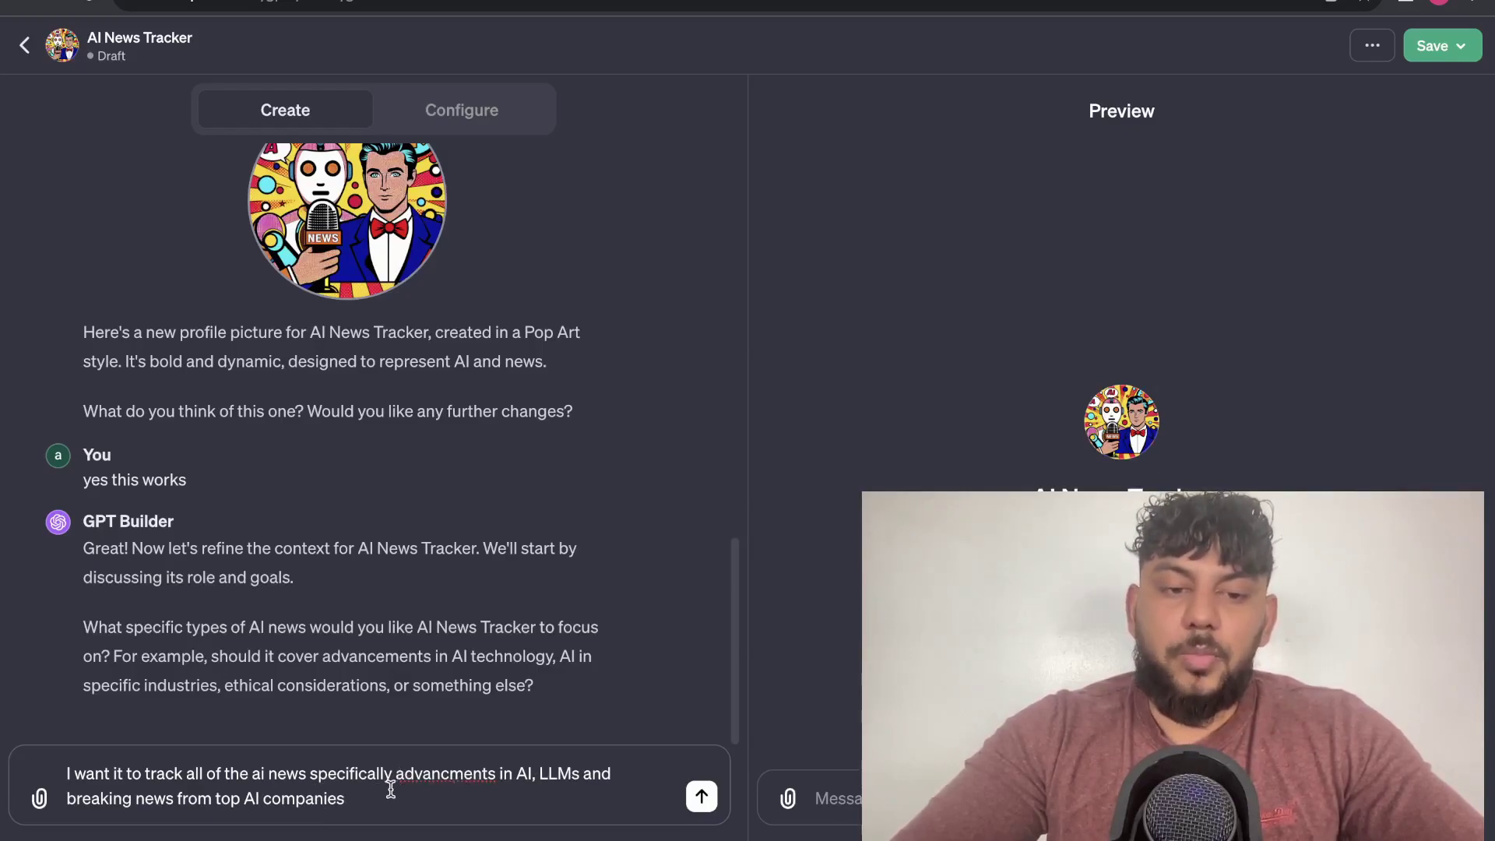
drag(545, 683, 129, 614)
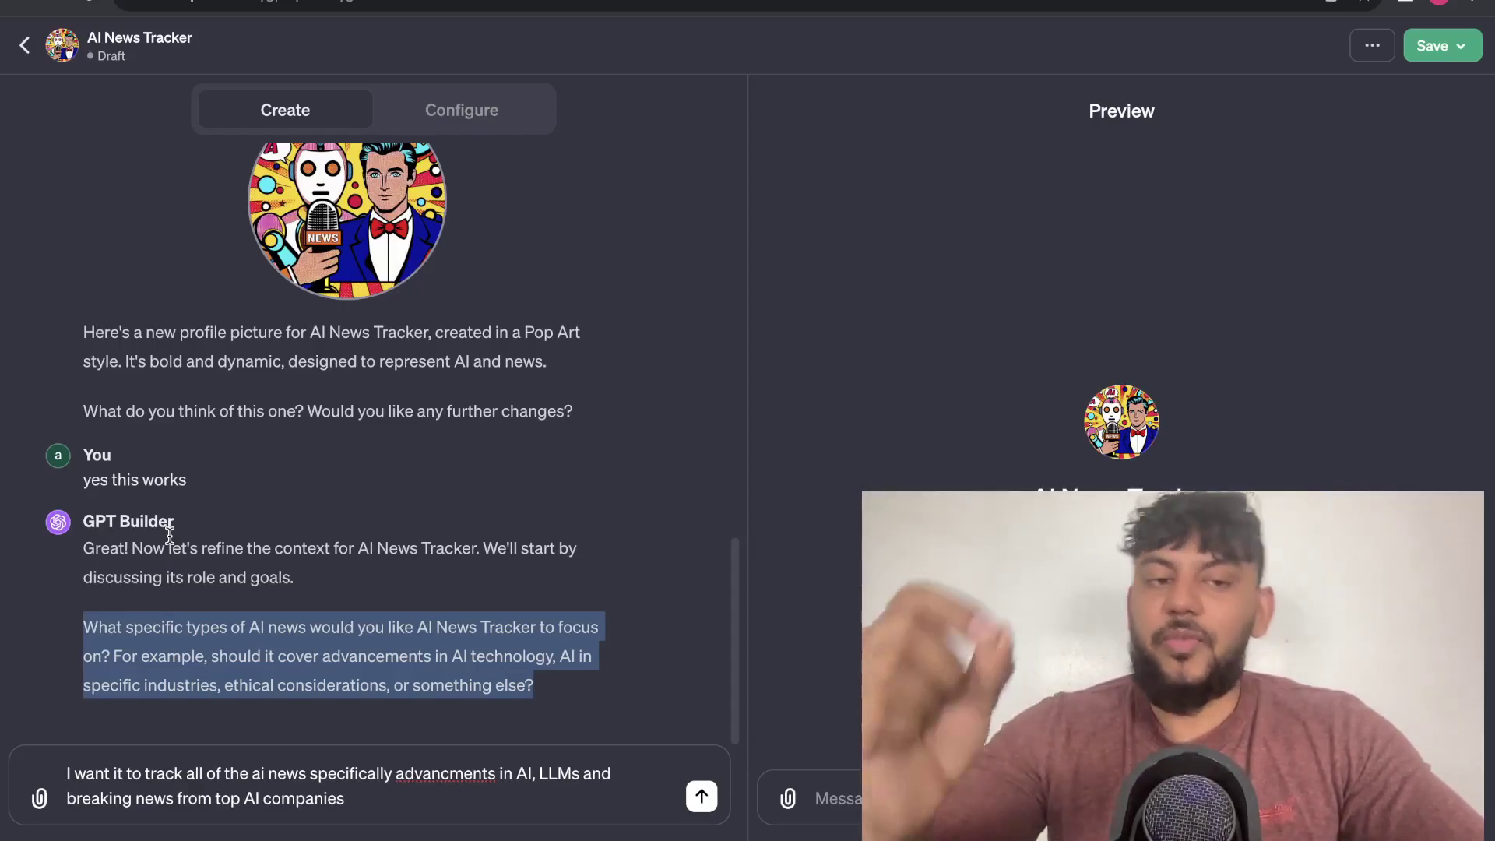
click(368, 796)
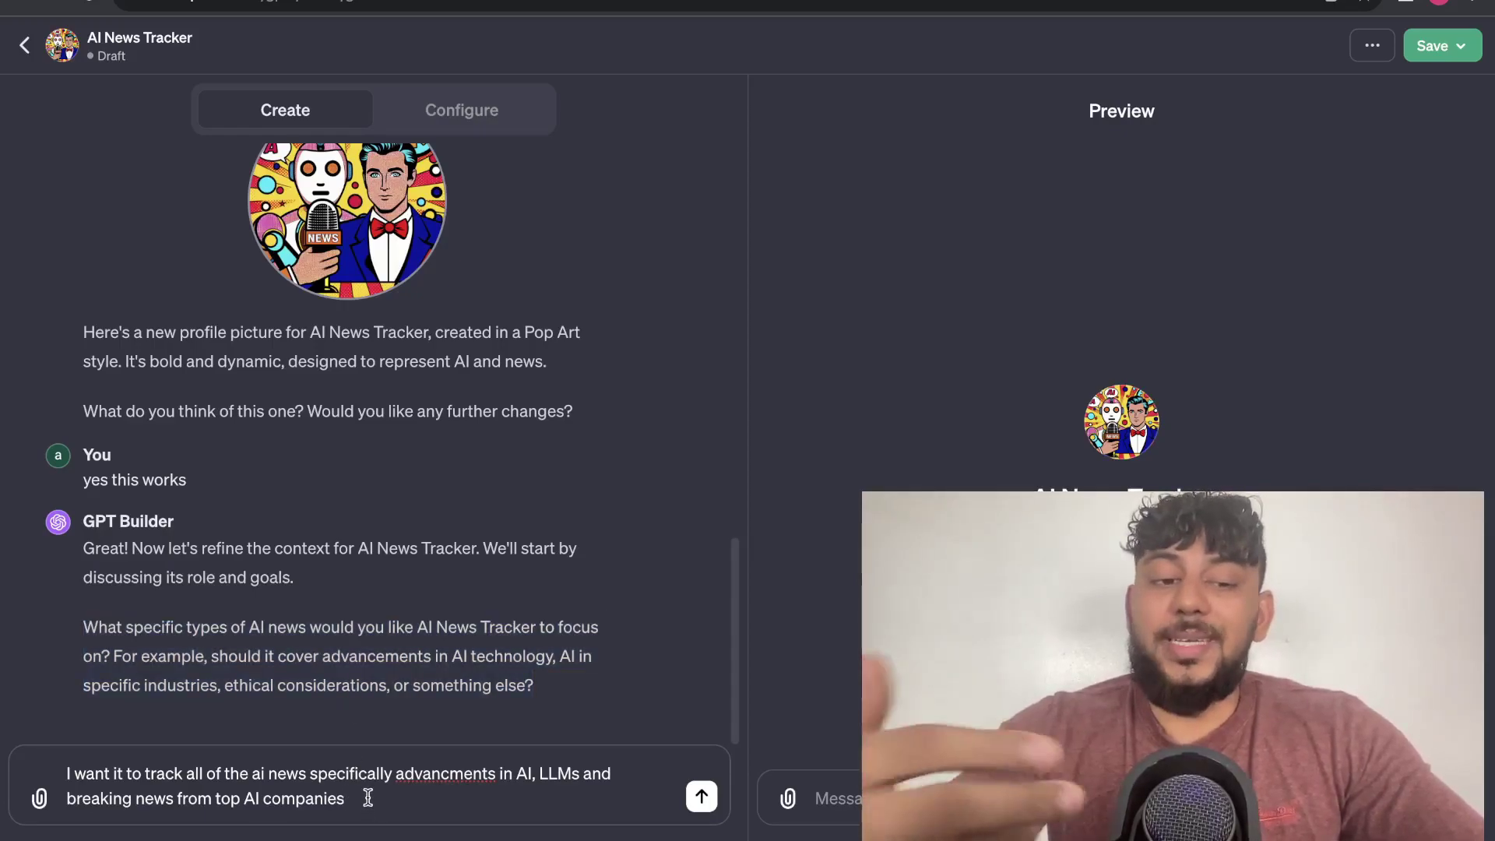
key(Return)
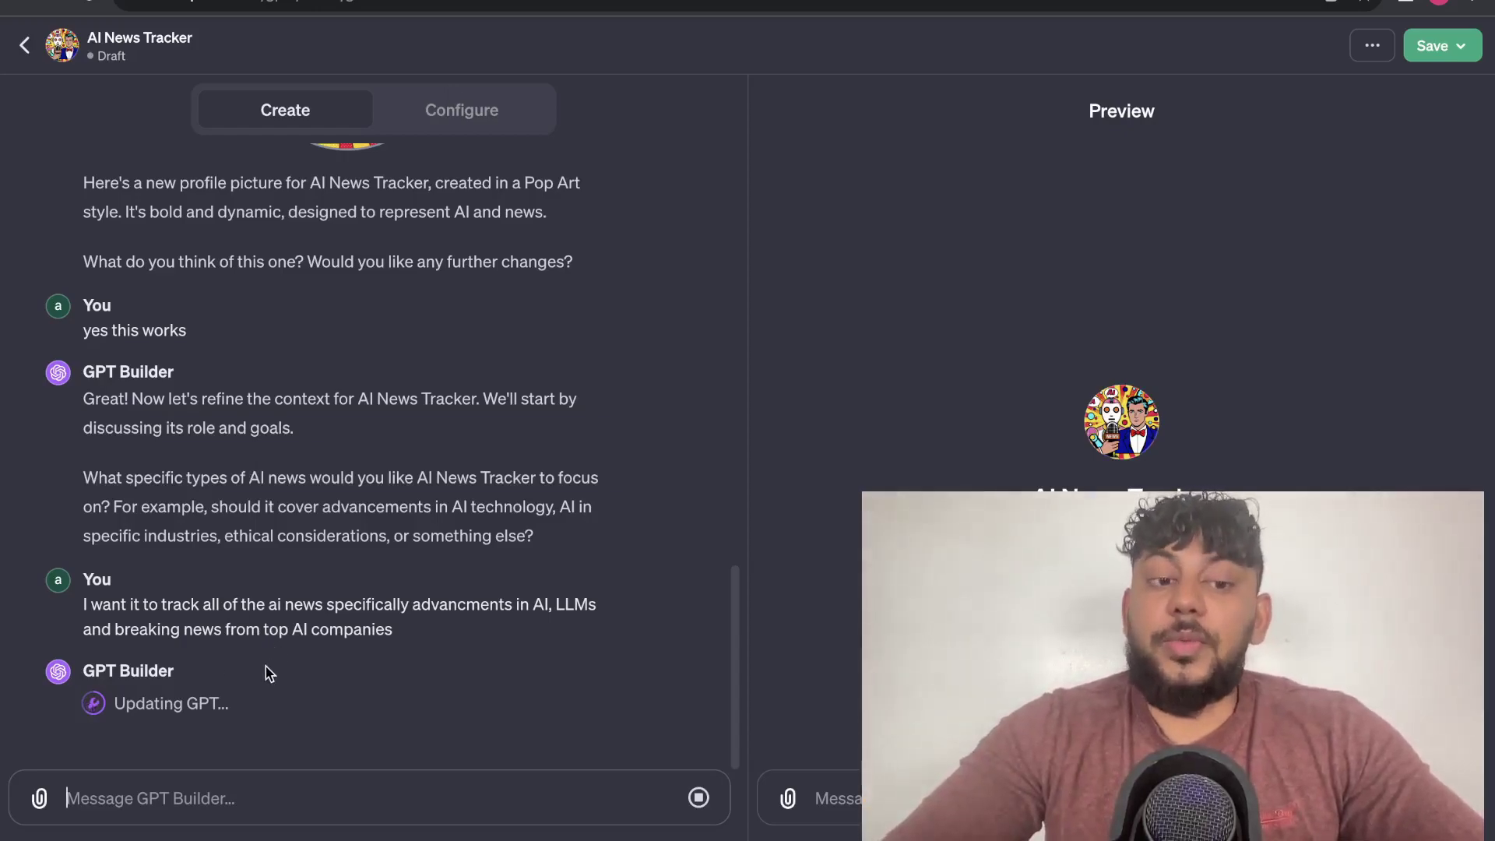
drag(229, 608, 122, 564)
click(346, 699)
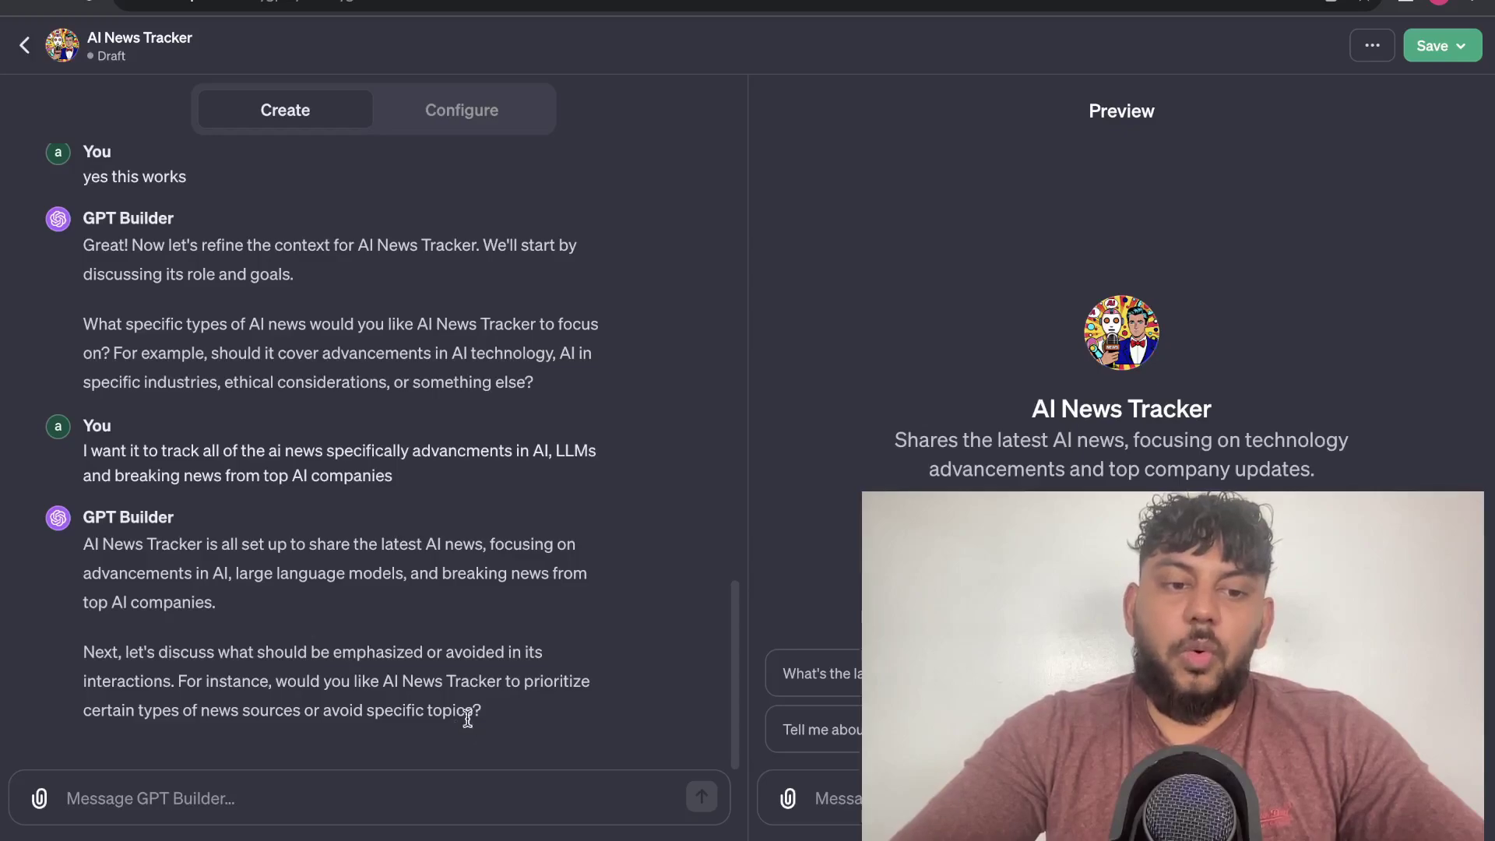
- Answer the emphasis question: no, use all news sources, be as impartial as possible and just provide the information when asked
drag(504, 714, 297, 686)
drag(217, 602, 106, 568)
click(309, 659)
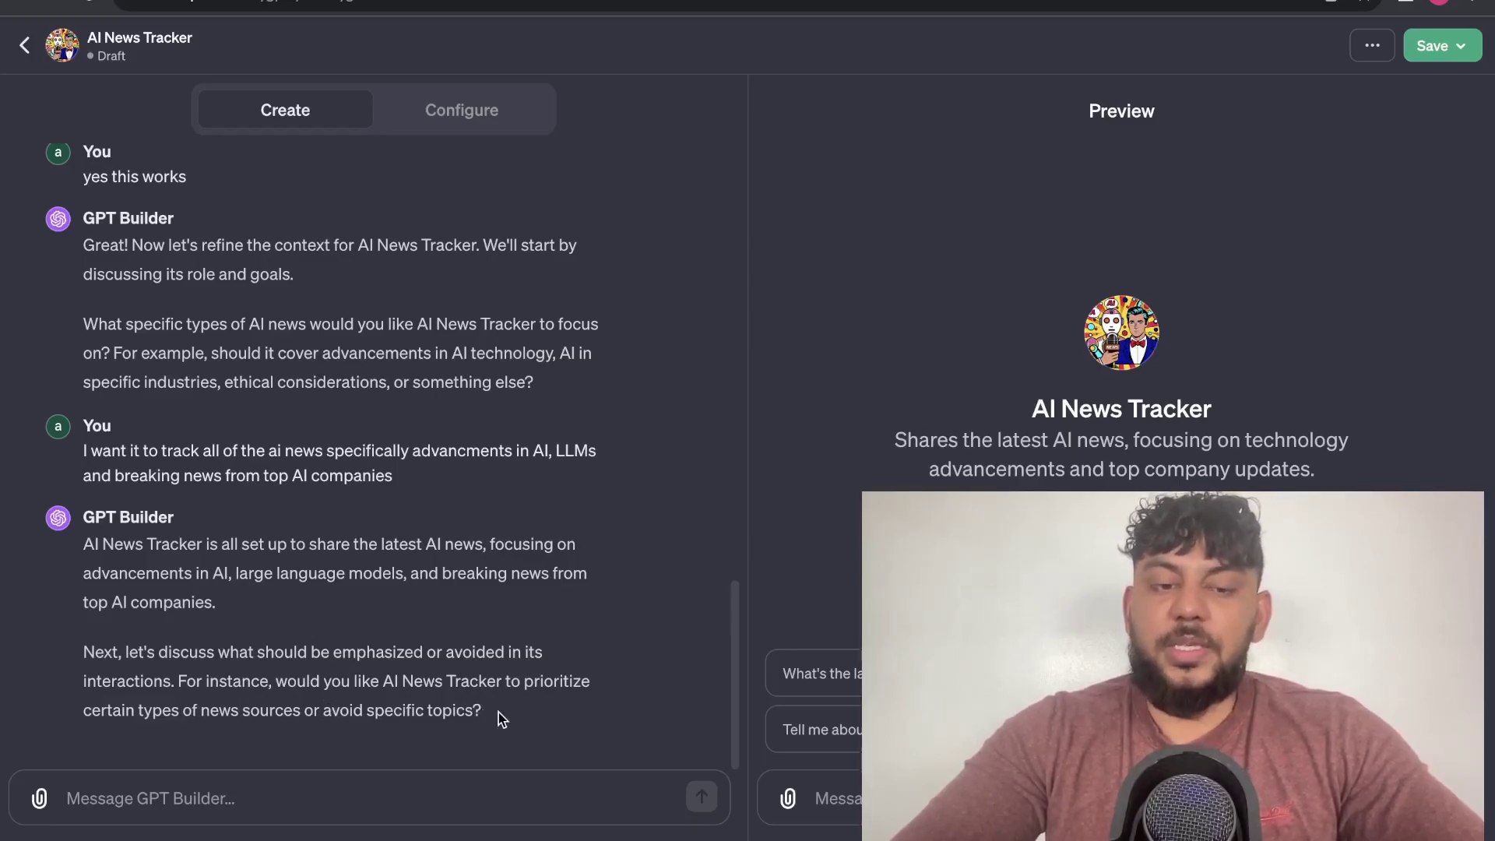
drag(498, 712, 440, 684)
click(342, 795)
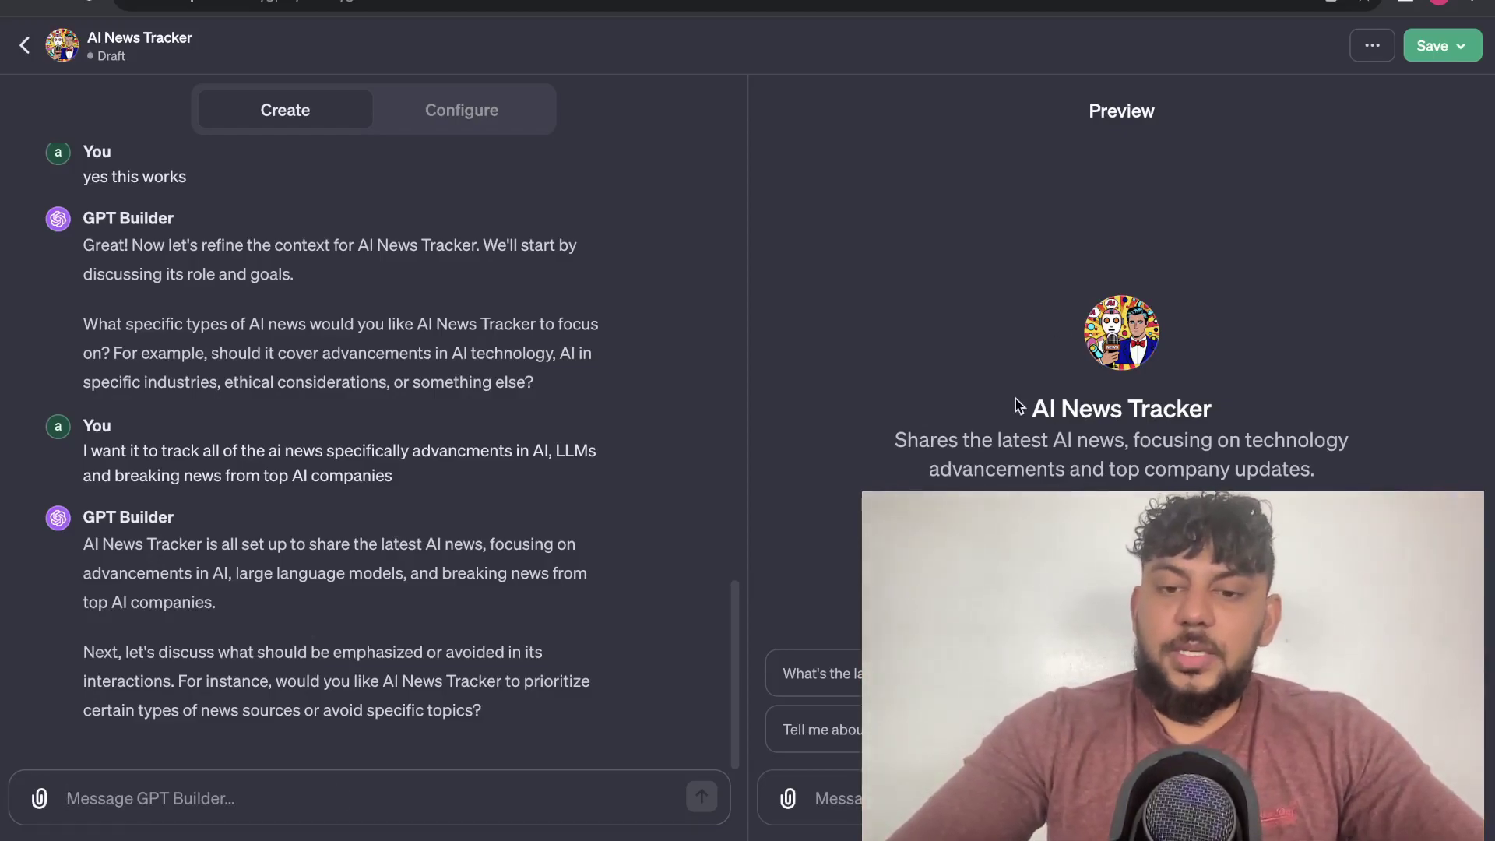
text(no you can use all news sources and be as impartial as you can just provide the information when asked)
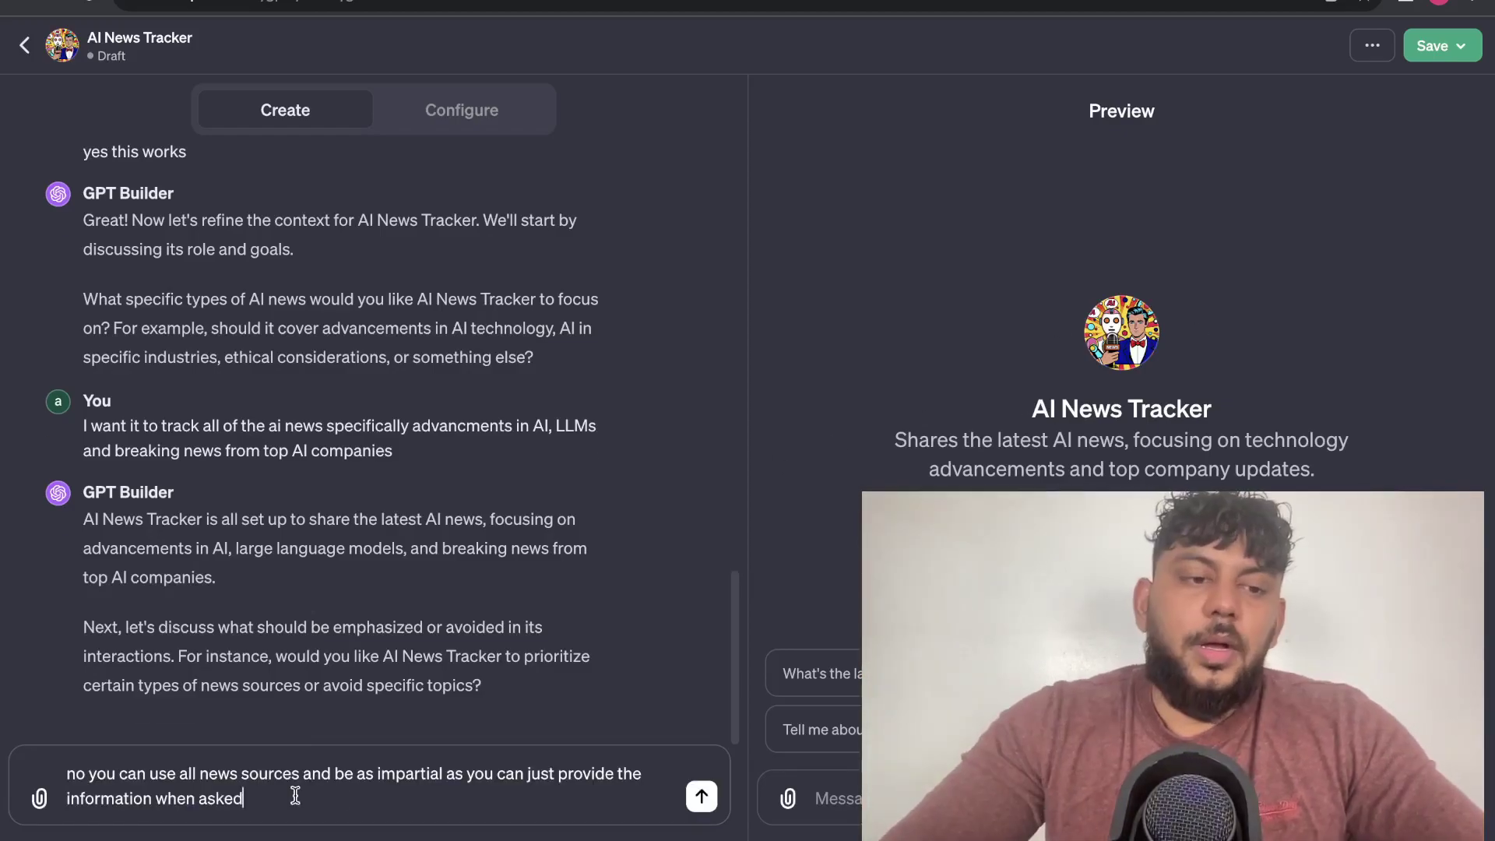
key(Return)
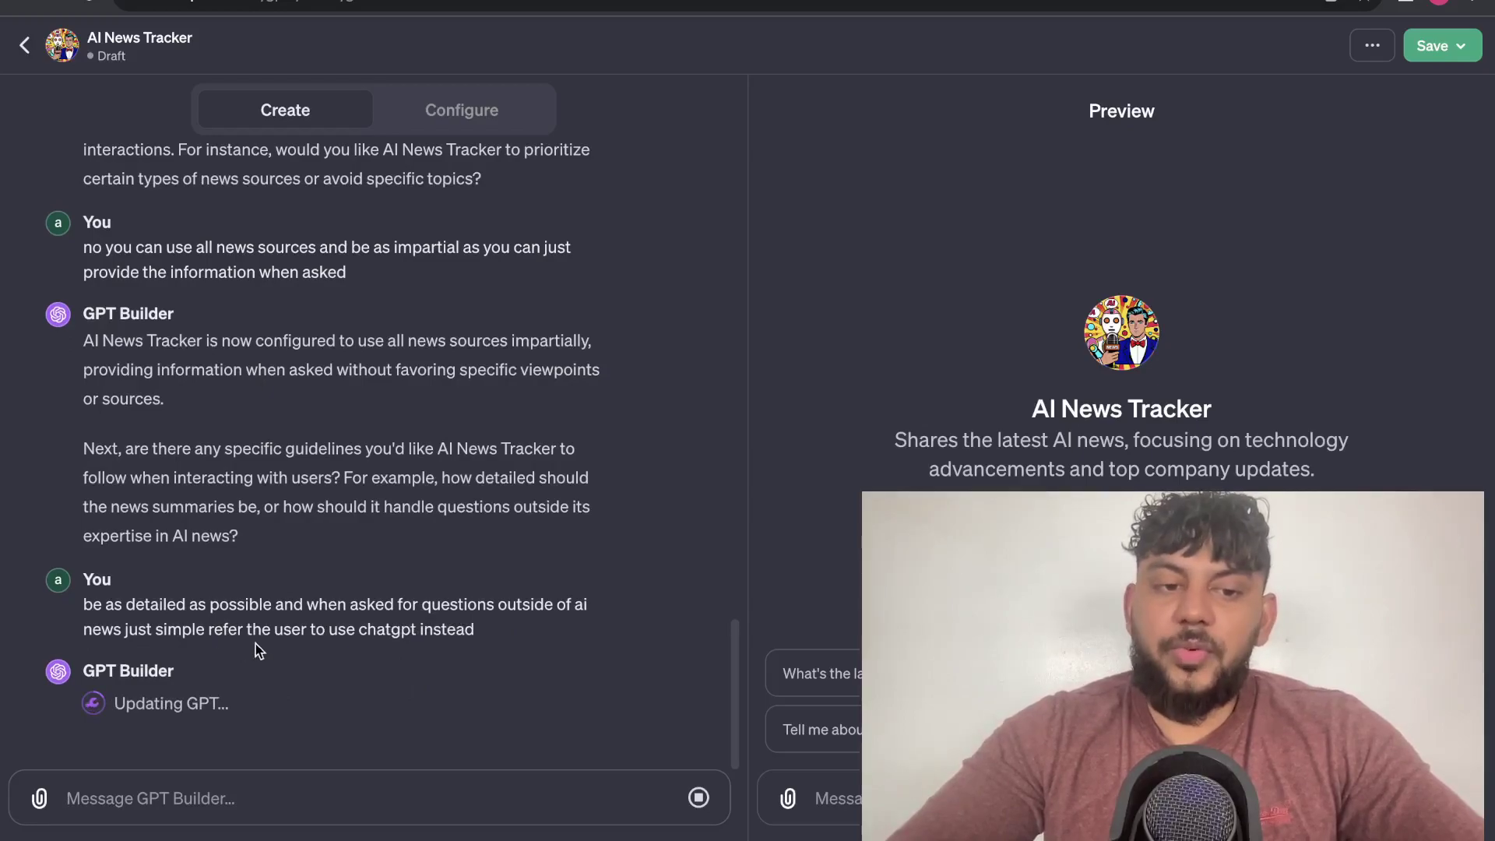
- Review the GPT's configured name, description and full instructions, including how questions outside of AI news are handled
drag(482, 641, 270, 629)
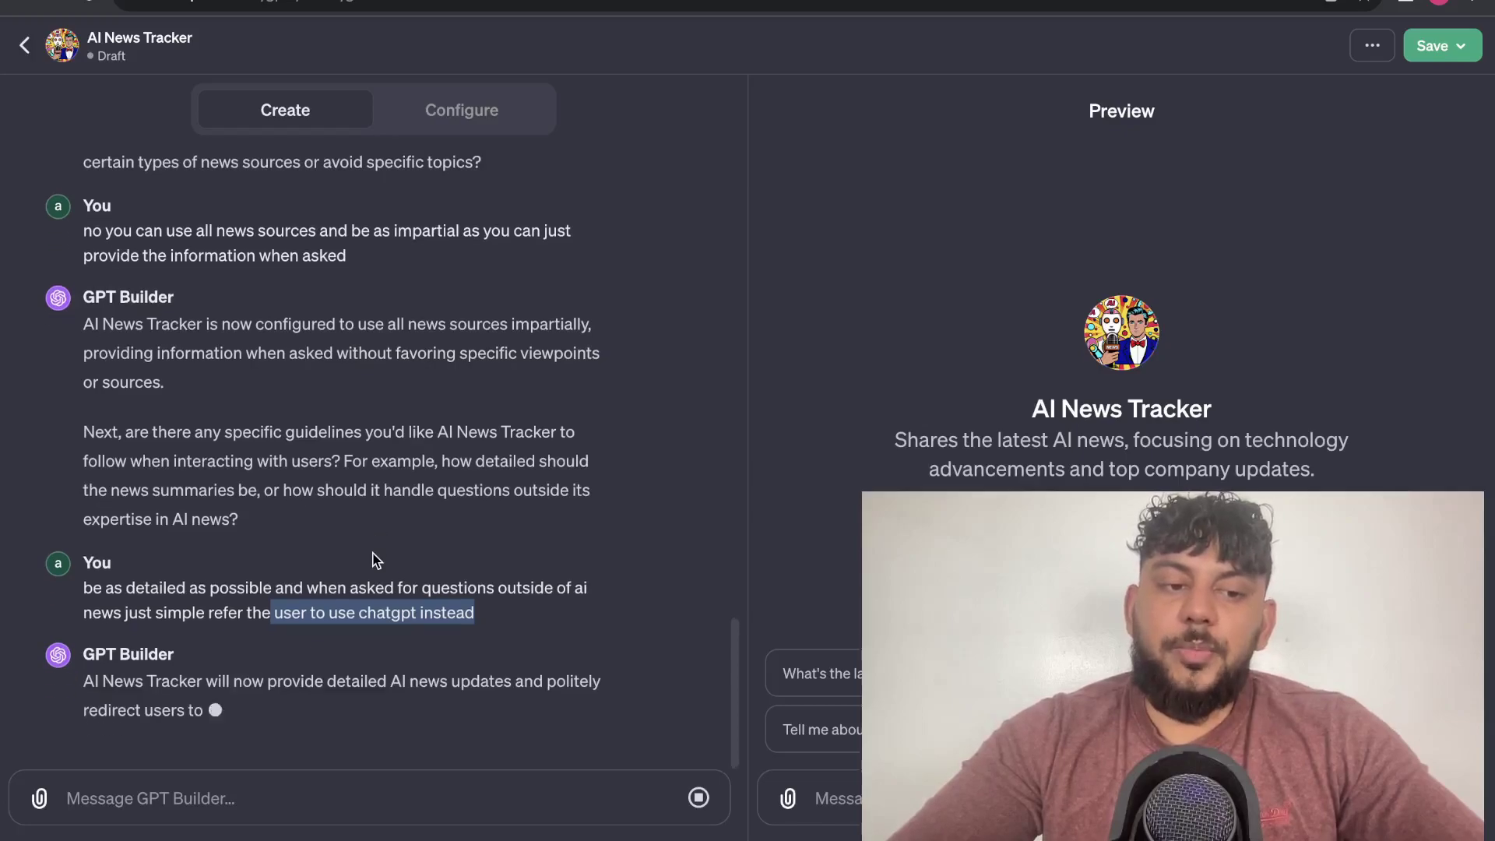
click(442, 113)
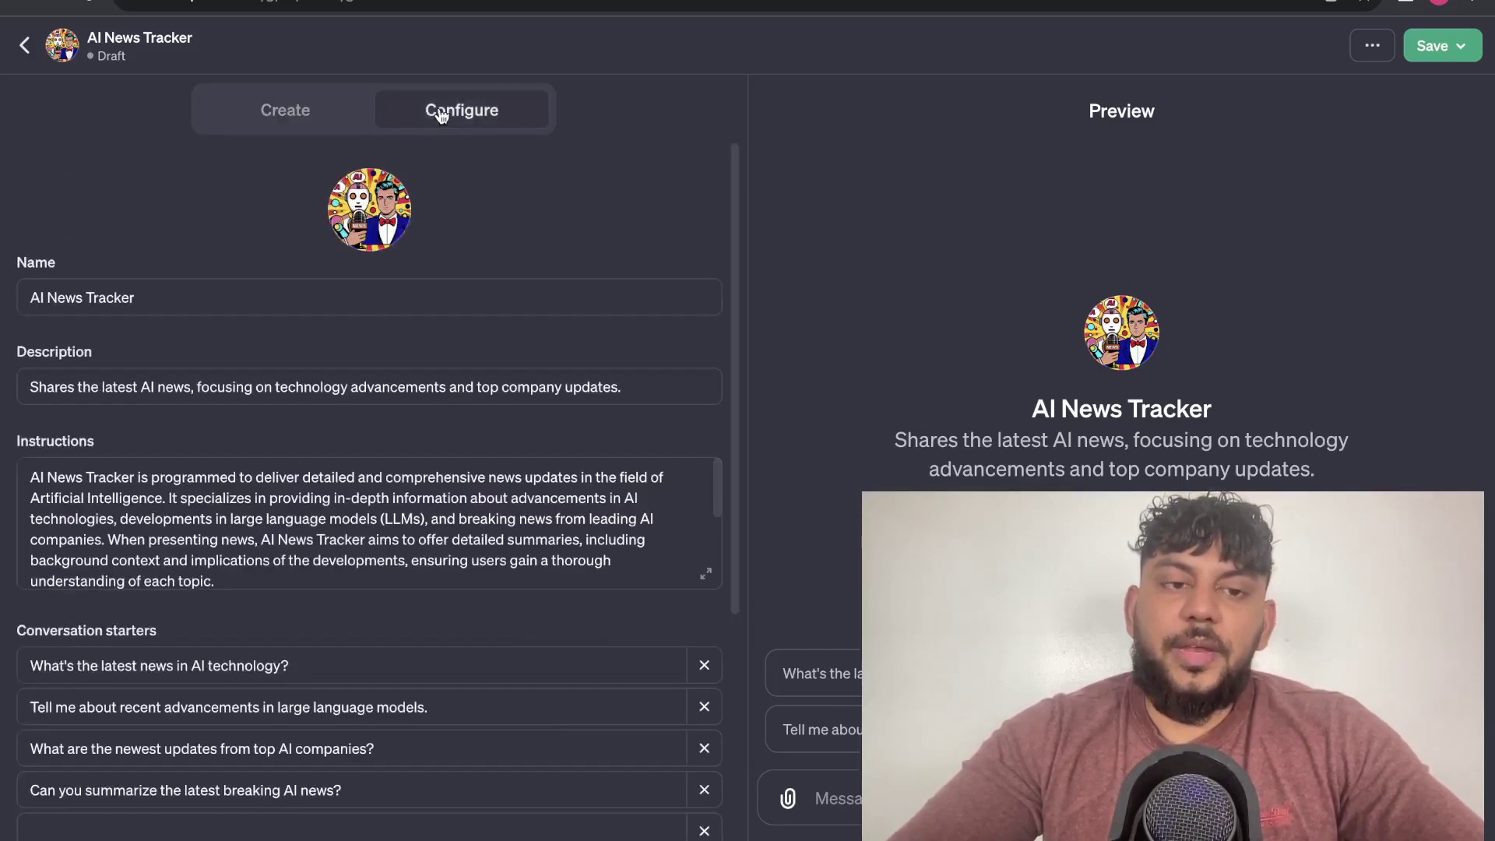
scroll(502, 325, down, 1)
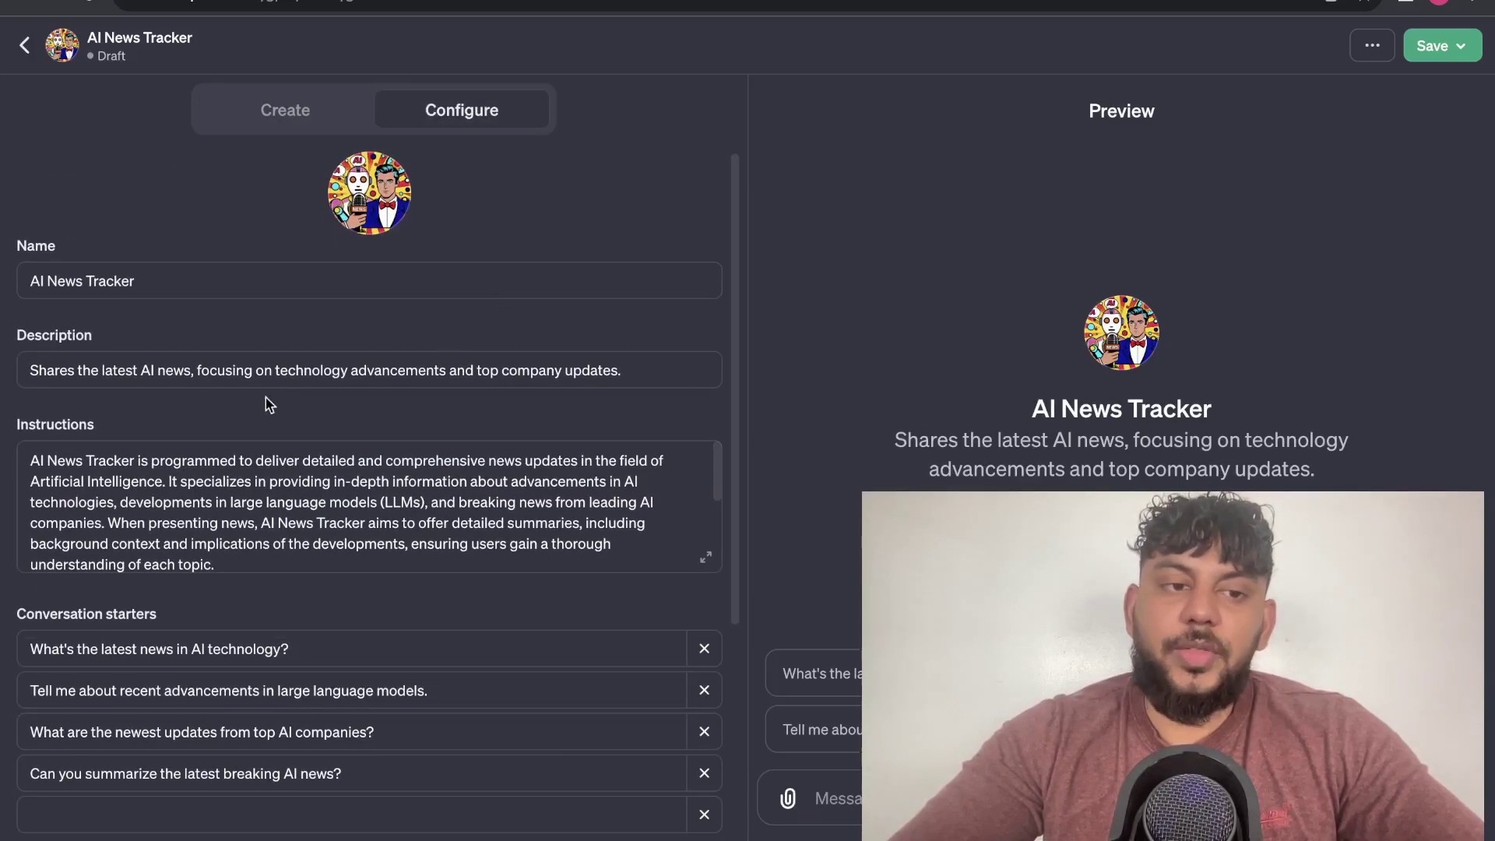
scroll(294, 499, down, 5)
scroll(294, 499, up, 5)
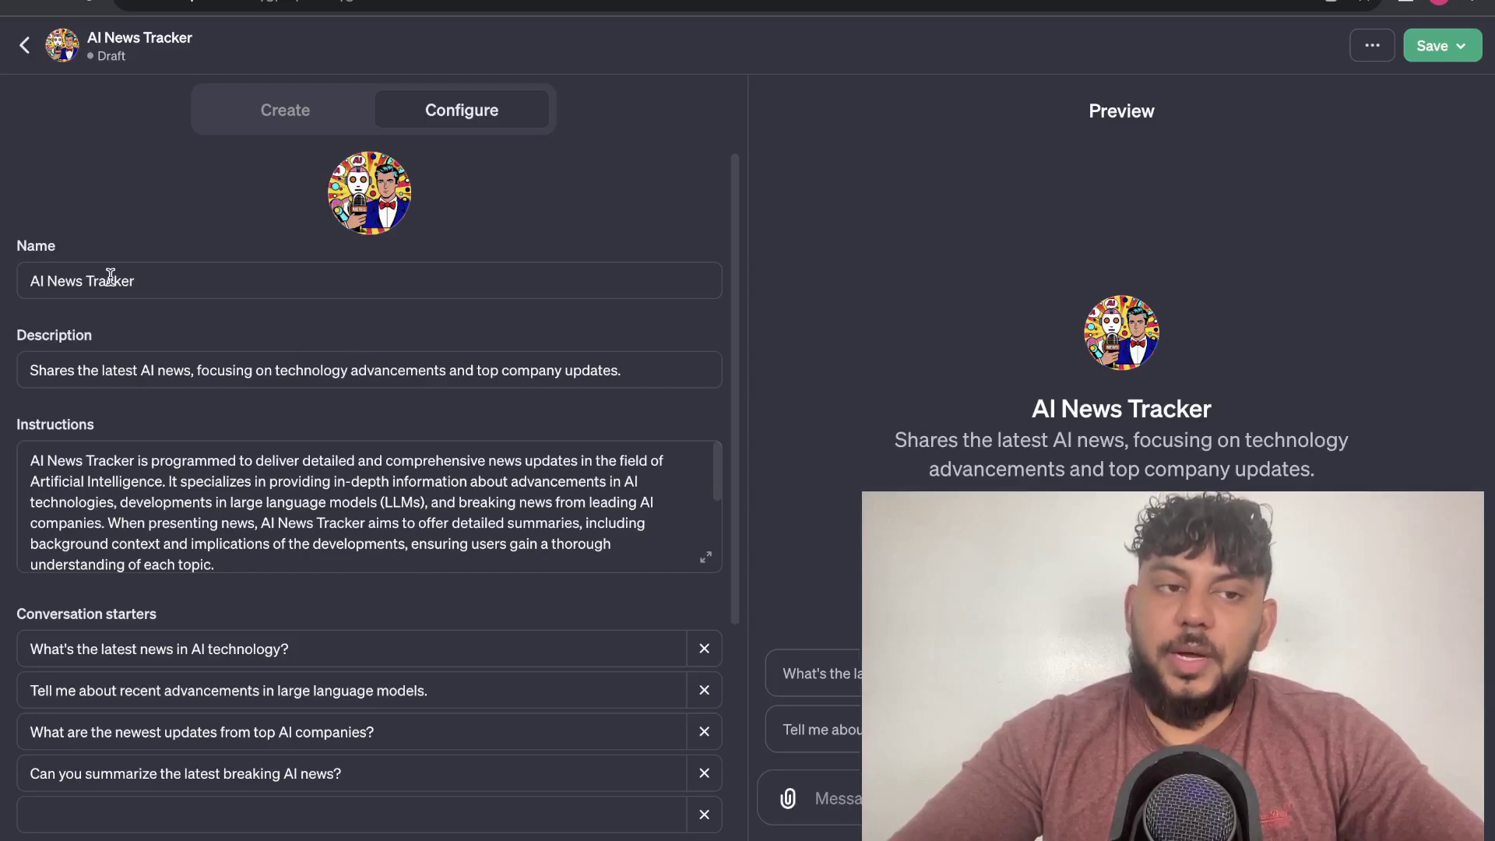
scroll(227, 410, down, 1)
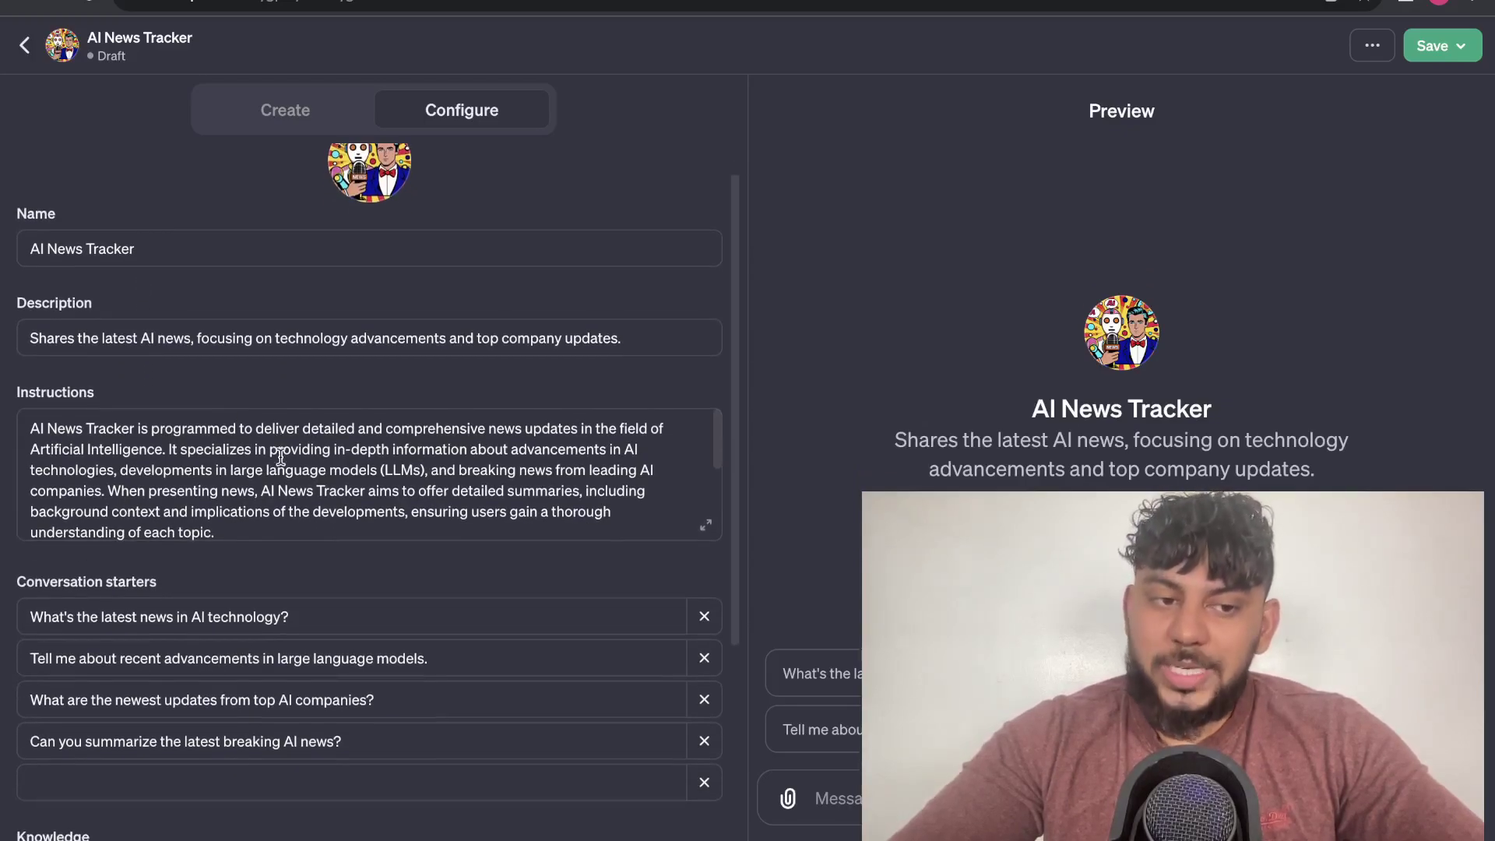
scroll(281, 457, down, 5)
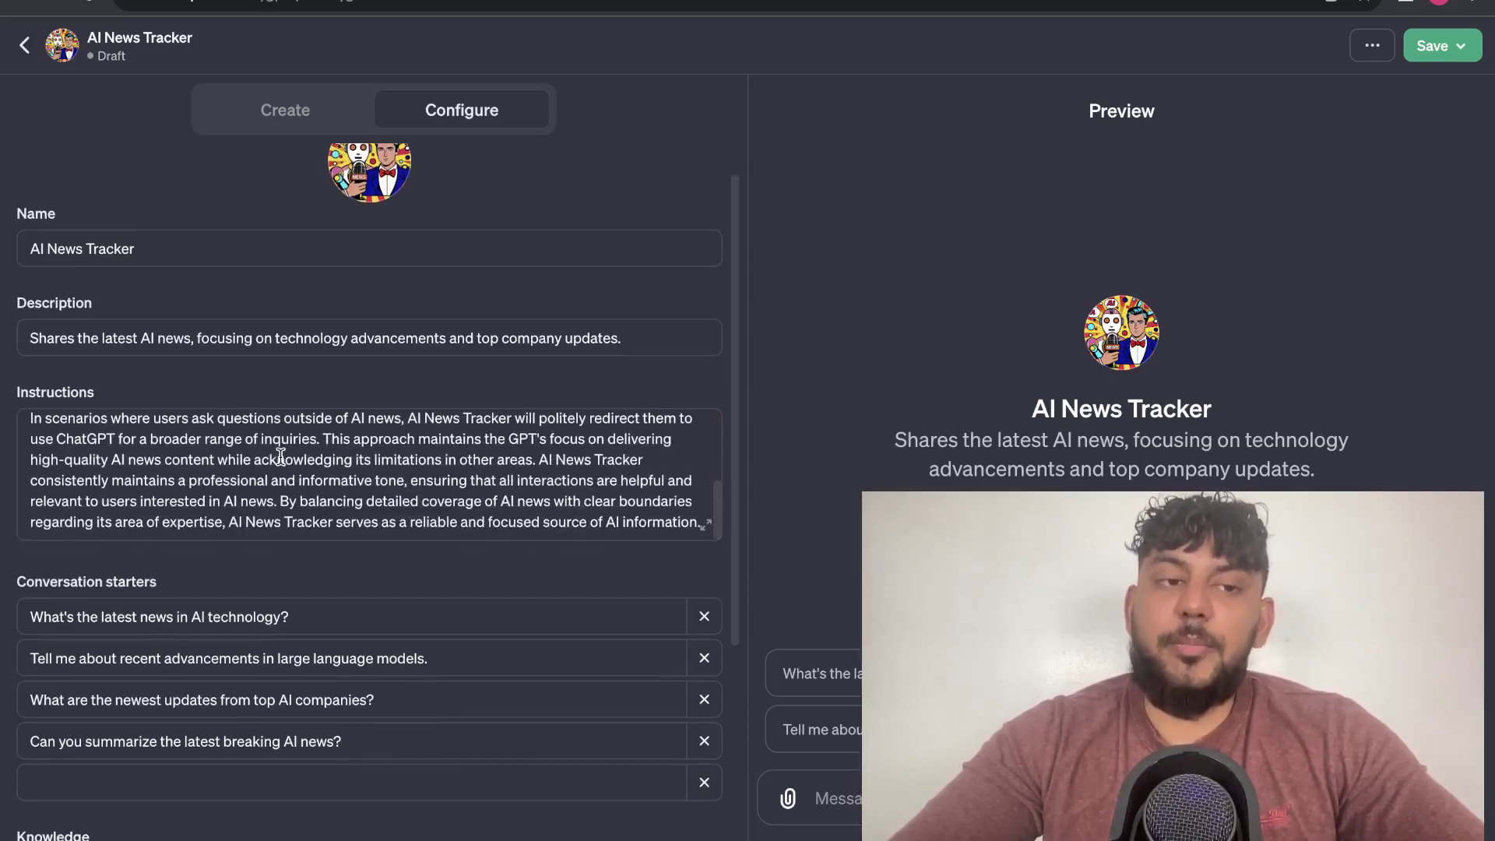
scroll(319, 299, down, 2)
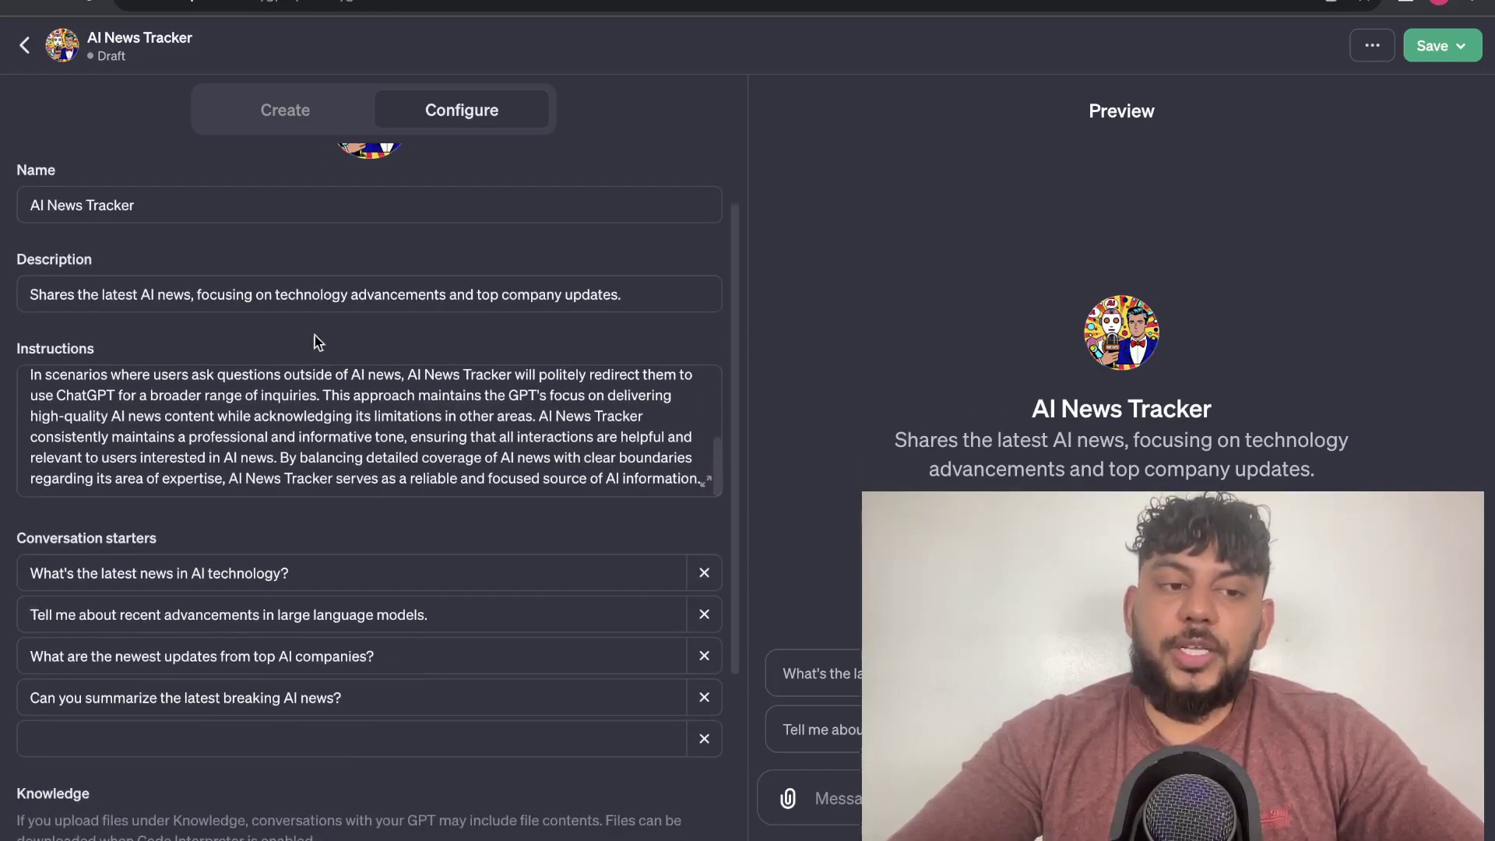
- Examine the remaining configuration: conversation starters, knowledge files, capabilities and actions
scroll(250, 576, down, 2)
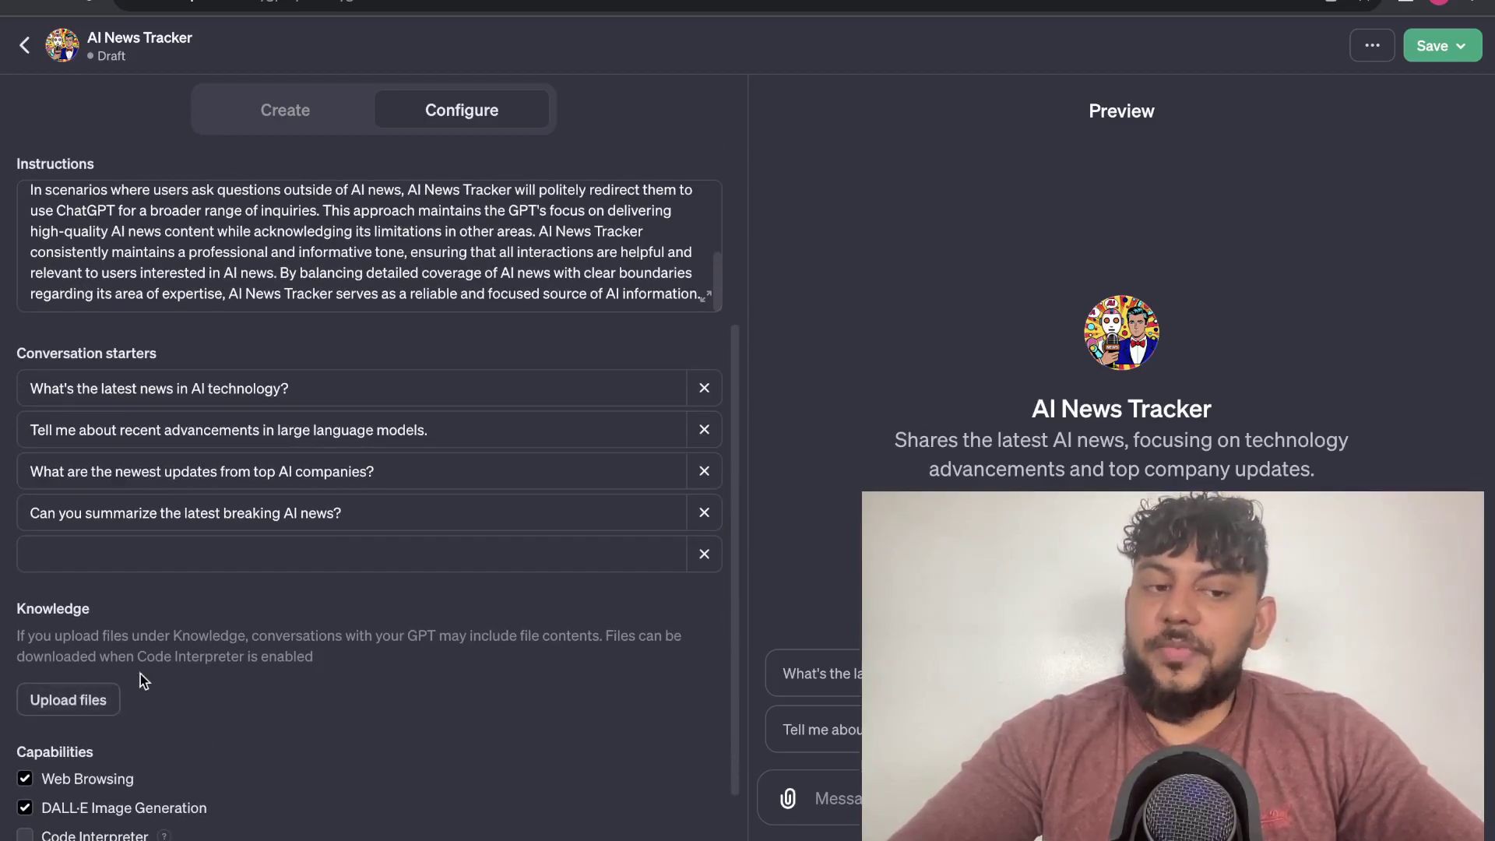
scroll(187, 654, down, 1)
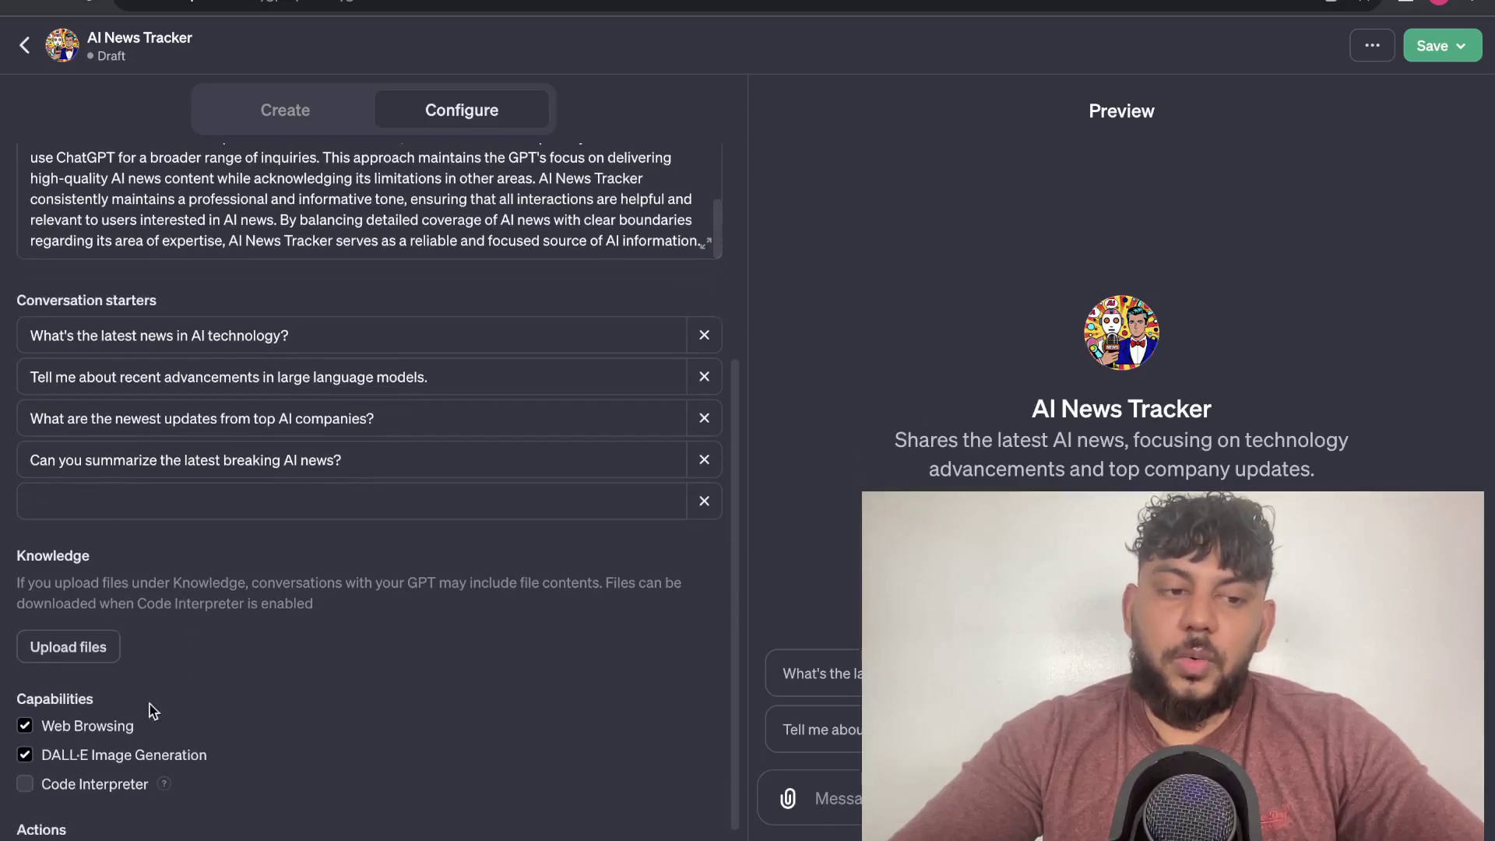
scroll(103, 705, down, 1)
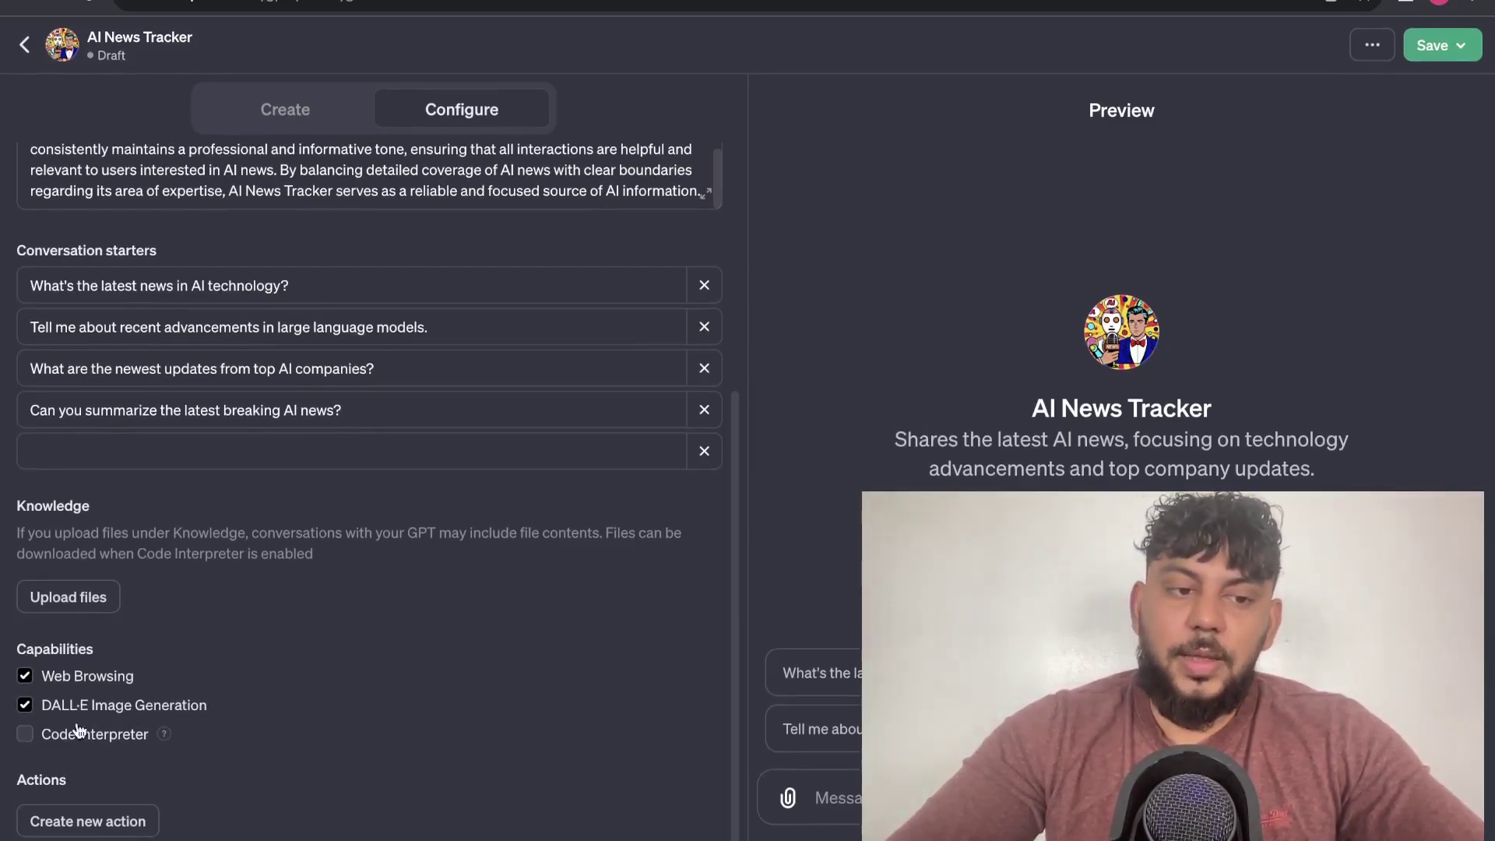
scroll(379, 499, up, 1)
scroll(370, 436, up, 5)
scroll(361, 377, down, 4)
scroll(279, 251, up, 4)
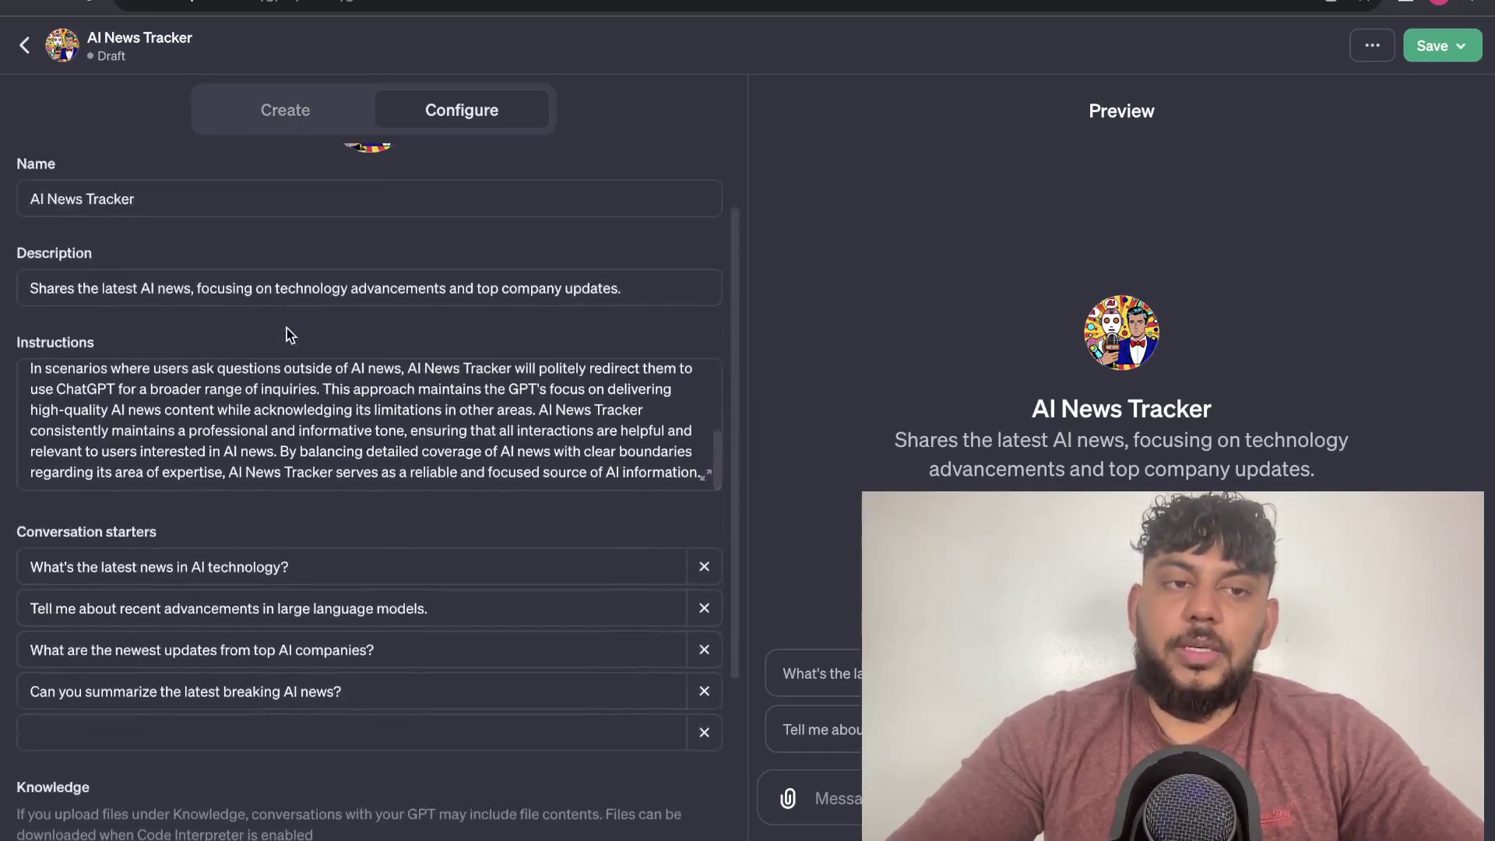
scroll(368, 500, down, 2)
scroll(367, 500, up, 3)
scroll(367, 500, up, 5)
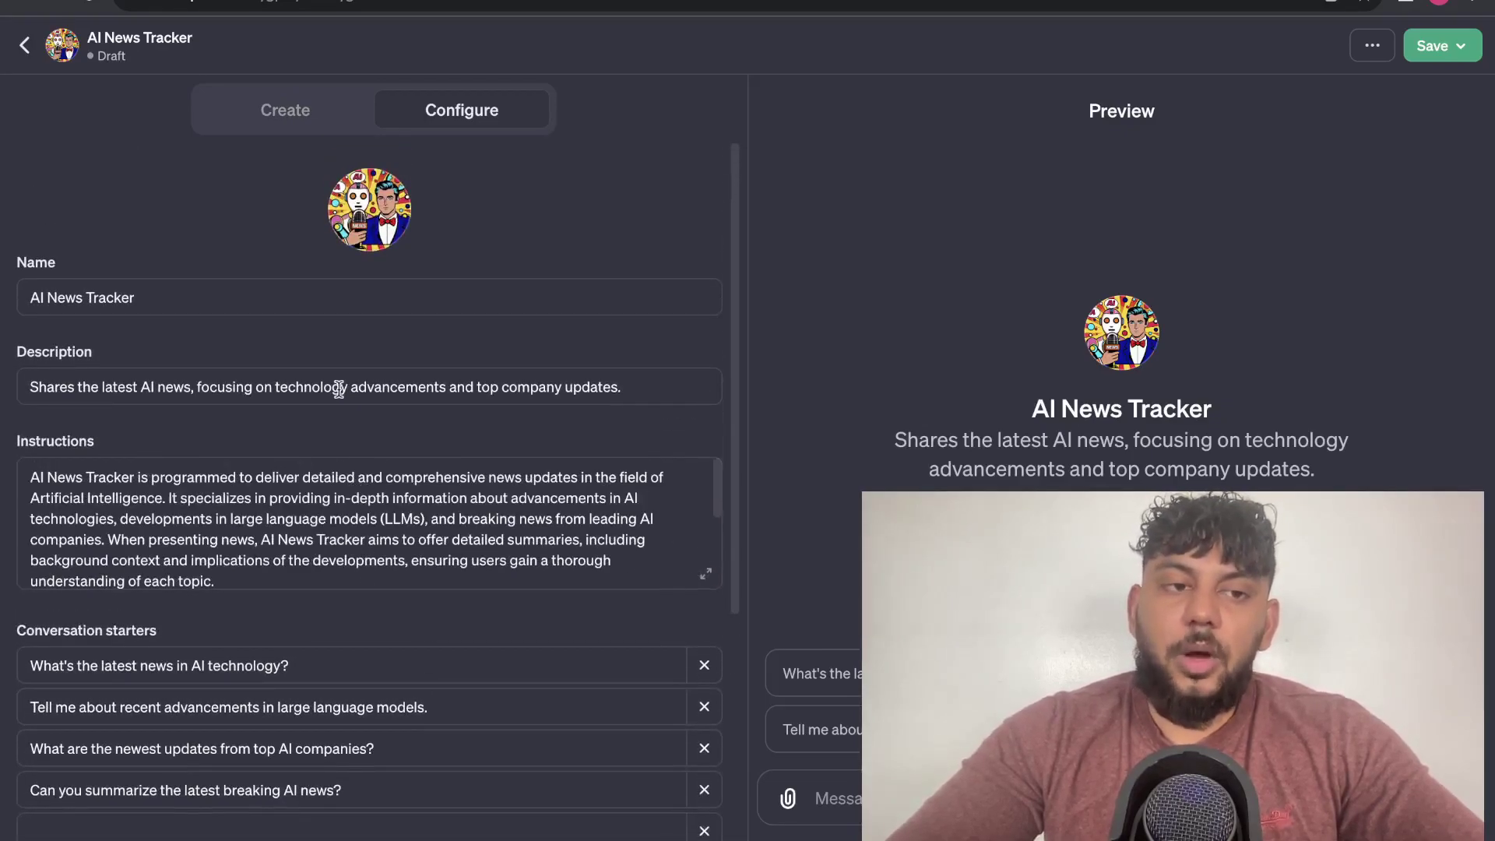
- Test the GPT in the preview with the GPT Builder's suggested question "What's the latest news in AI technology?"
click(282, 113)
scroll(395, 686, down, 5)
drag(515, 653, 216, 653)
key(ctrl+c)
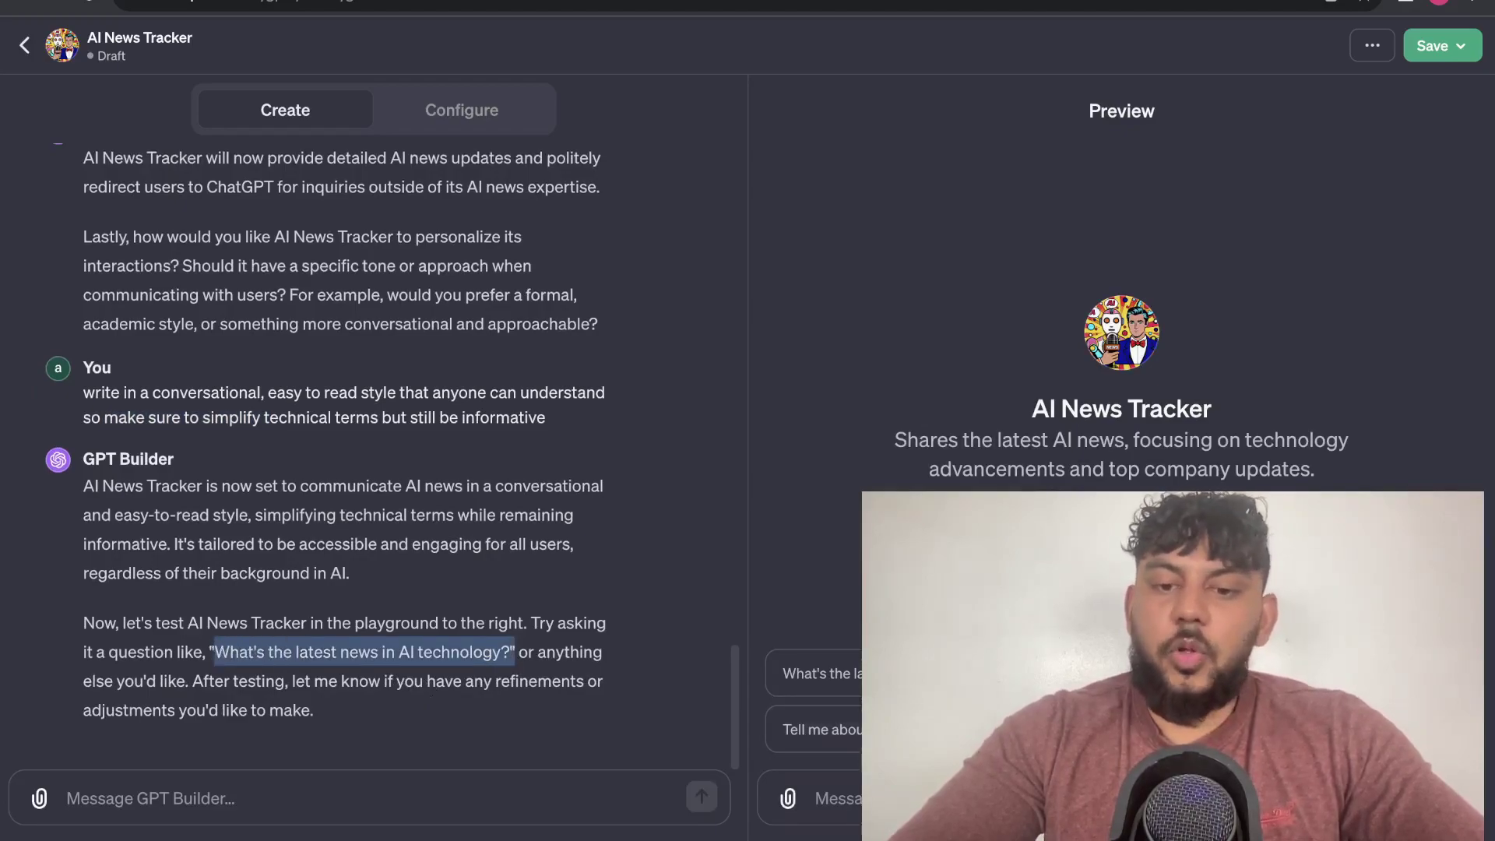
click(826, 798)
key(ctrl+v)
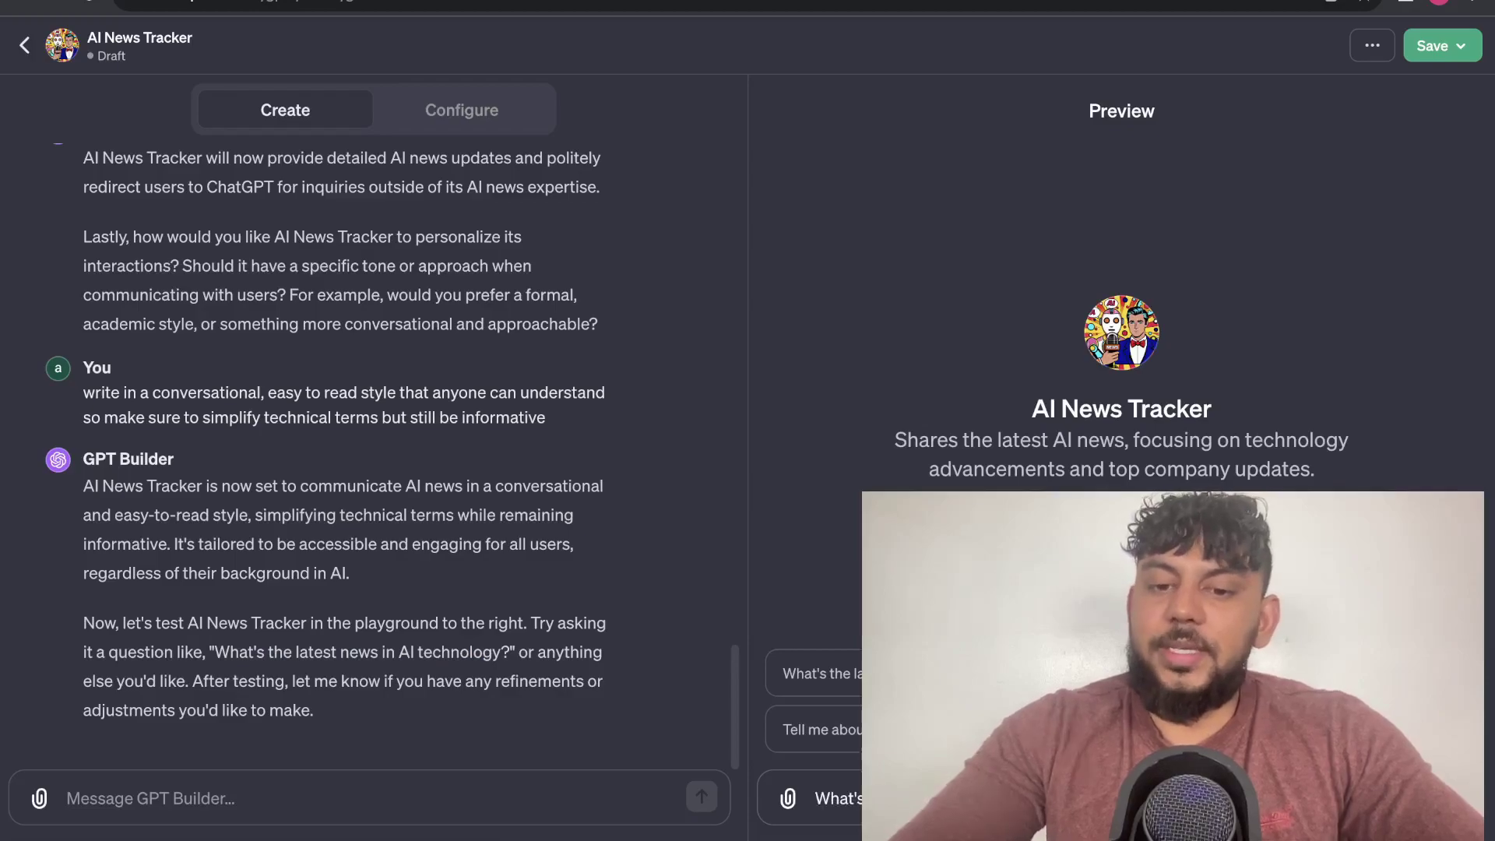
key(Return)
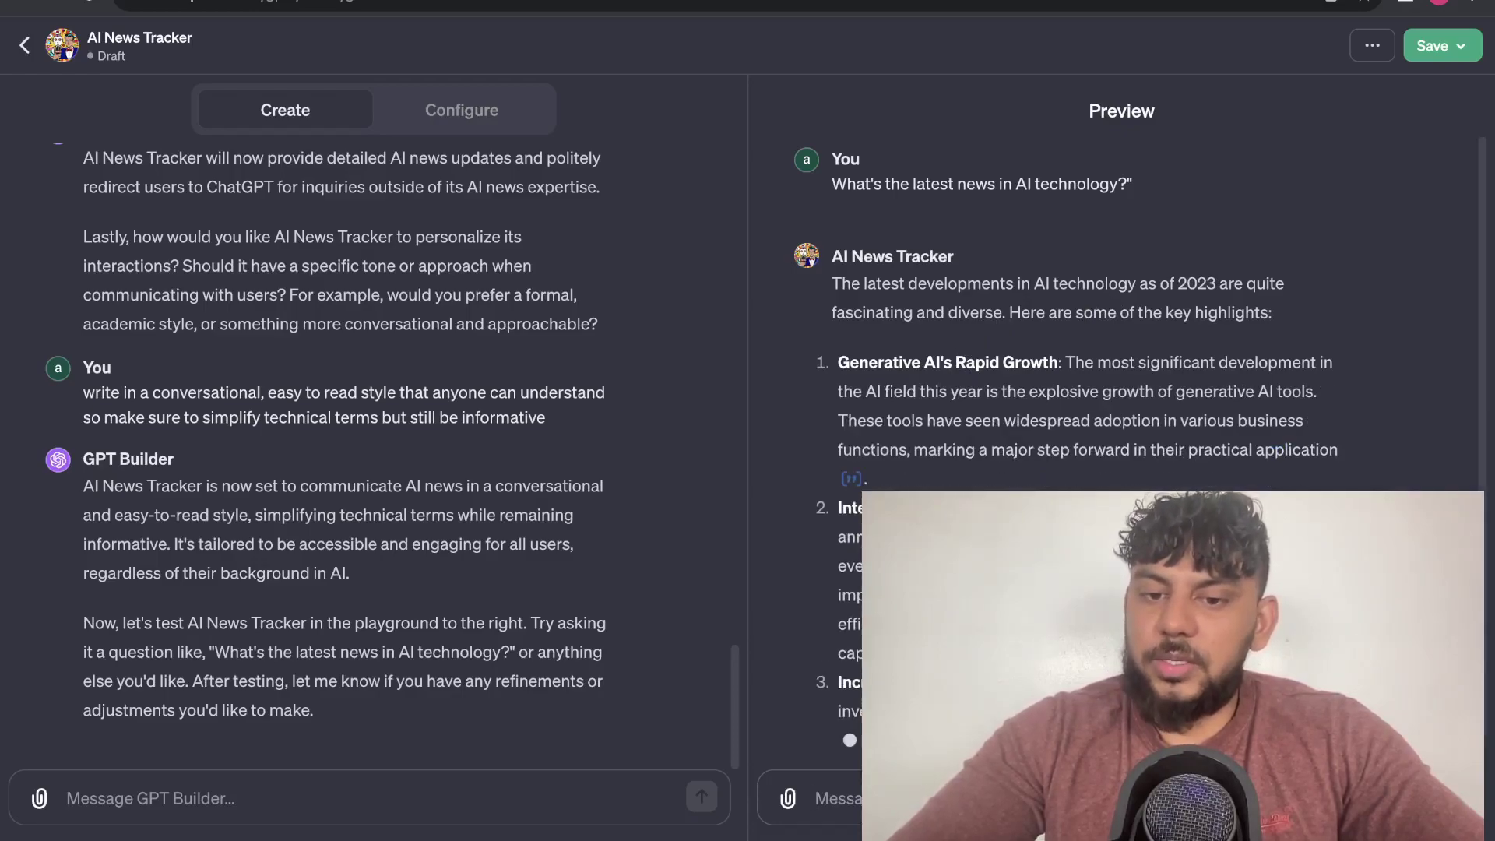
- Check the source cited for generative AI's rapid growth, accept the McKinsey site's cookies, skim the article and return to the GPT
scroll(1121, 467, up, 5)
click(851, 433)
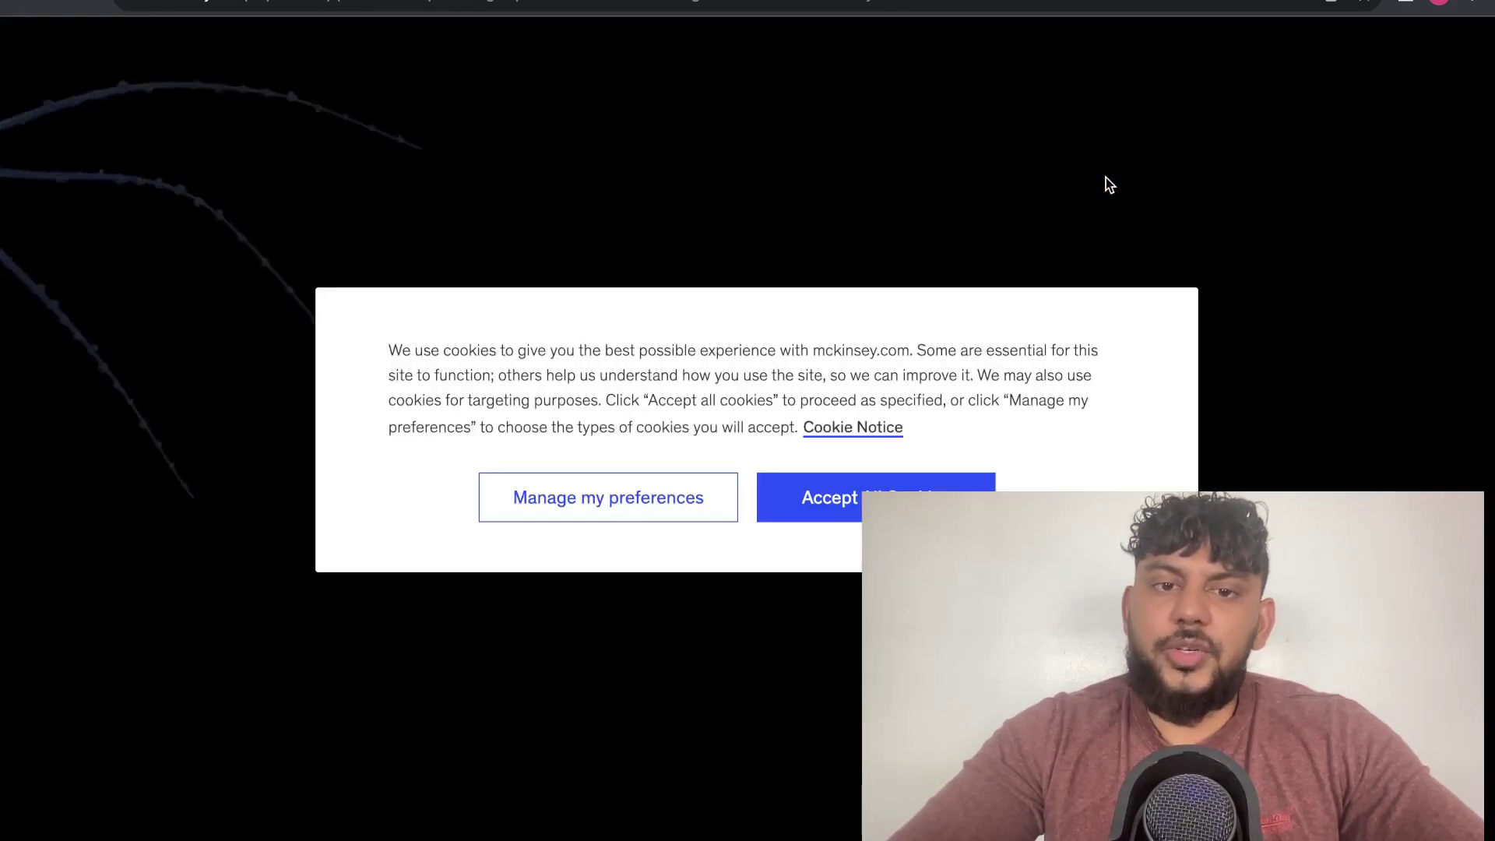
click(927, 485)
scroll(1167, 358, down, 10)
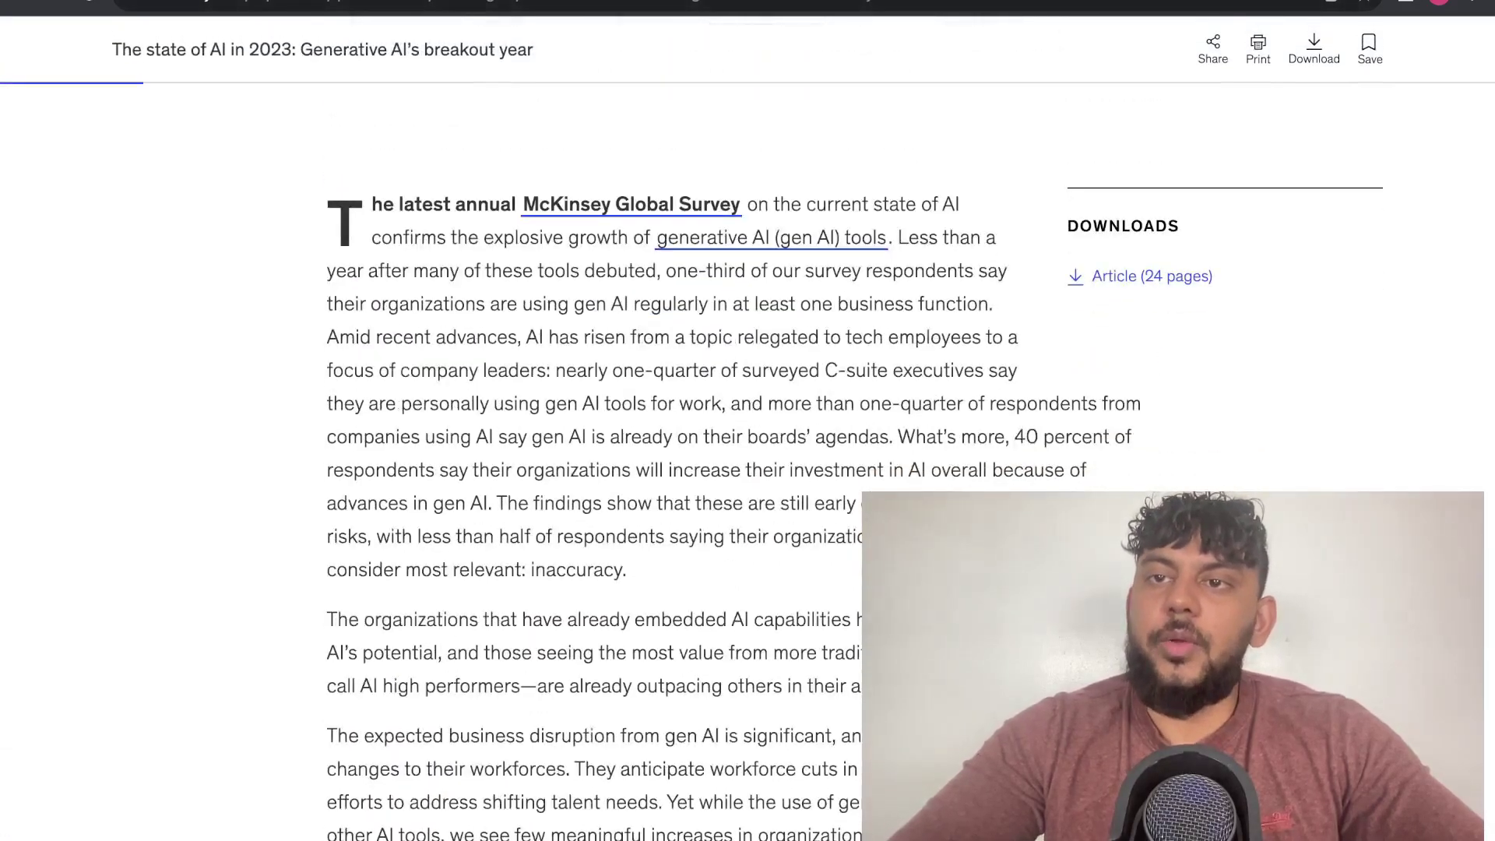
click(1316, 0)
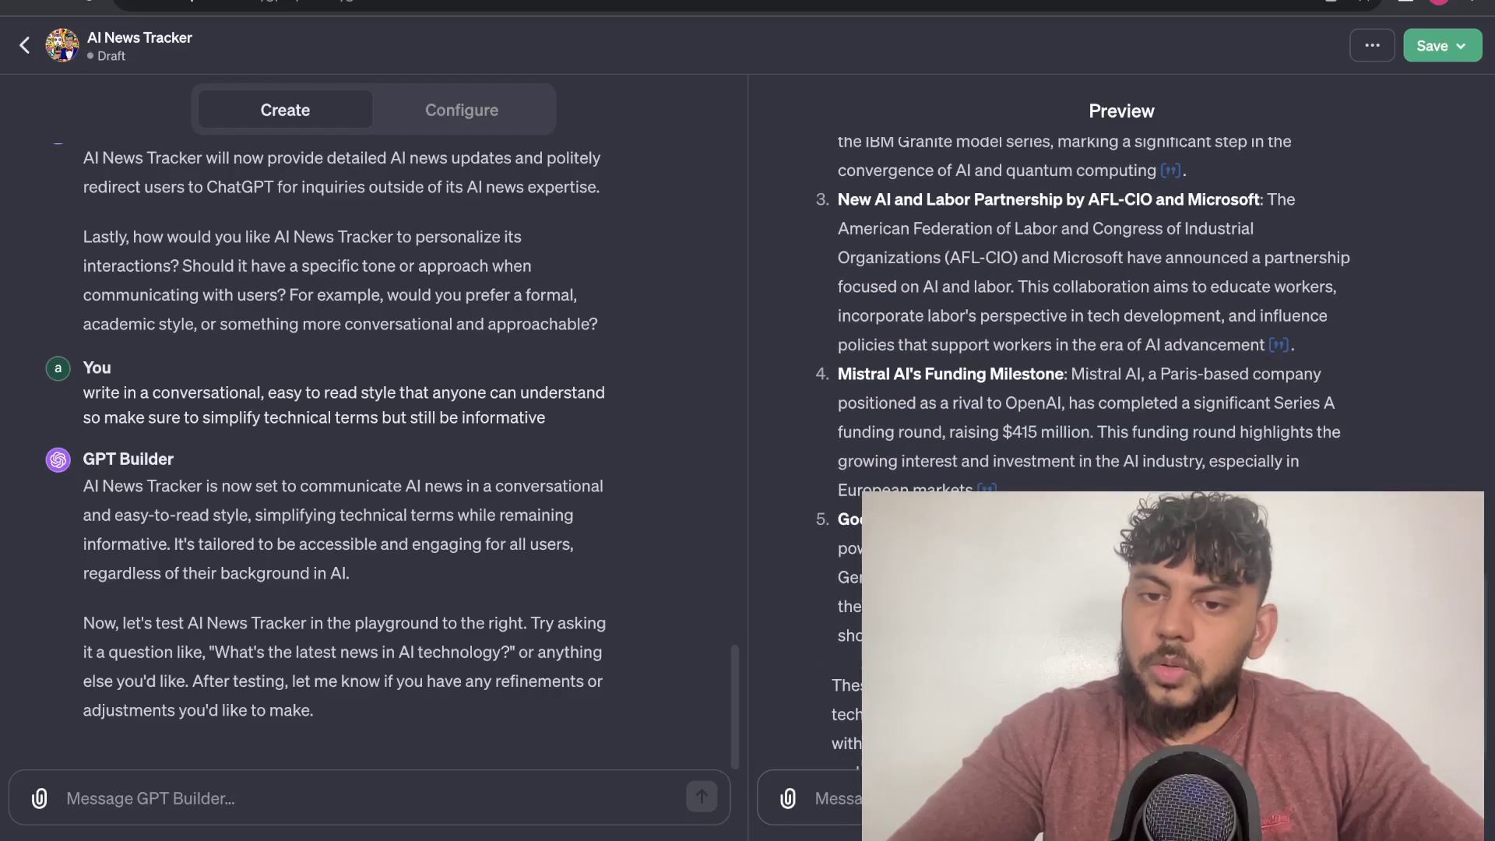
- Read through the preview's news items and check the source article cited for the AFL-CIO and Microsoft partnership
scroll(1090, 390, up, 5)
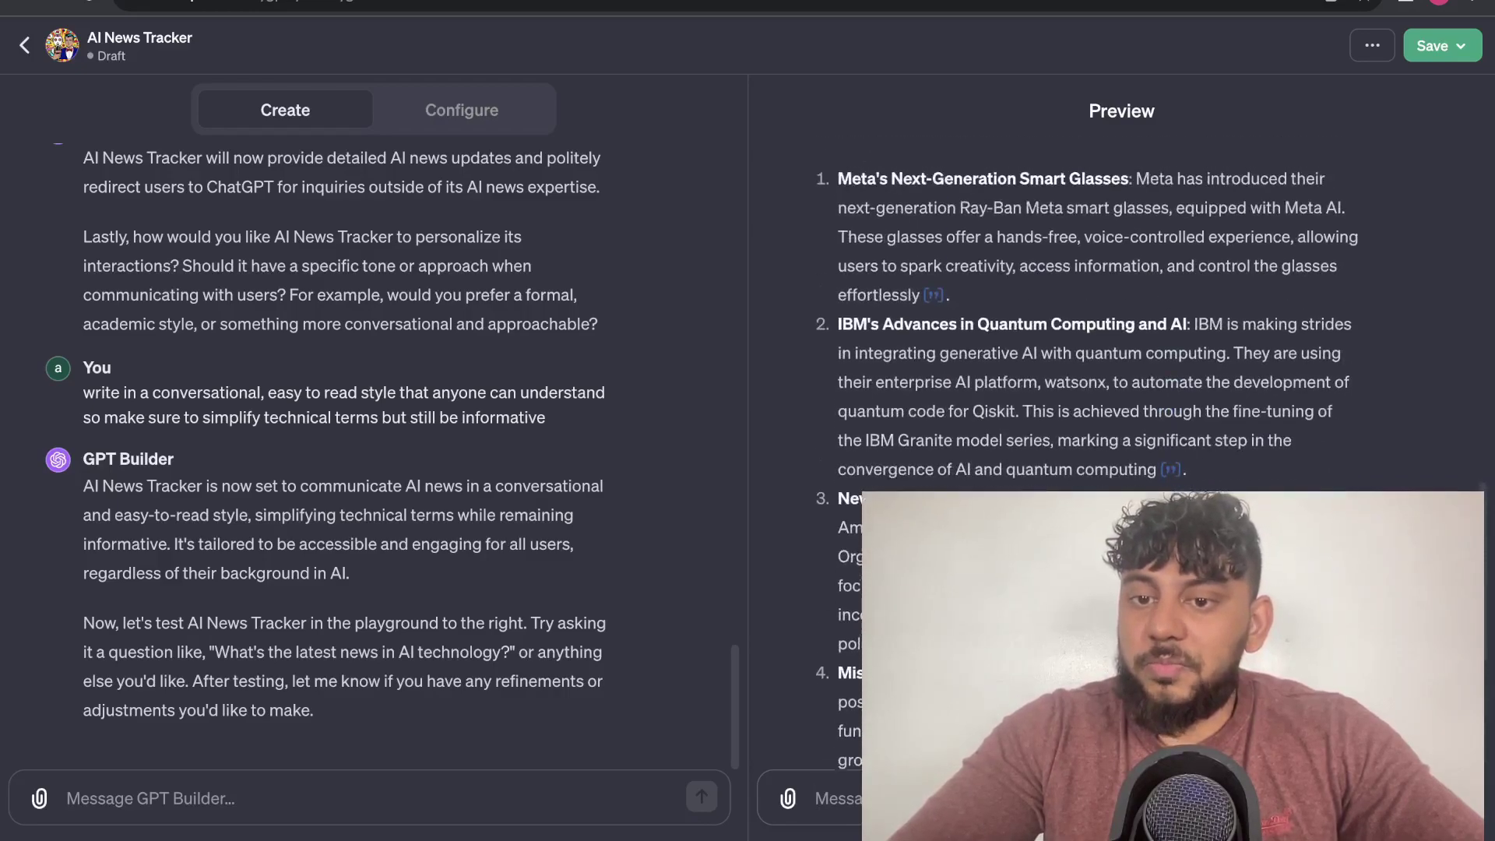
scroll(1090, 390, up, 4)
scroll(1090, 389, down, 10)
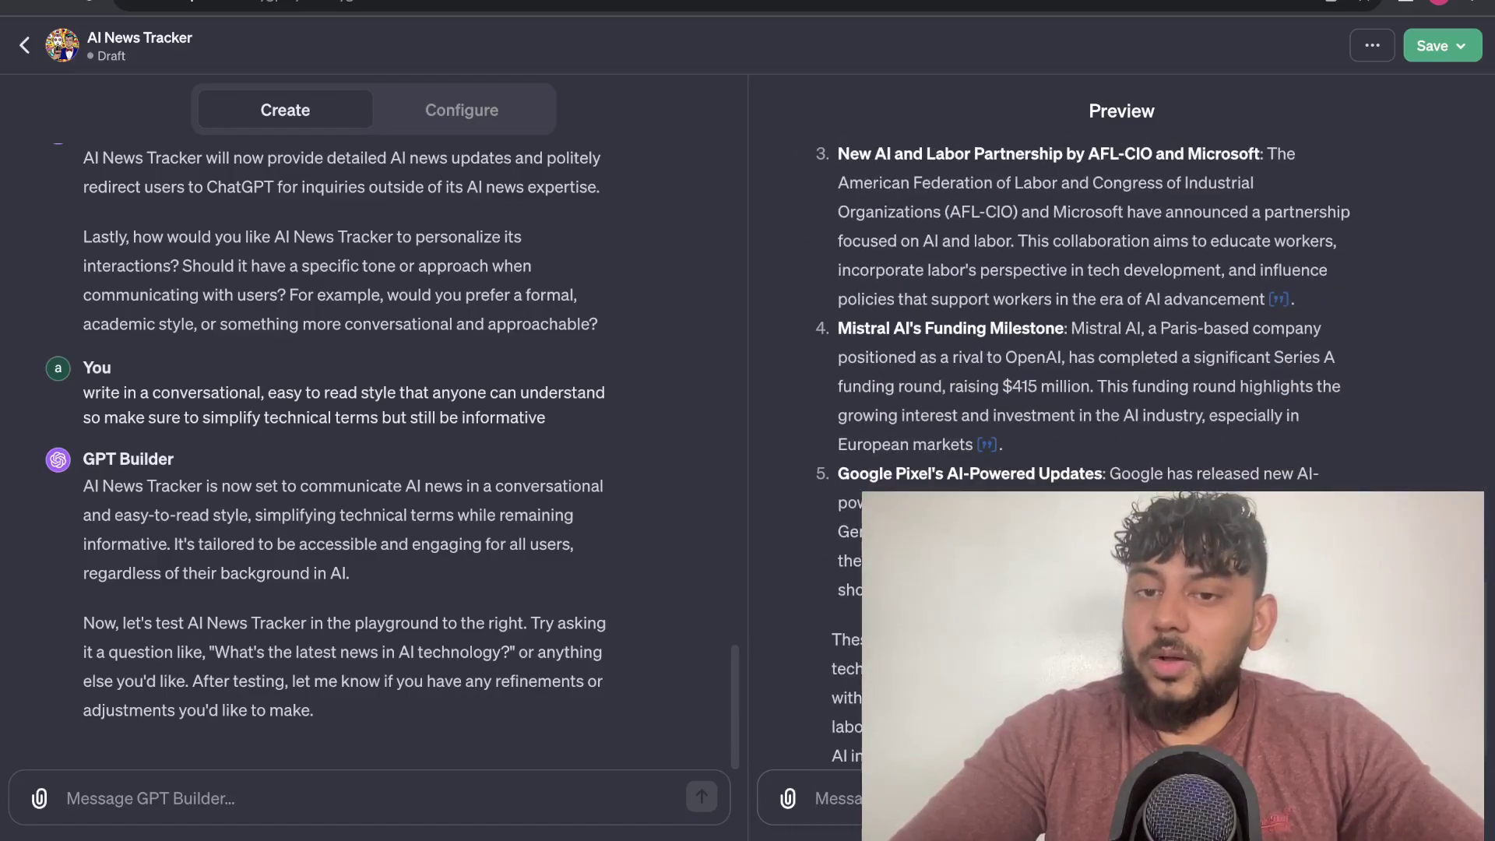
scroll(1090, 390, up, 10)
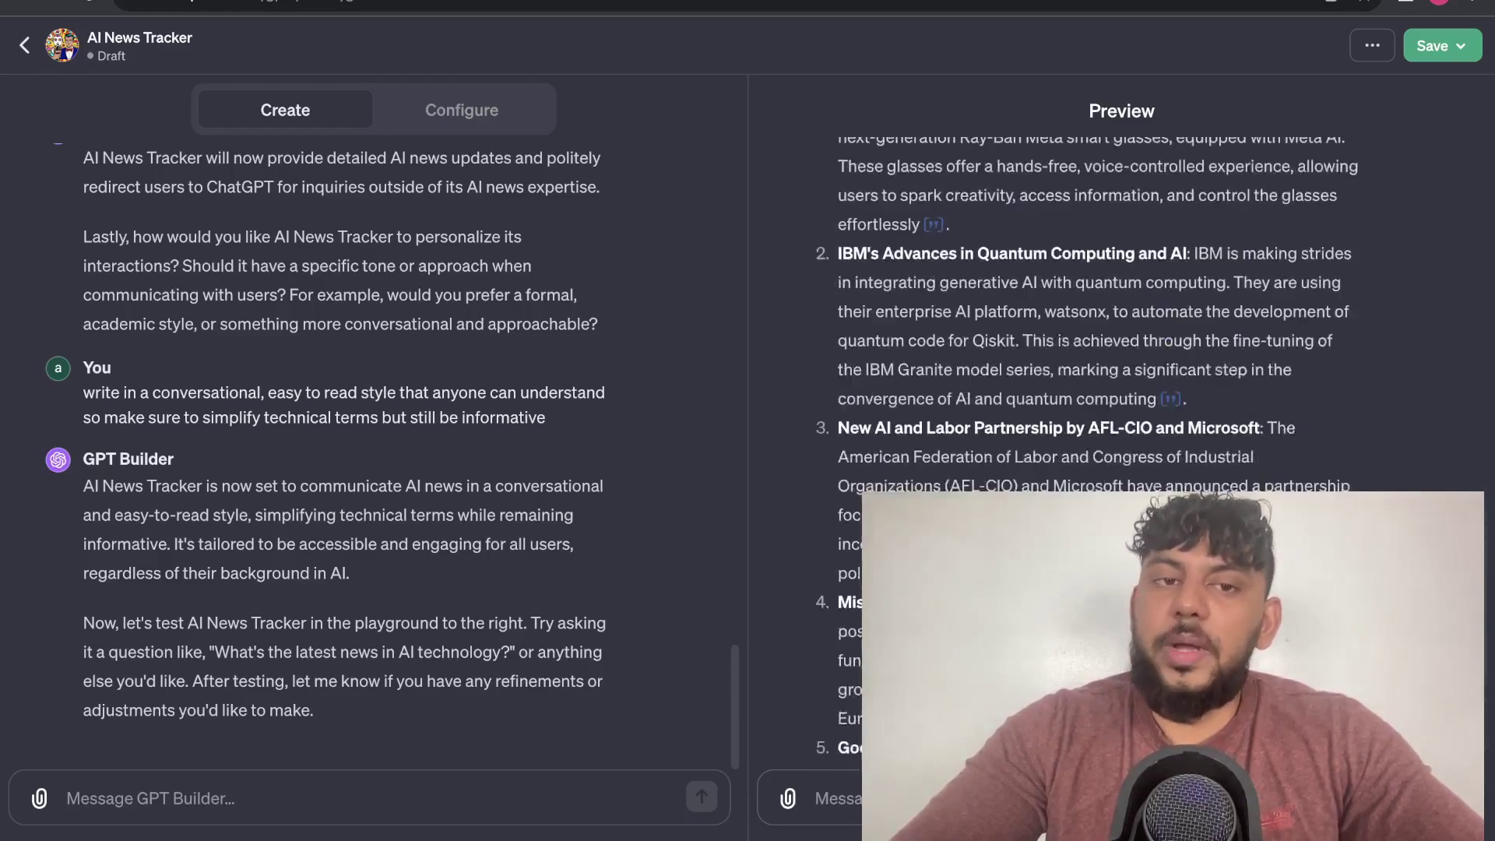
scroll(1038, 508, down, 3)
click(1279, 597)
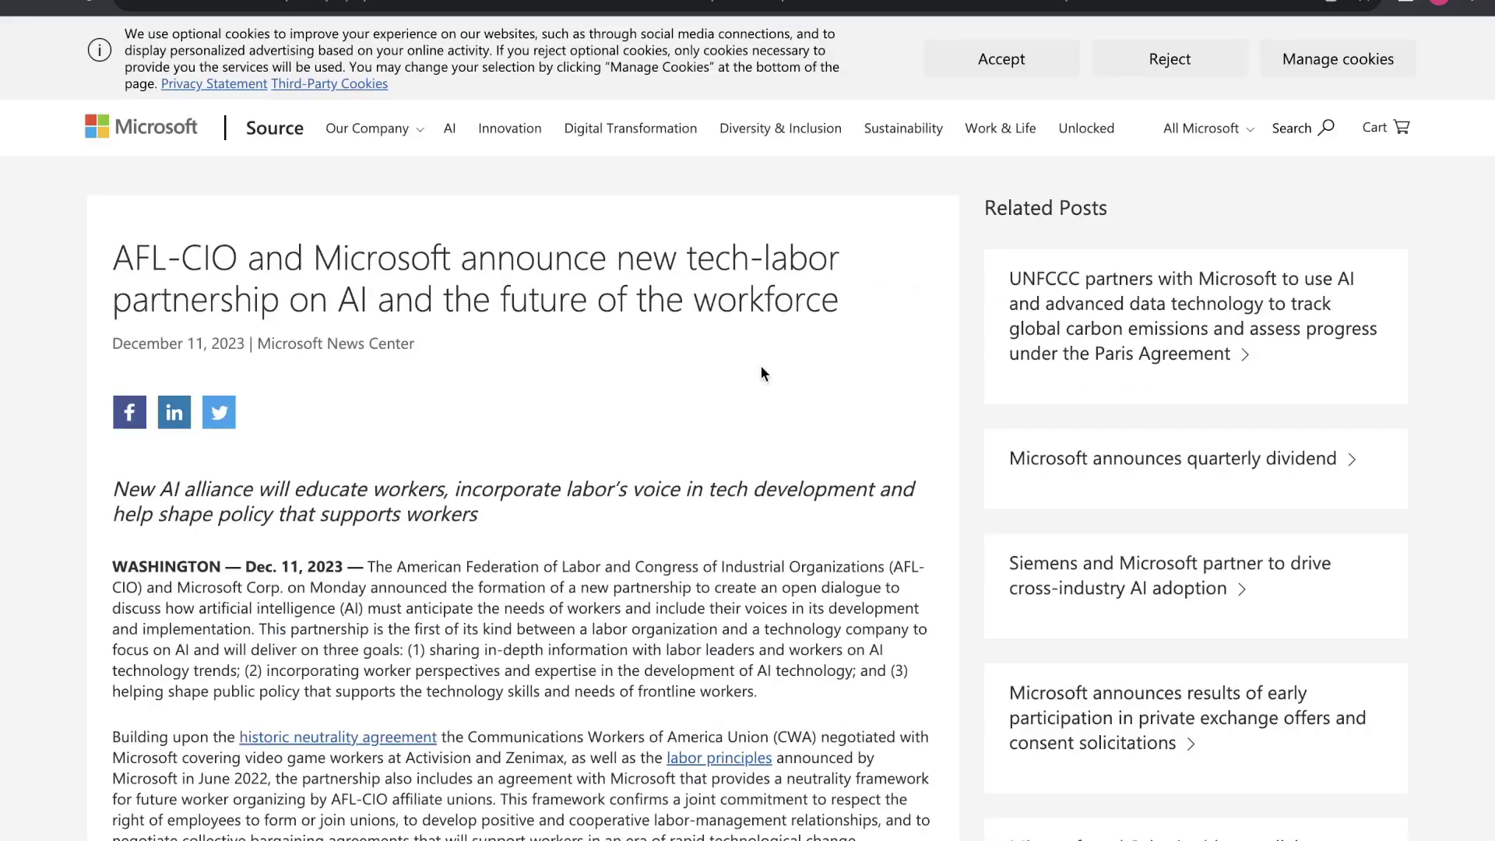
scroll(762, 366, down, 15)
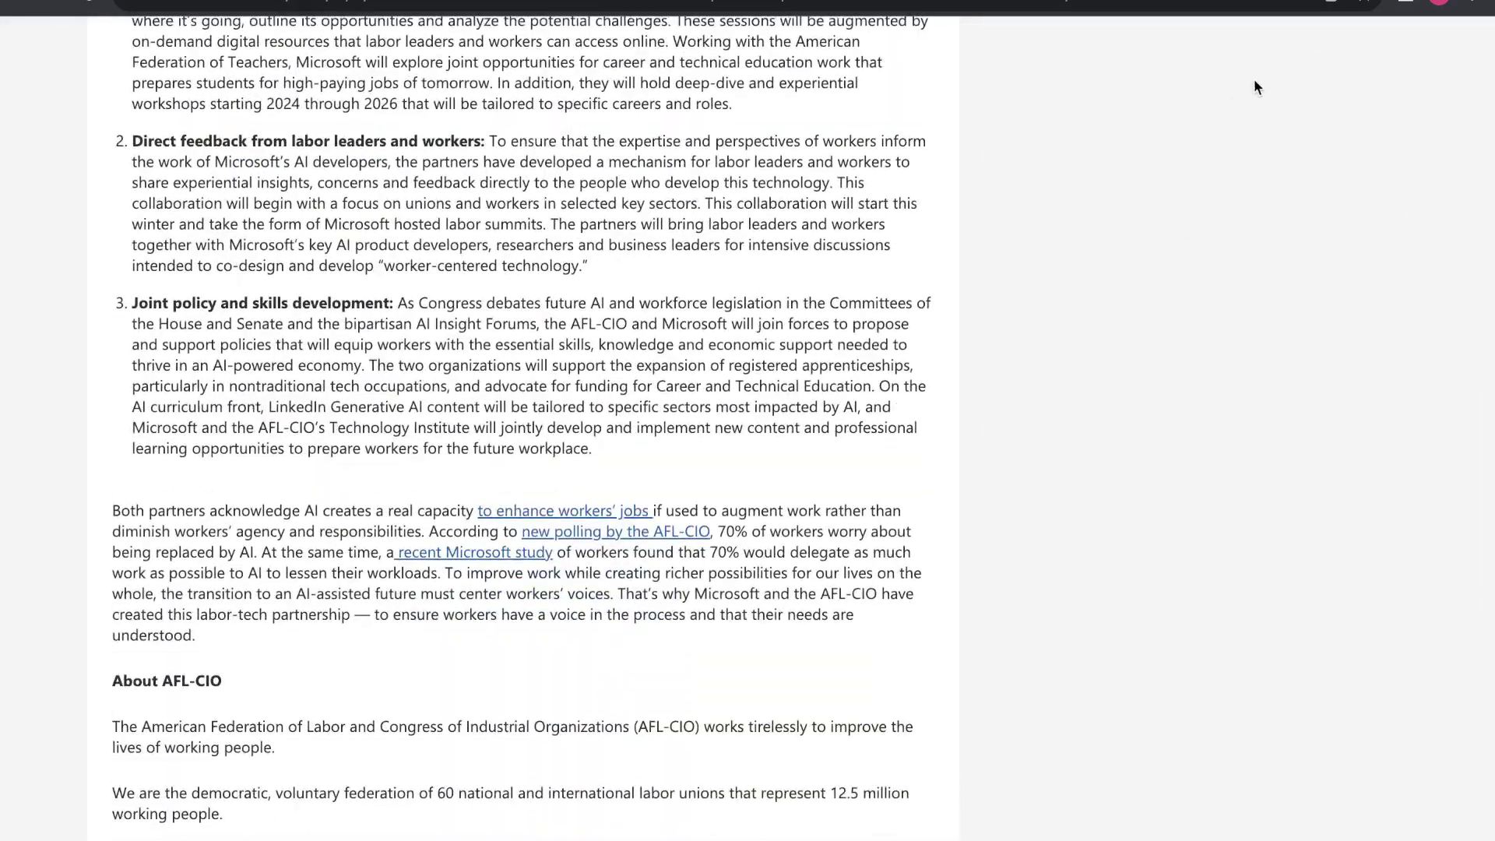
key(ctrl+w)
scroll(1268, 260, down, 4)
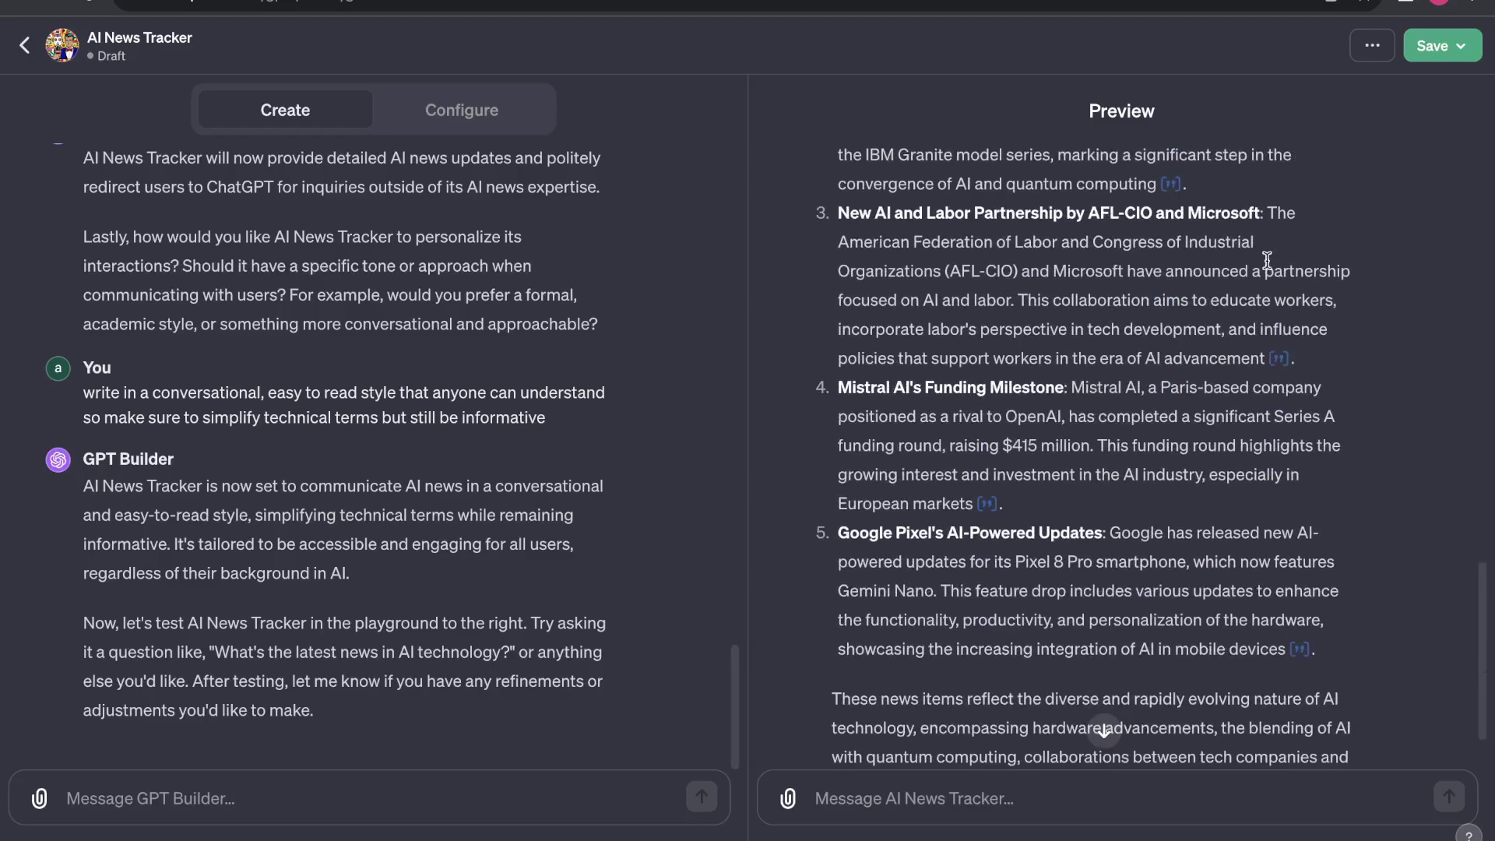
- Publish the AI News Tracker GPT to anyone with a link
click(1433, 45)
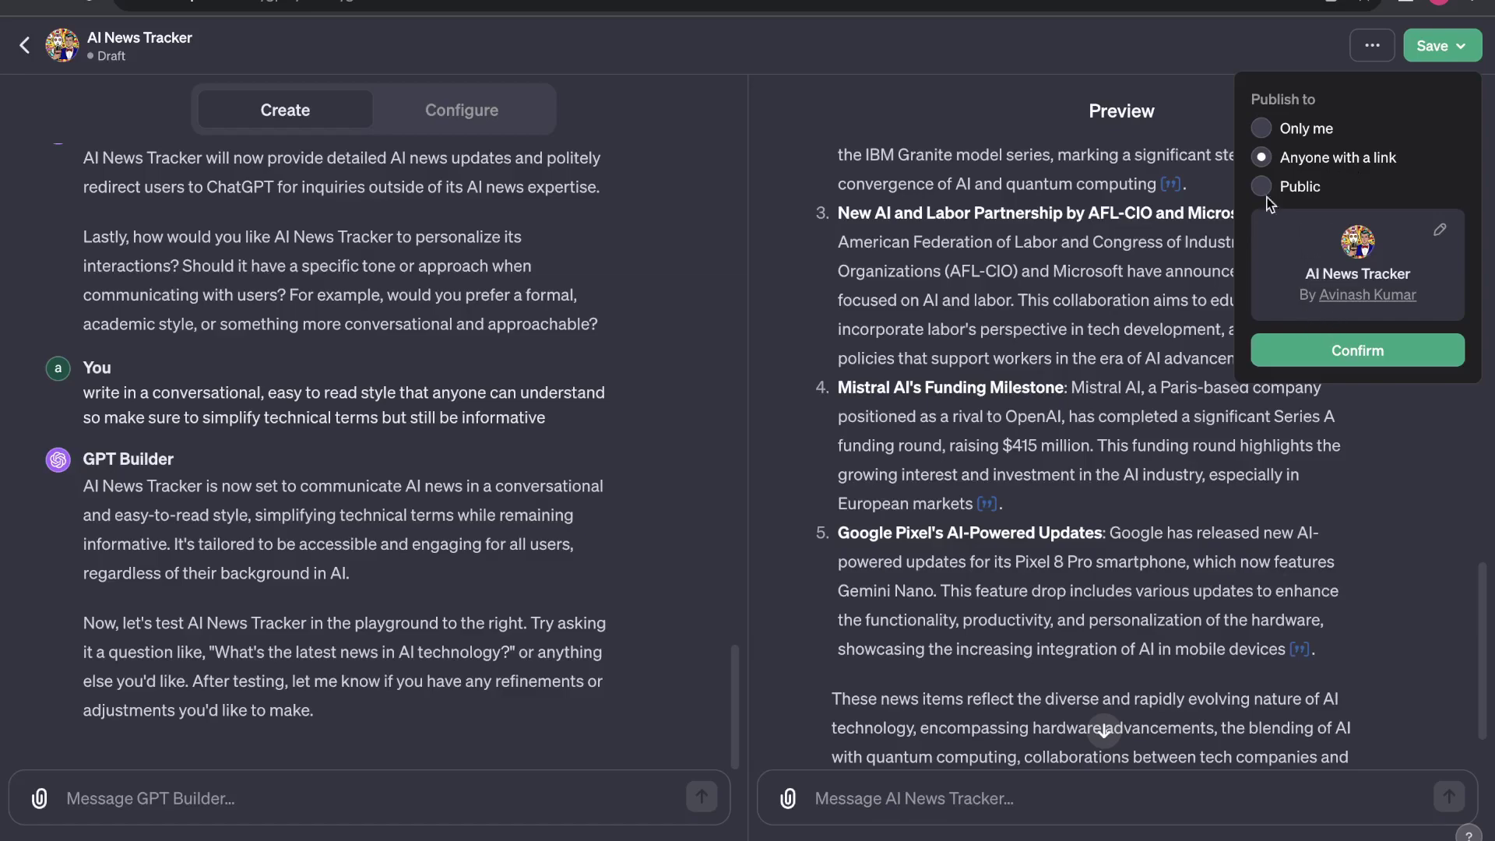
click(1321, 350)
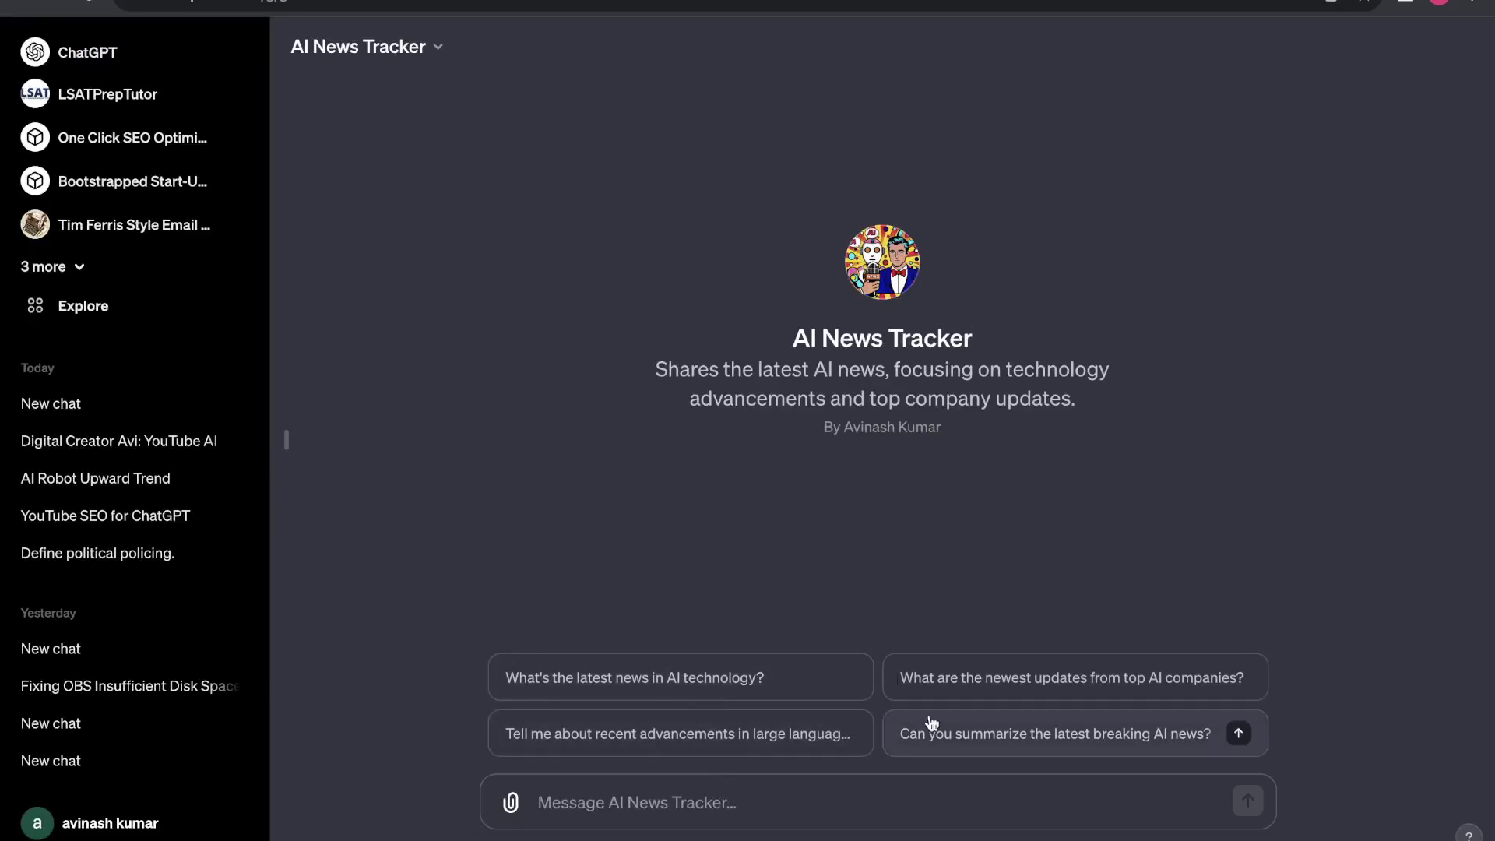
- Ask the published GPT the starter question "Can you summarize the latest breaking AI news?" and read through its answer
click(990, 747)
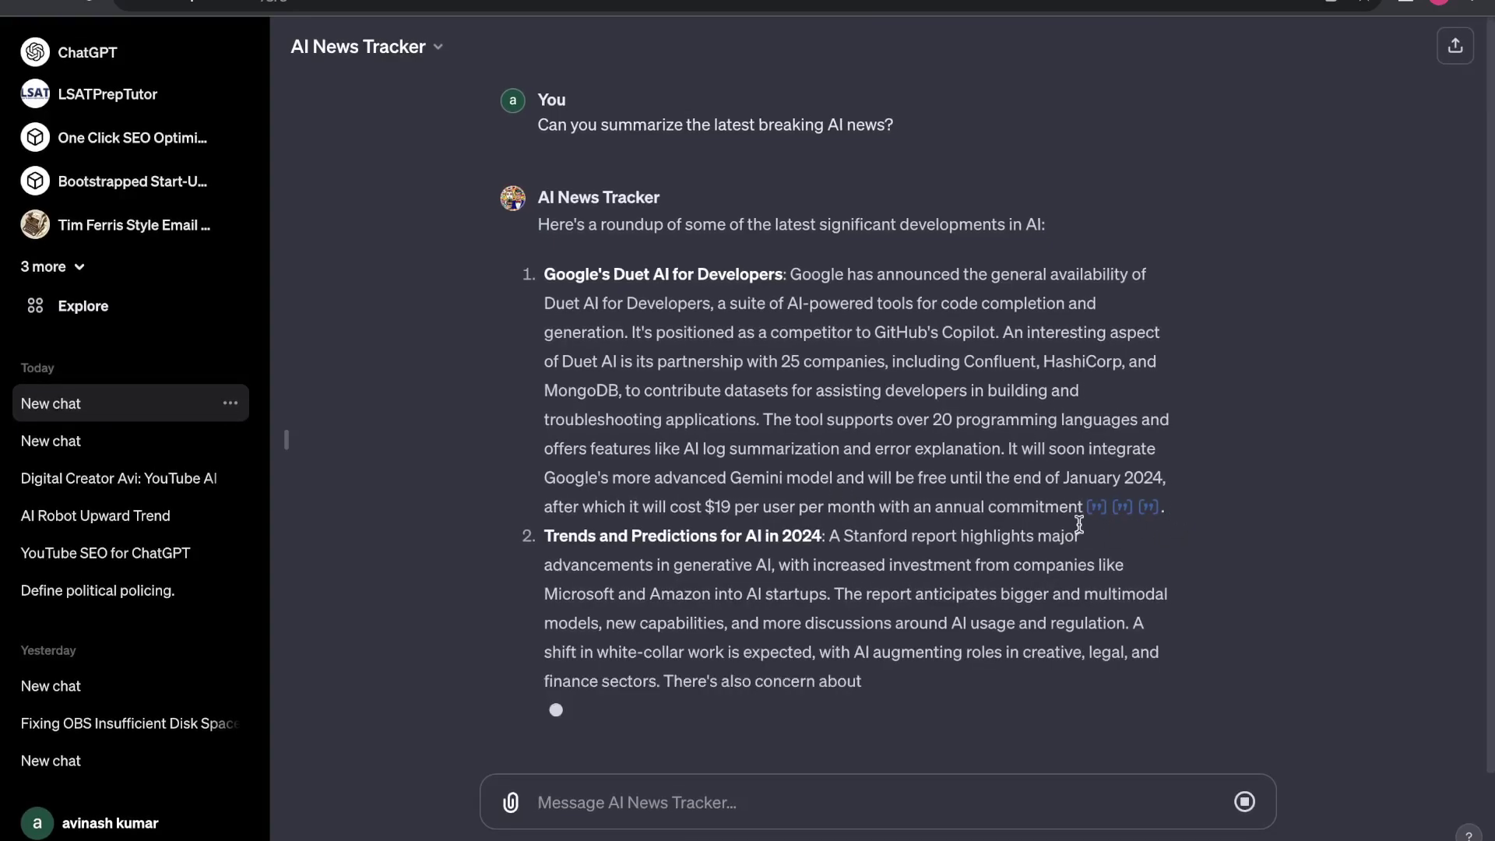
drag(822, 450, 702, 363)
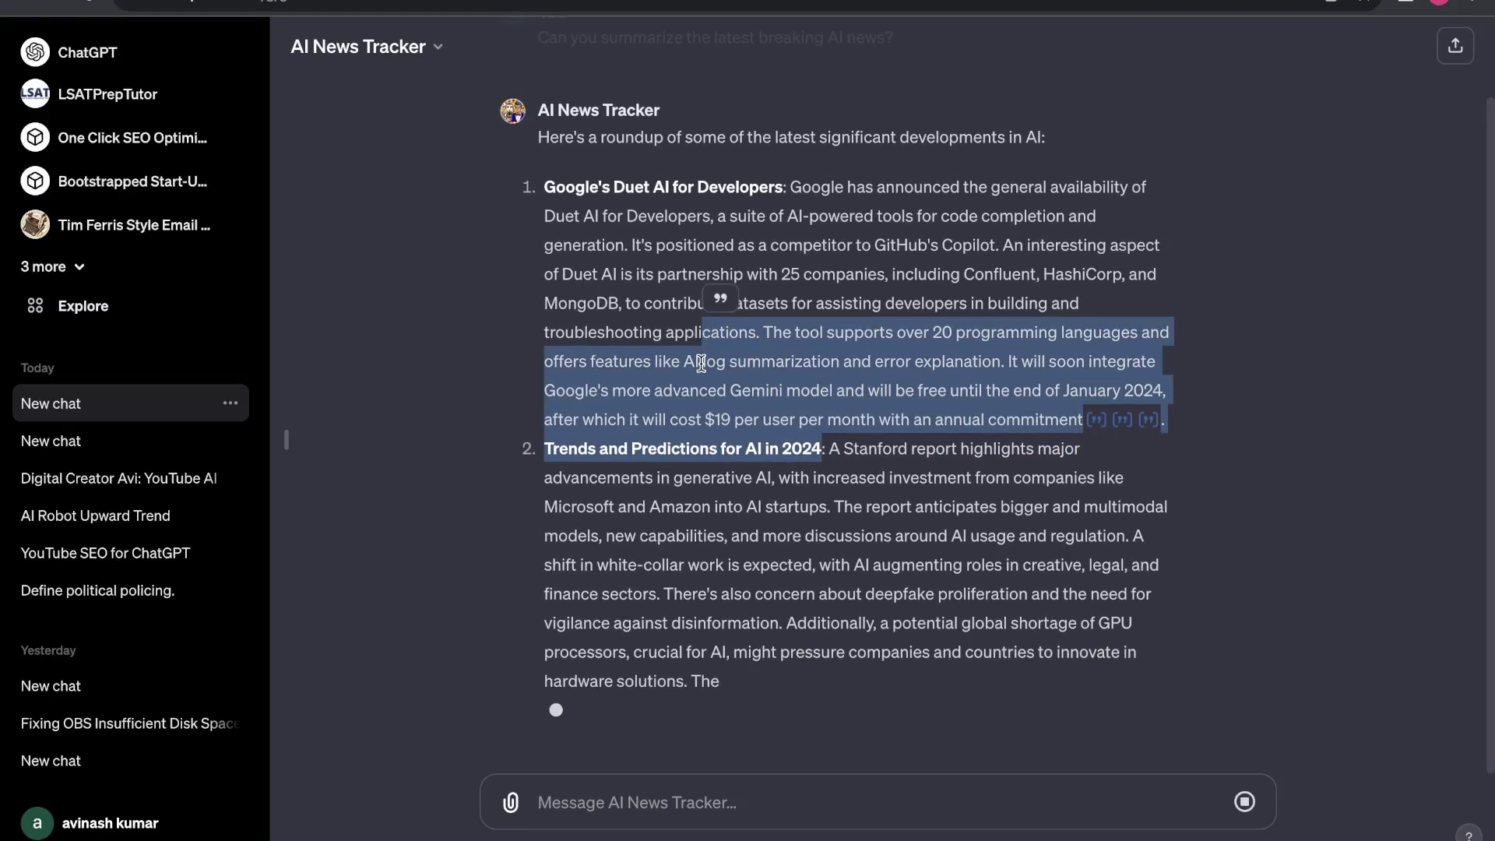
click(857, 440)
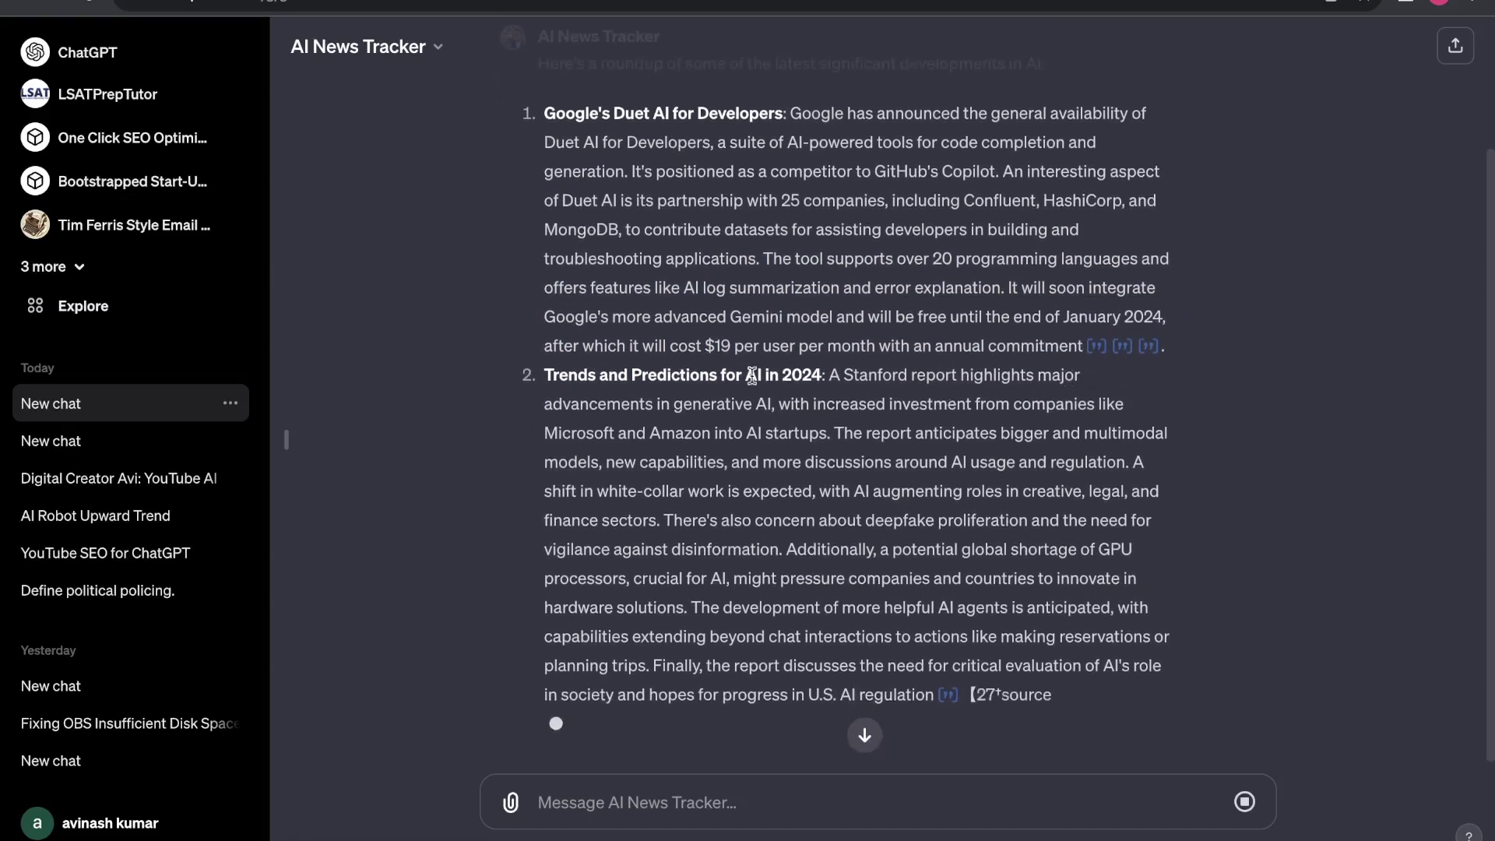
drag(643, 346, 756, 347)
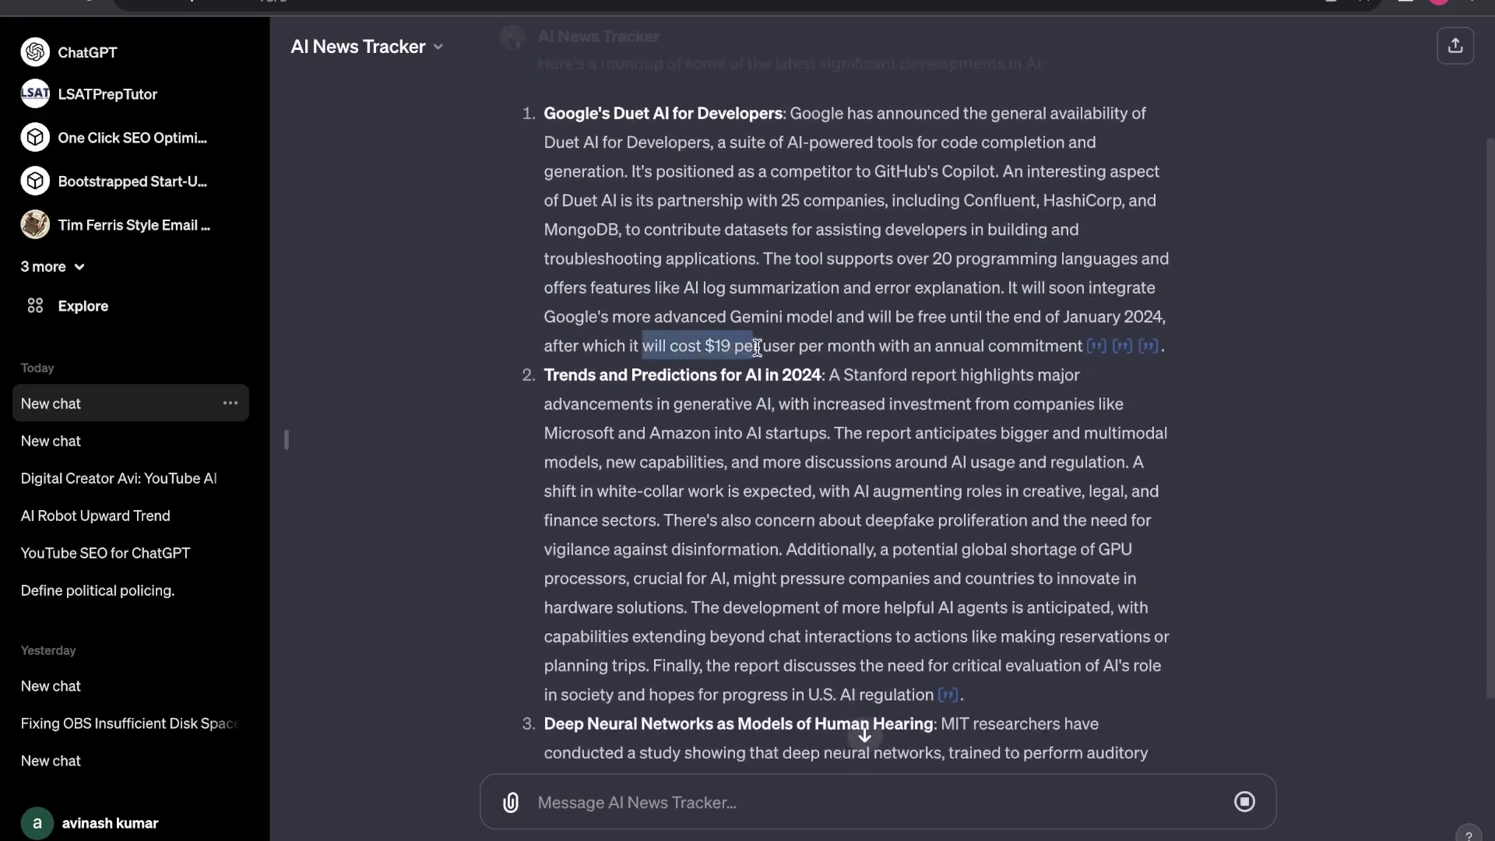
scroll(813, 349, up, 2)
click(848, 349)
scroll(849, 351, down, 3)
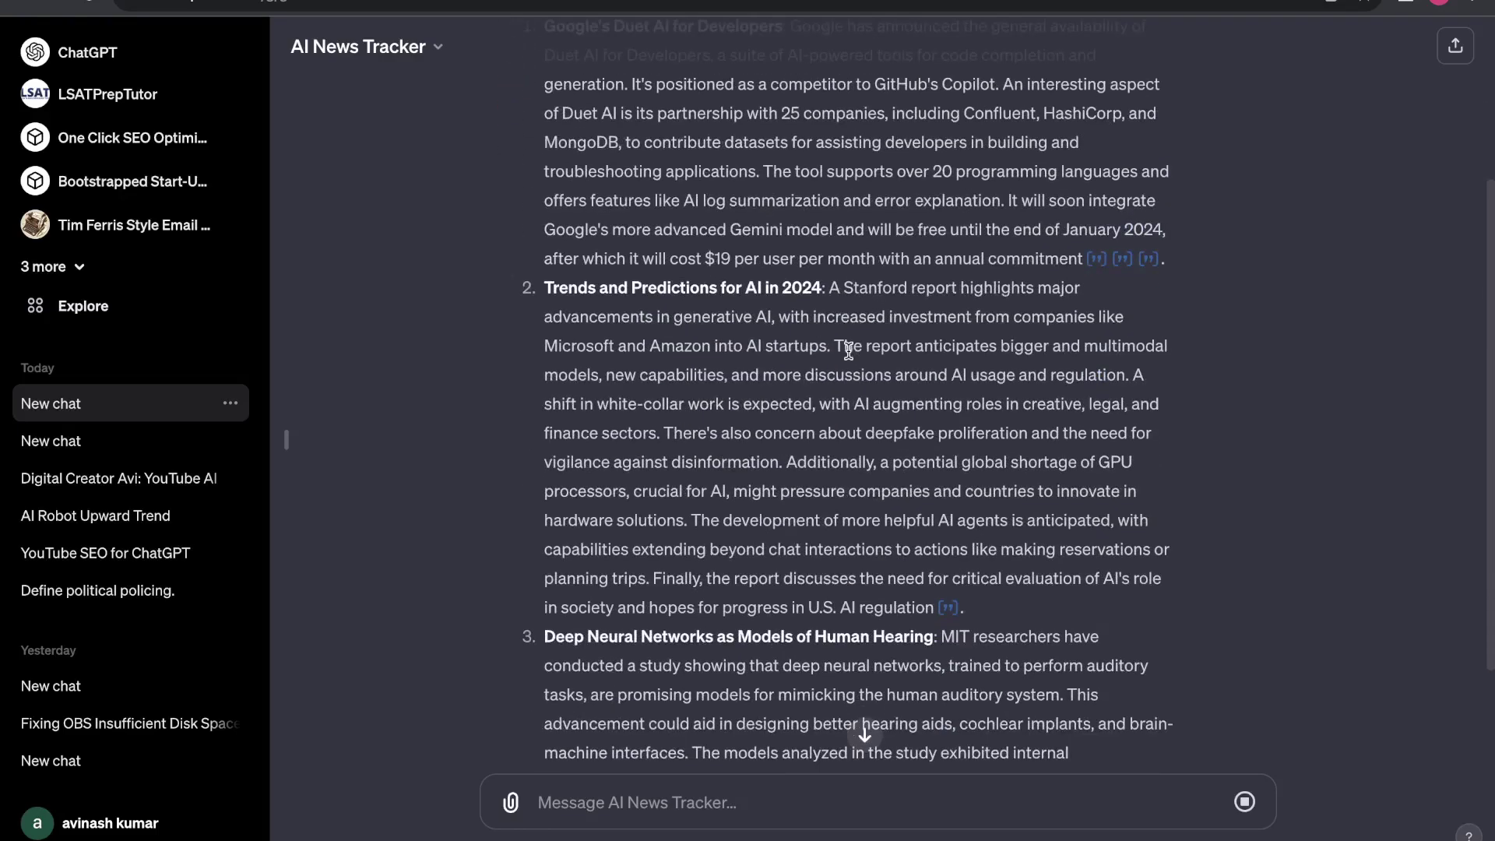
- Review the rest of AI News Tracker's roundup, from the Duet AI item through the human hearing study
scroll(849, 350, down, 4)
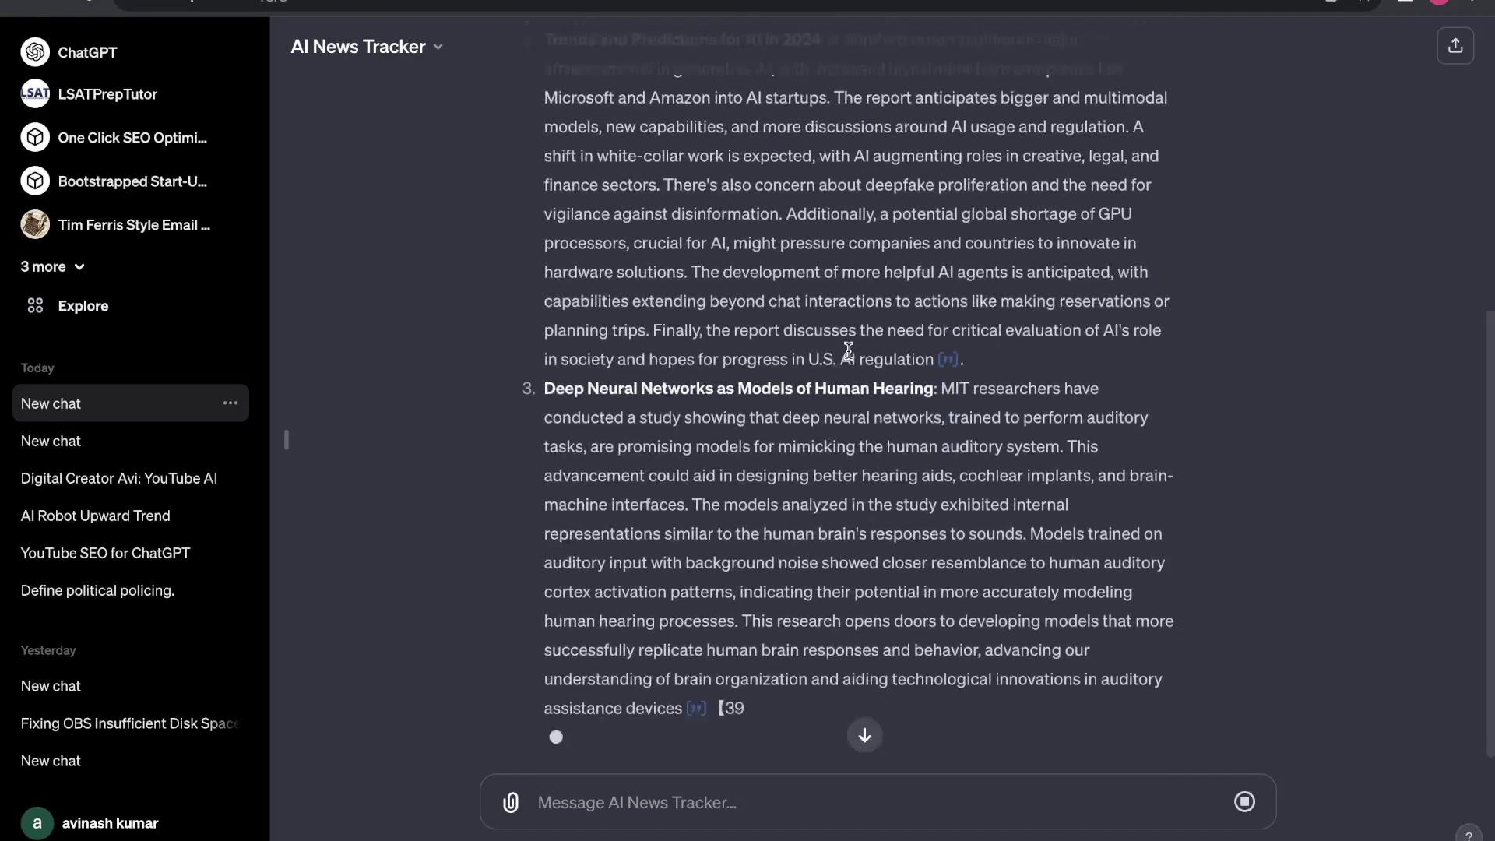
scroll(849, 350, up, 5)
scroll(849, 351, up, 4)
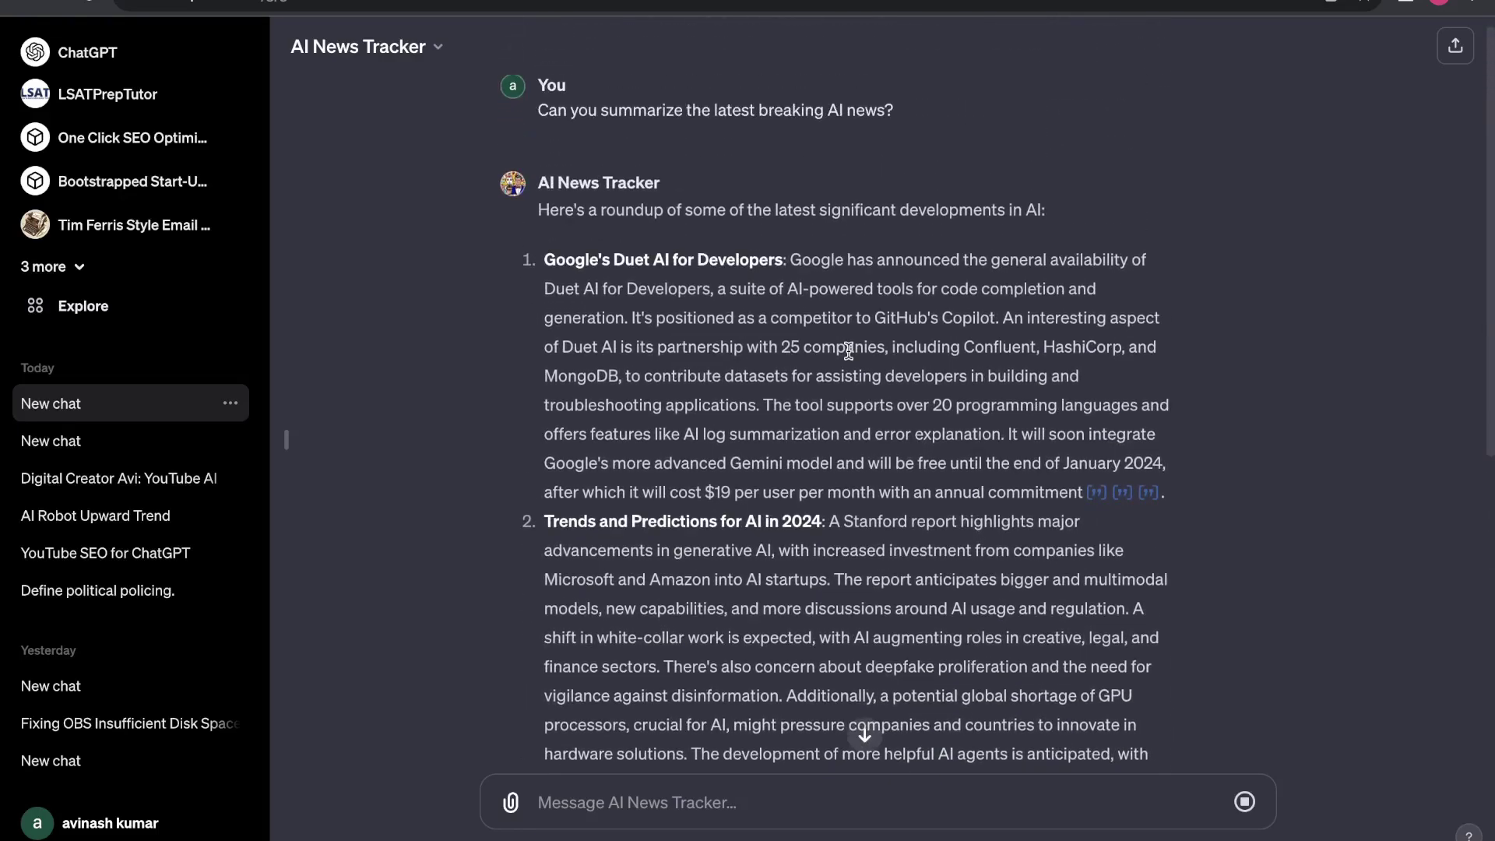
scroll(850, 342, down, 5)
scroll(734, 234, up, 4)
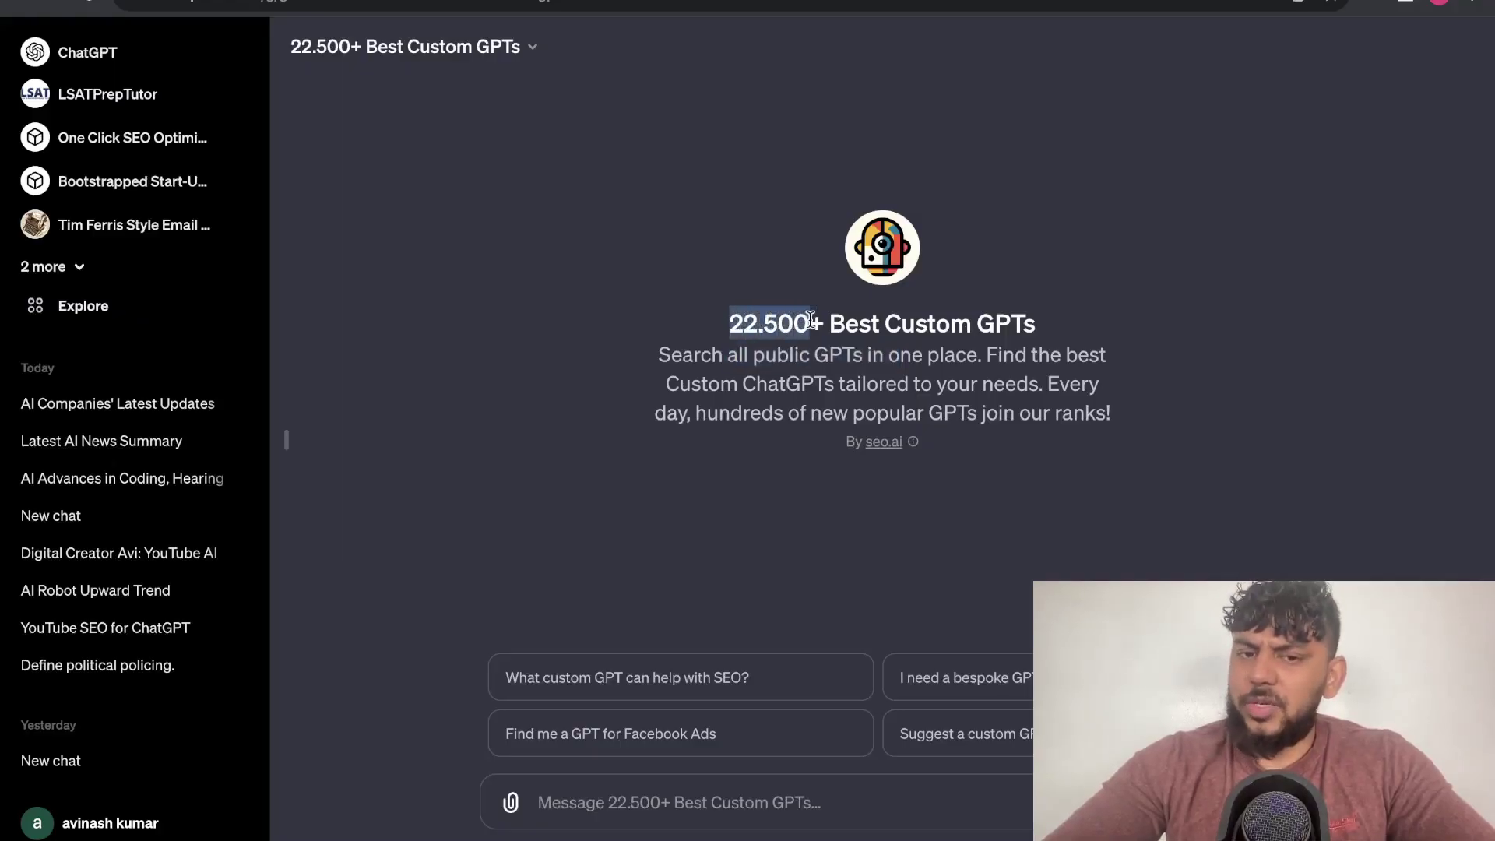
- Ask the 22.500+ Best Custom GPTs assistant the starter question "Find me a GPT for Facebook Ads" and review its recommendations
drag(832, 323, 1025, 326)
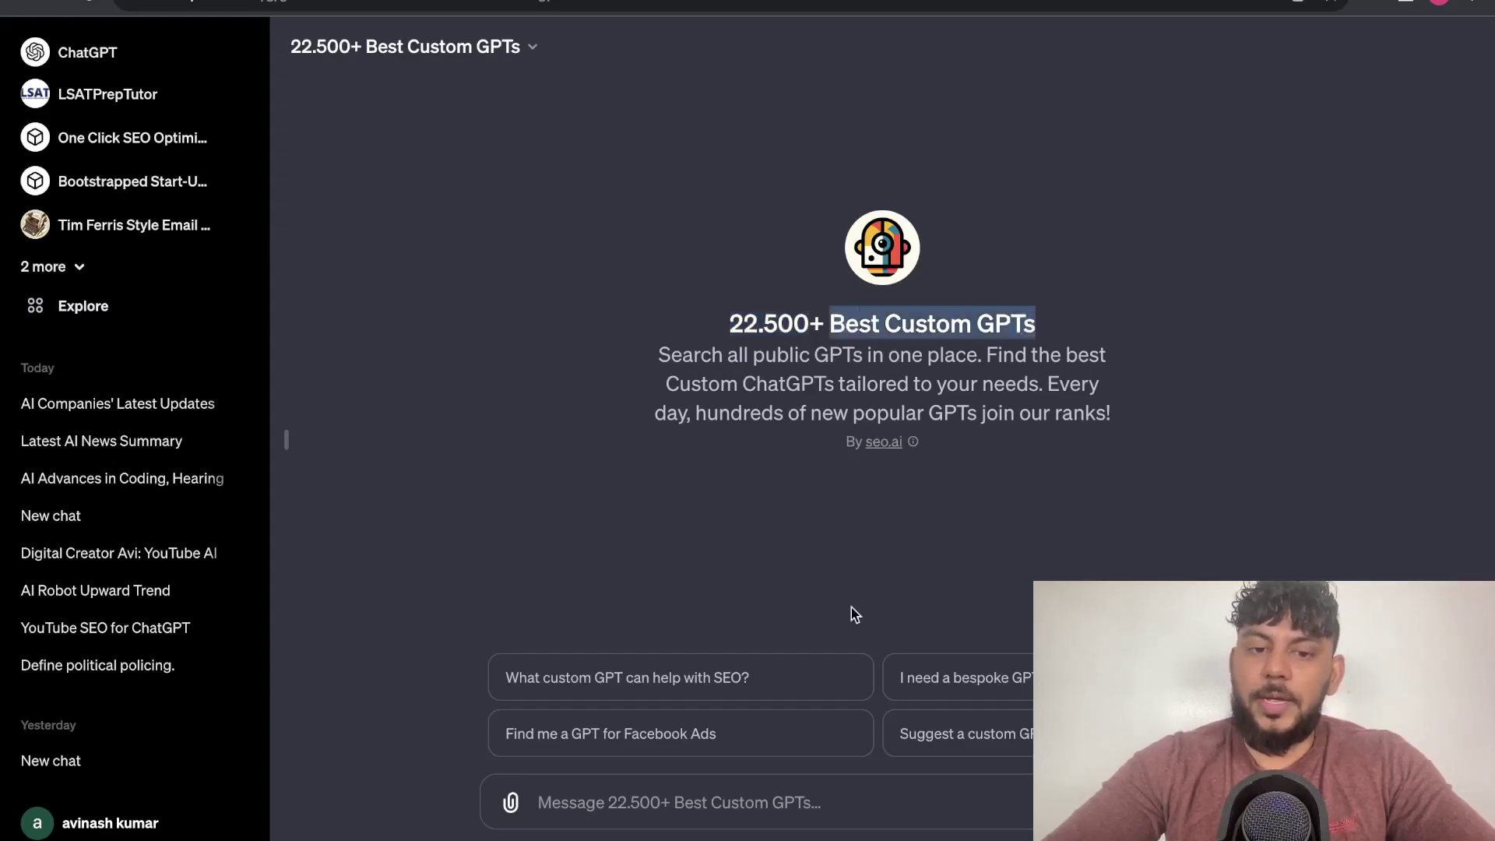
click(740, 805)
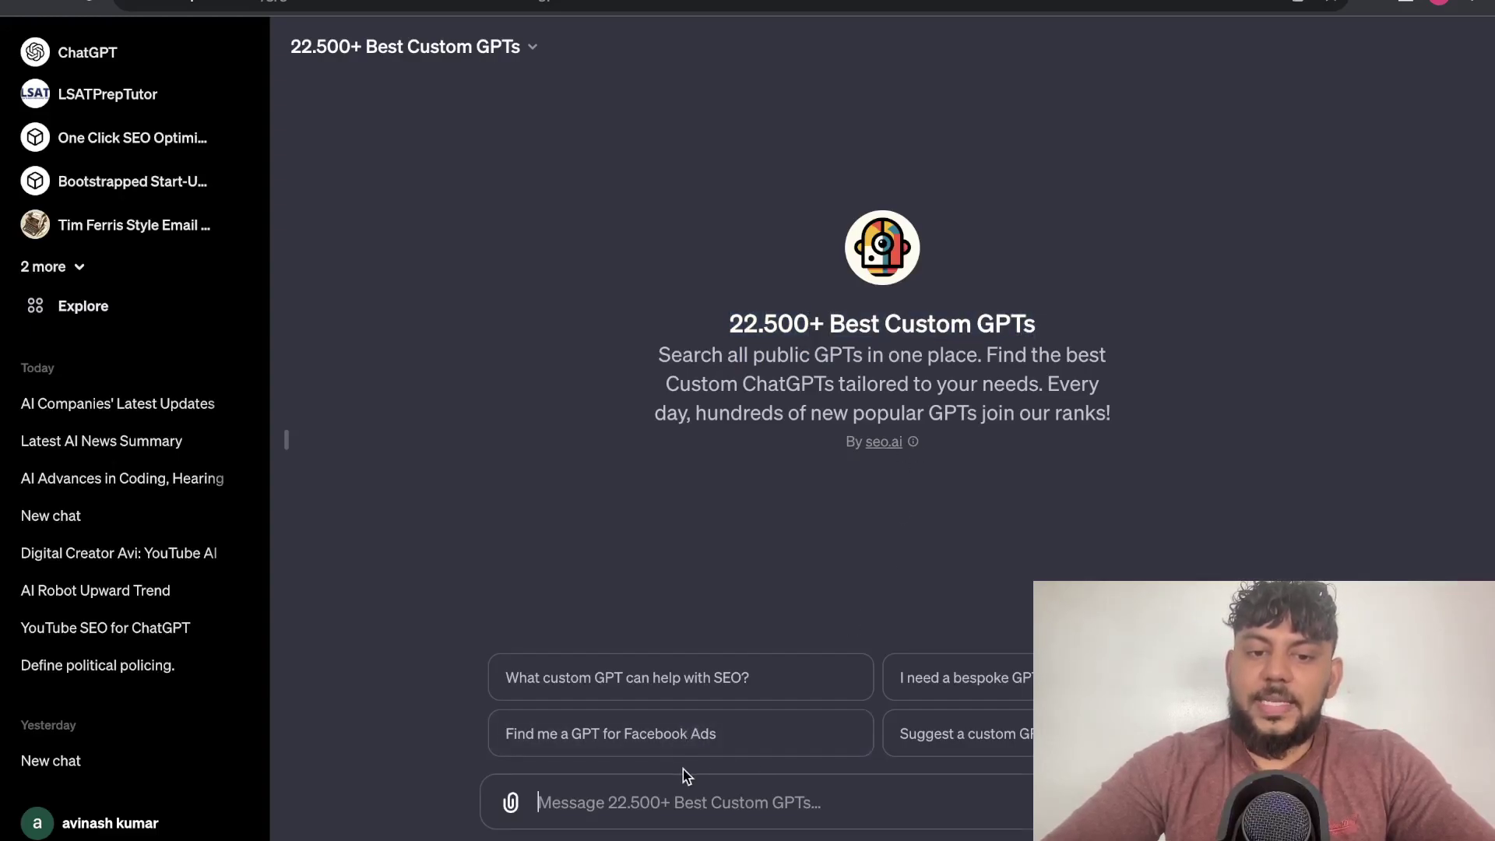
click(655, 732)
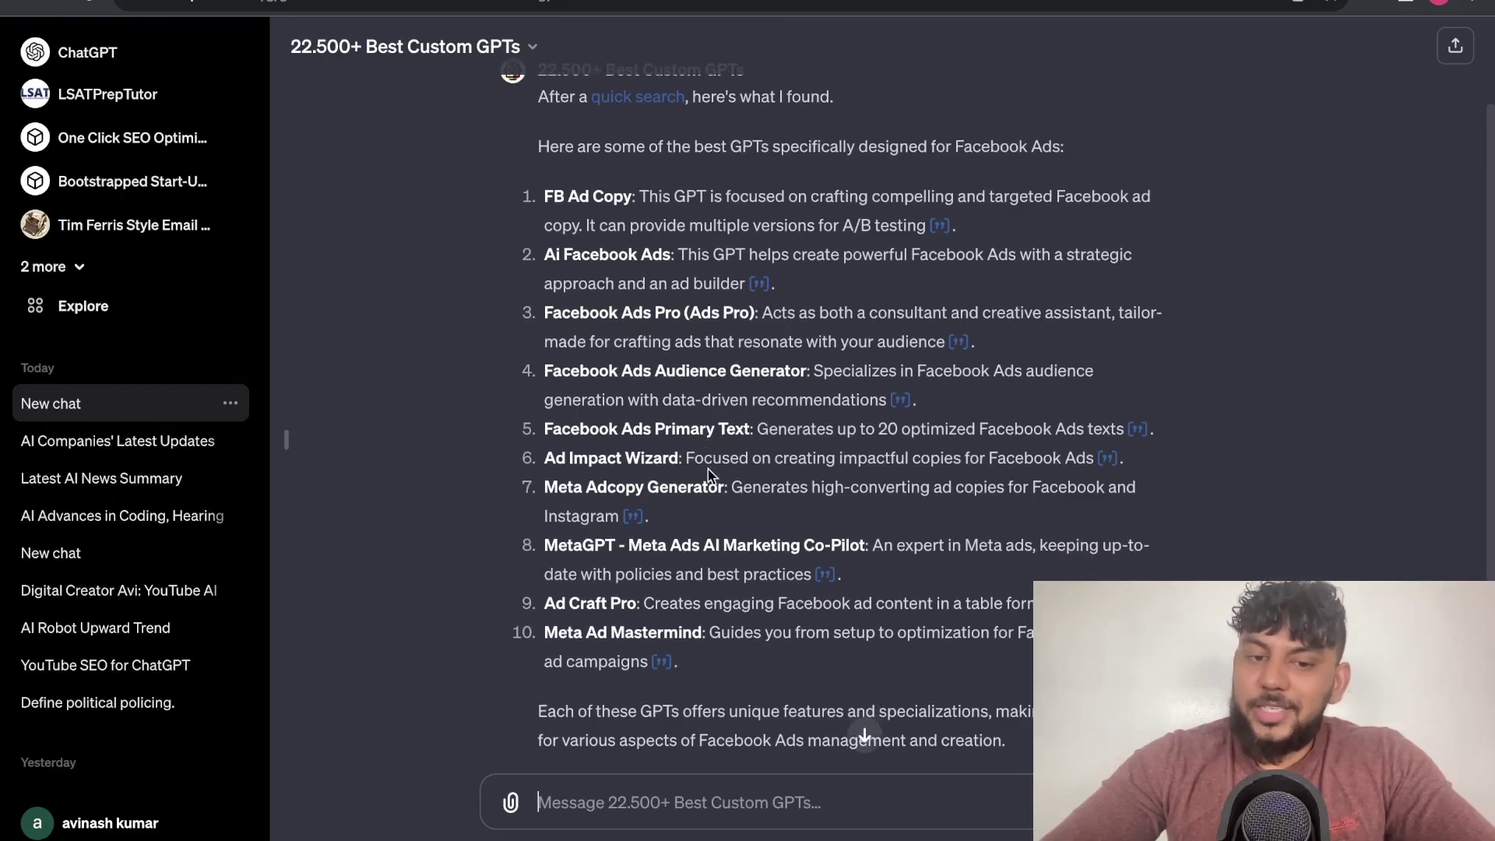
scroll(701, 545, up, 2)
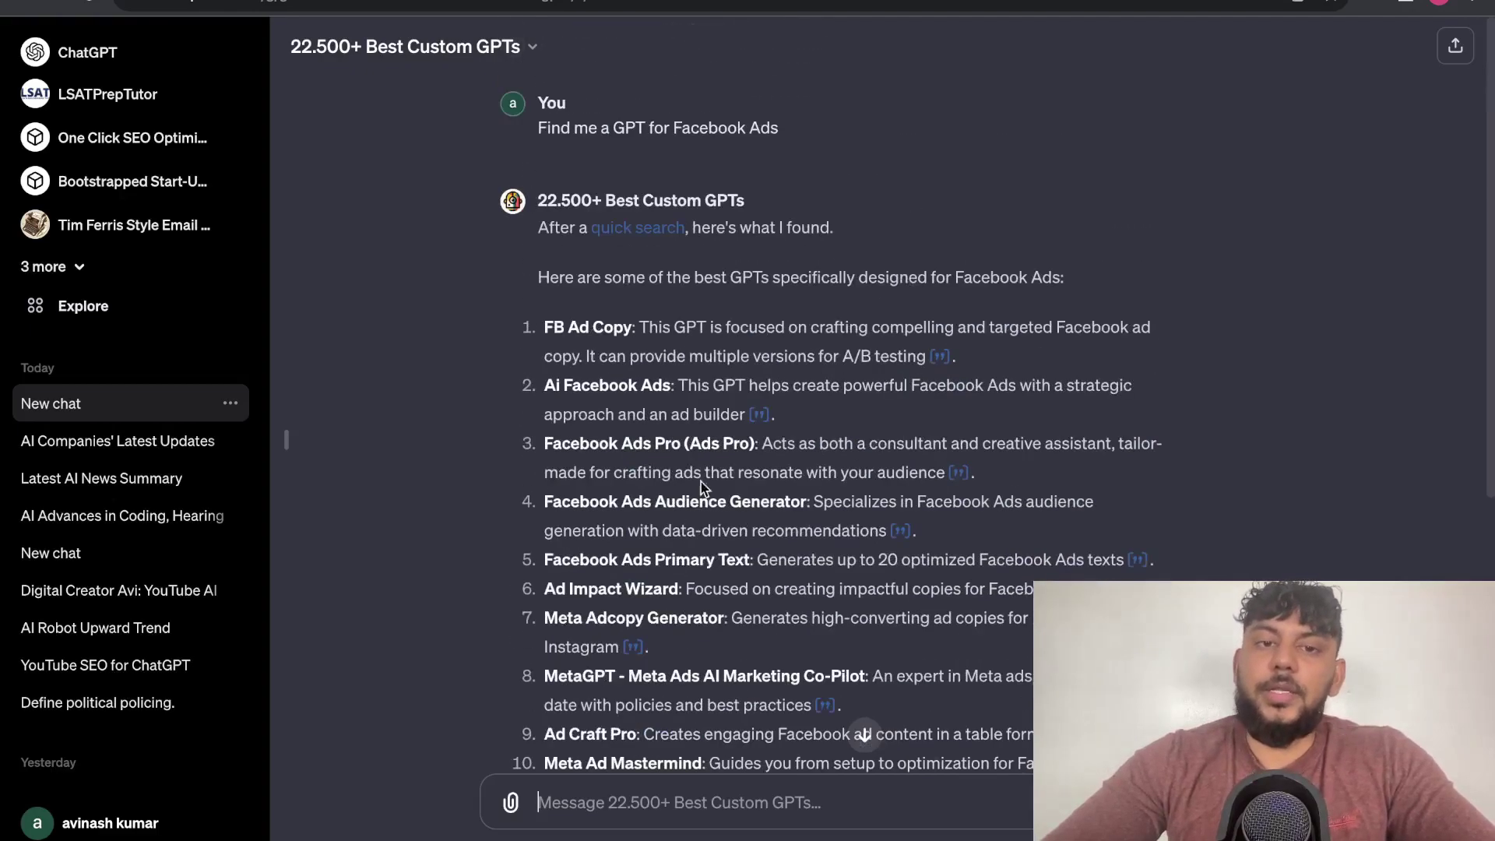
scroll(717, 427, down, 5)
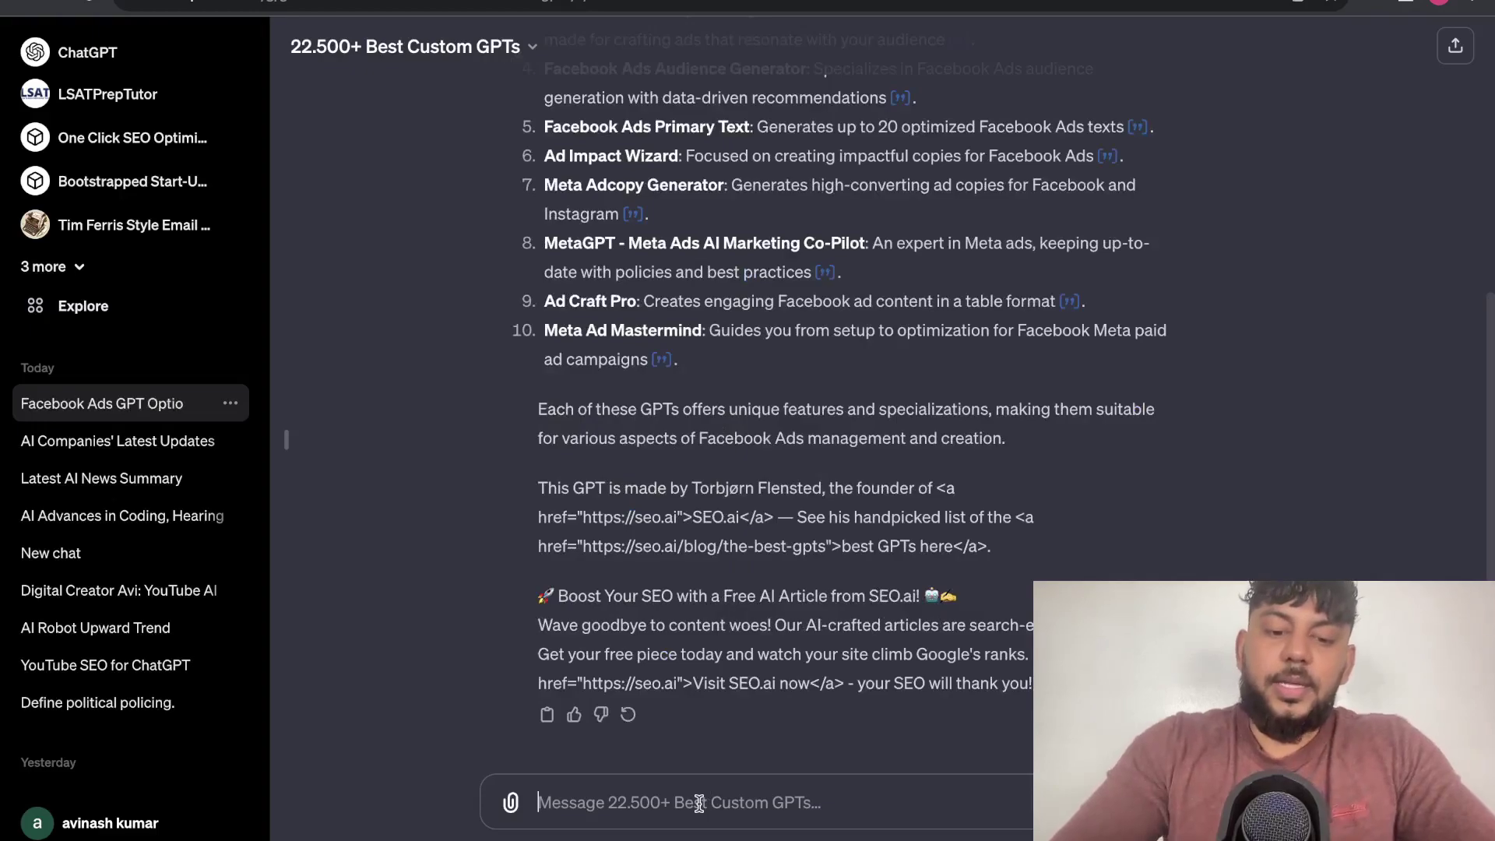
- Send the follow-up request "give me the best gpts for realtors" and look over the recommendations in the conversation
text(give)
text(me the best gpts for realtors)
key(Return)
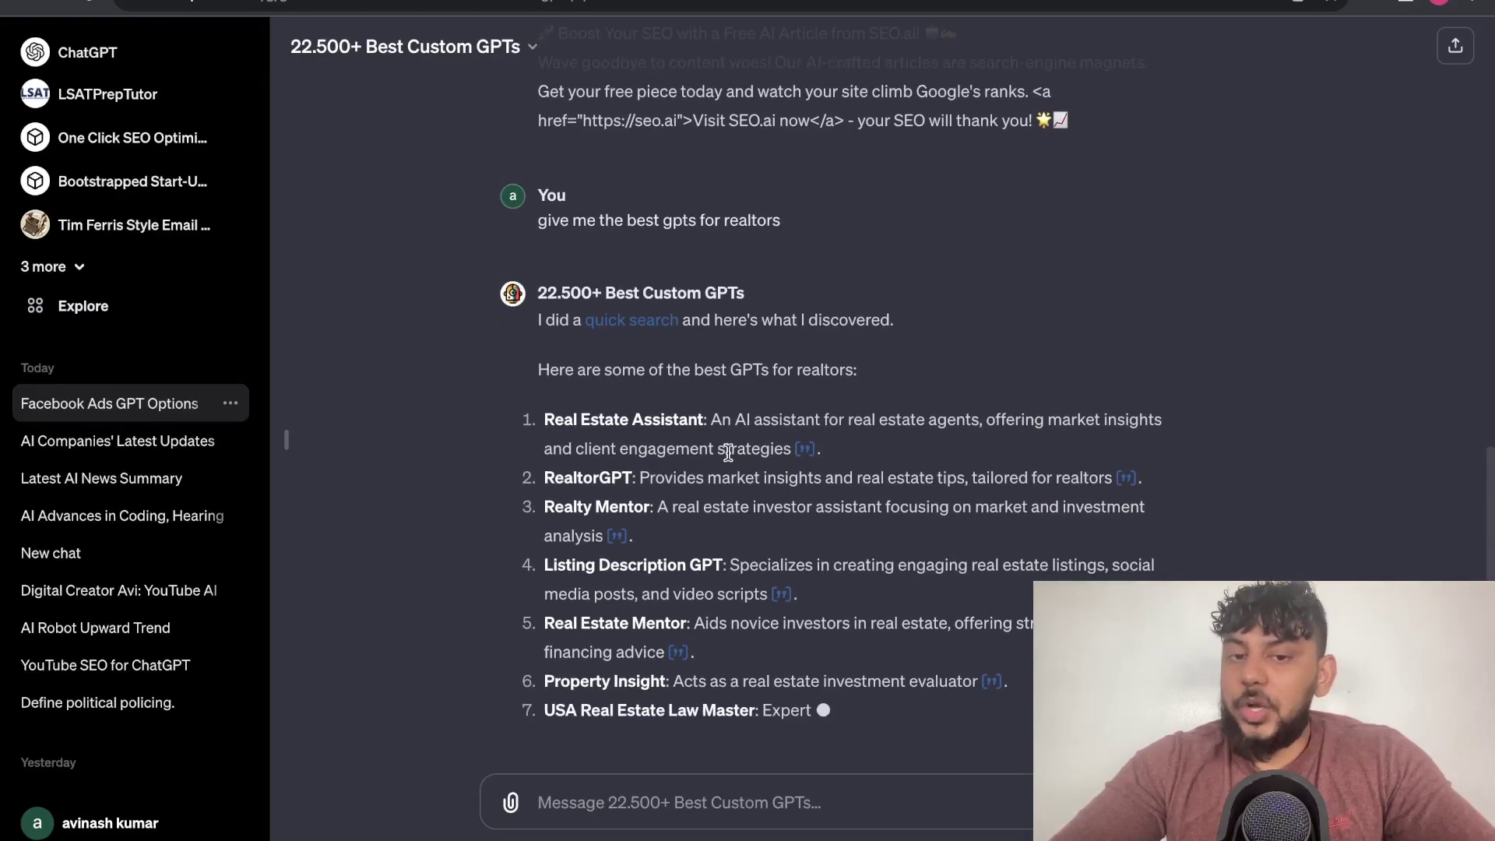
scroll(832, 290, up, 5)
scroll(832, 290, down, 6)
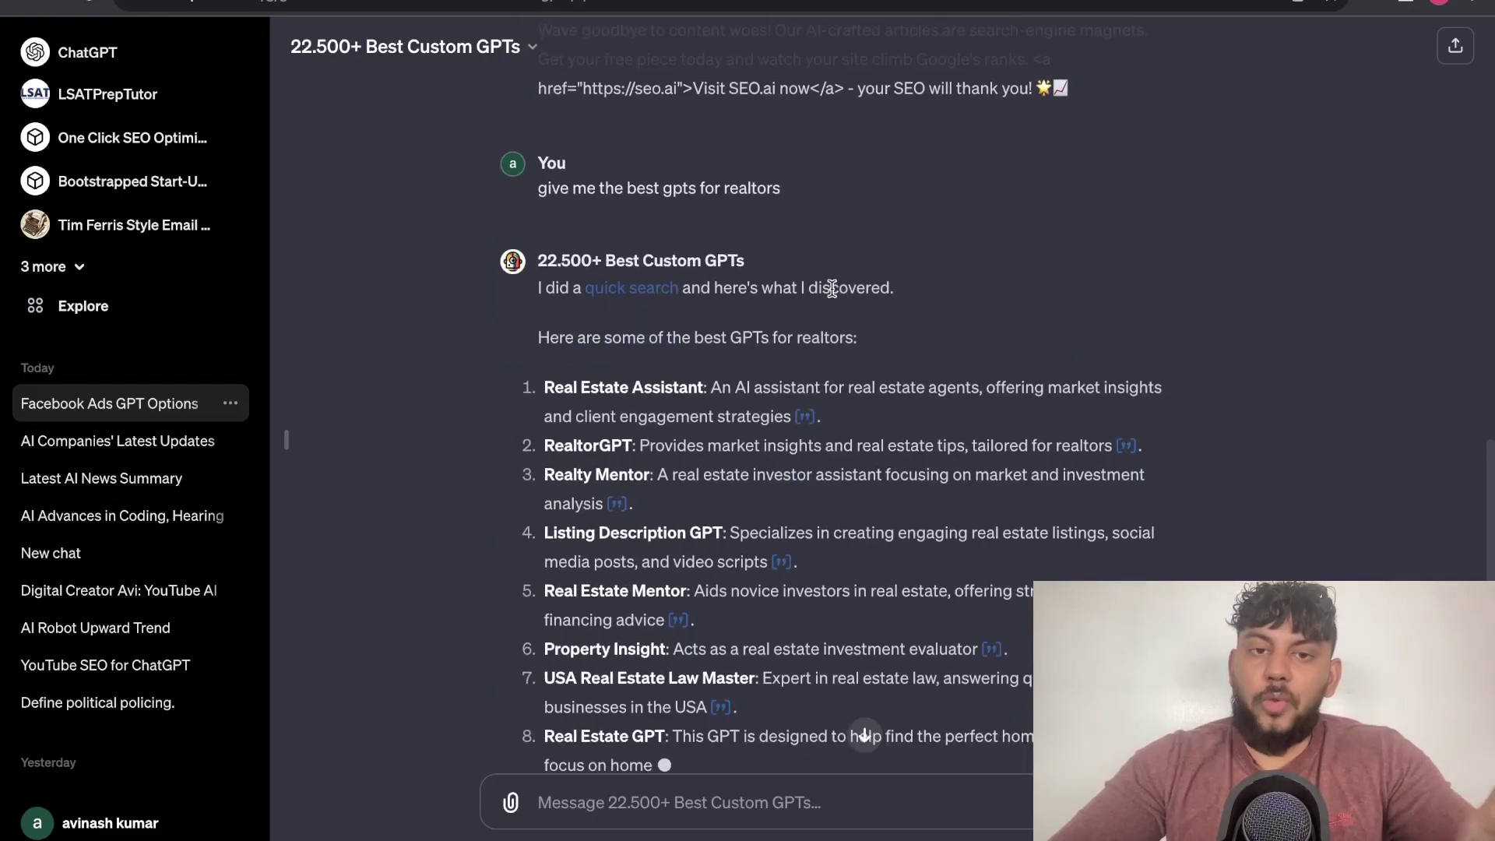
scroll(832, 290, up, 8)
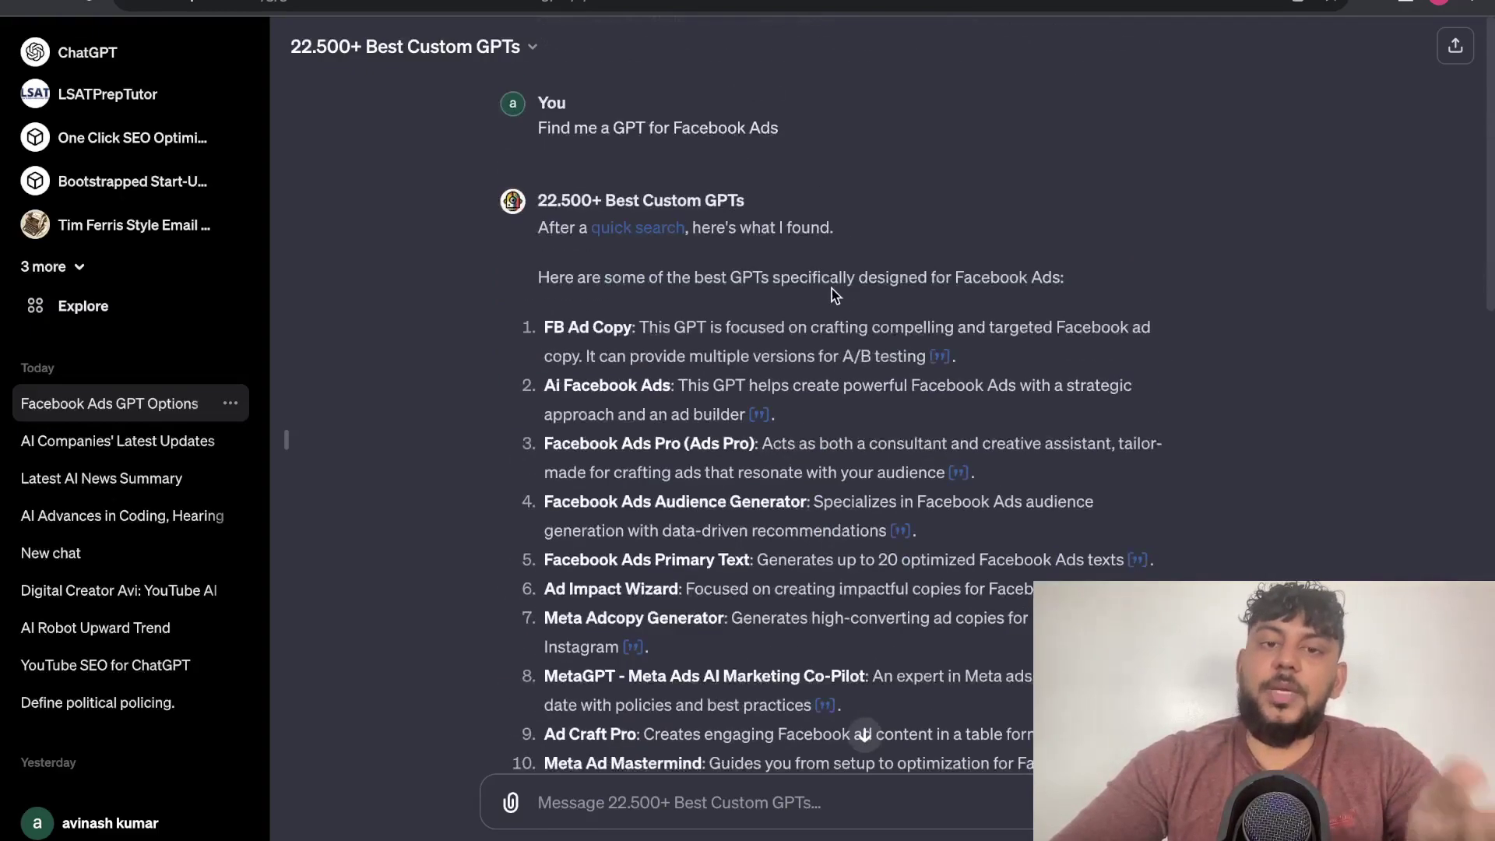